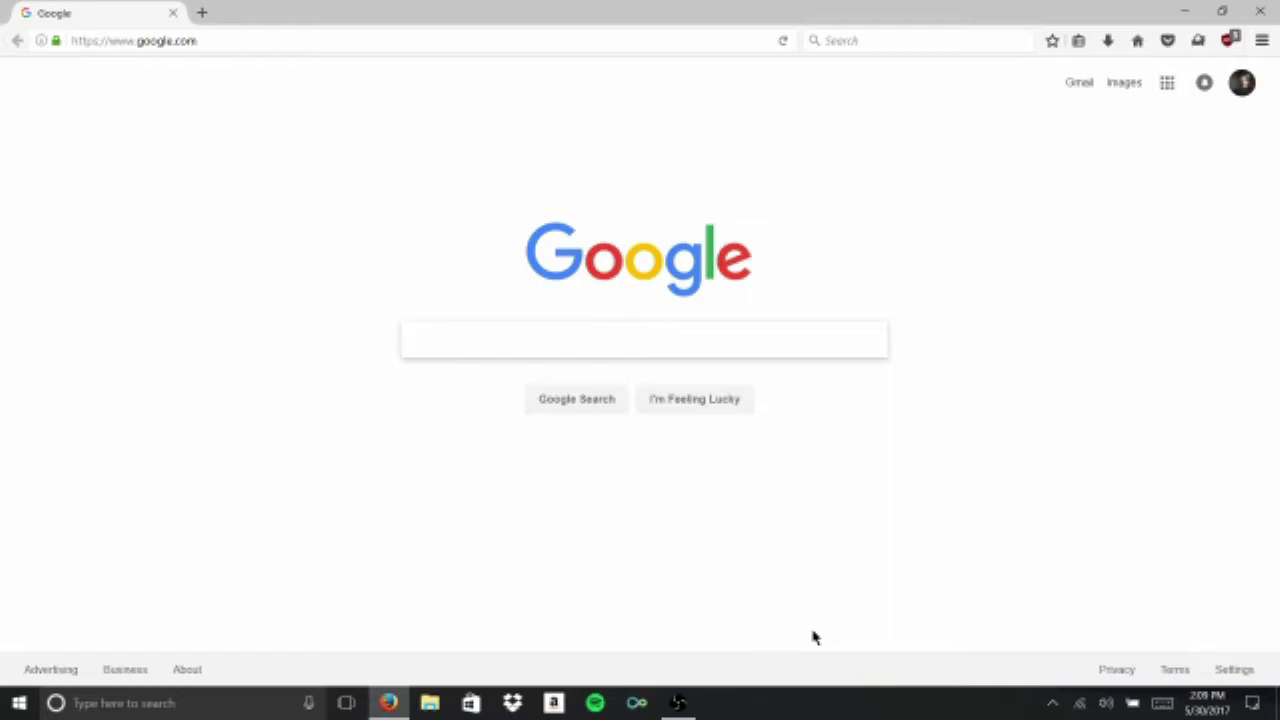
- Find the Unity website by searching for Unity3d.com and open its Get Unity store page
type("U")
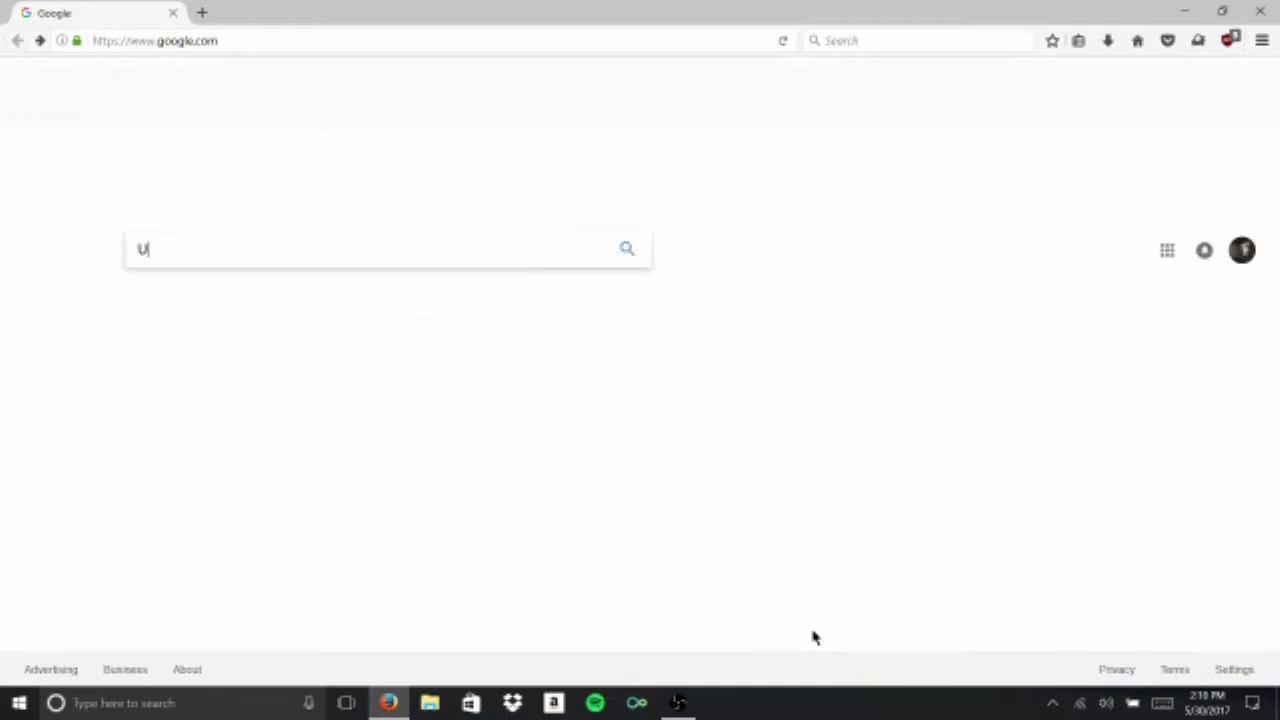
type("nity3d.com")
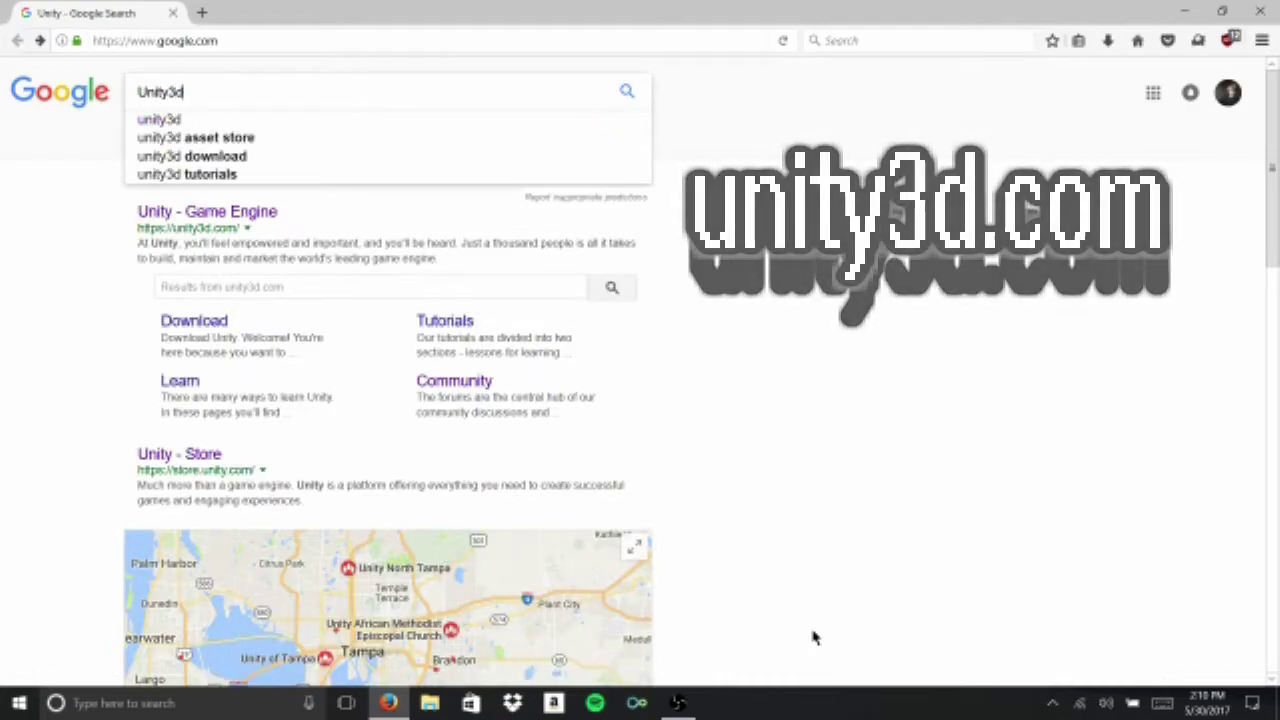
key("Return")
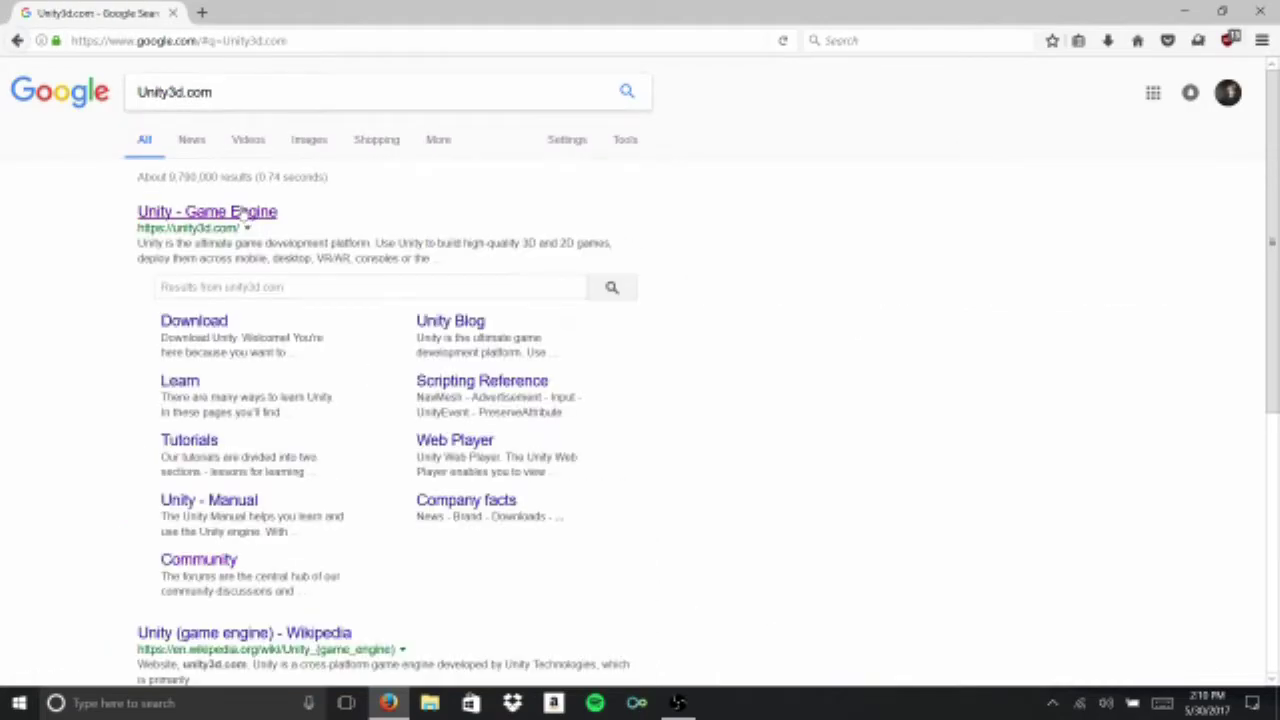
left_click(240, 214)
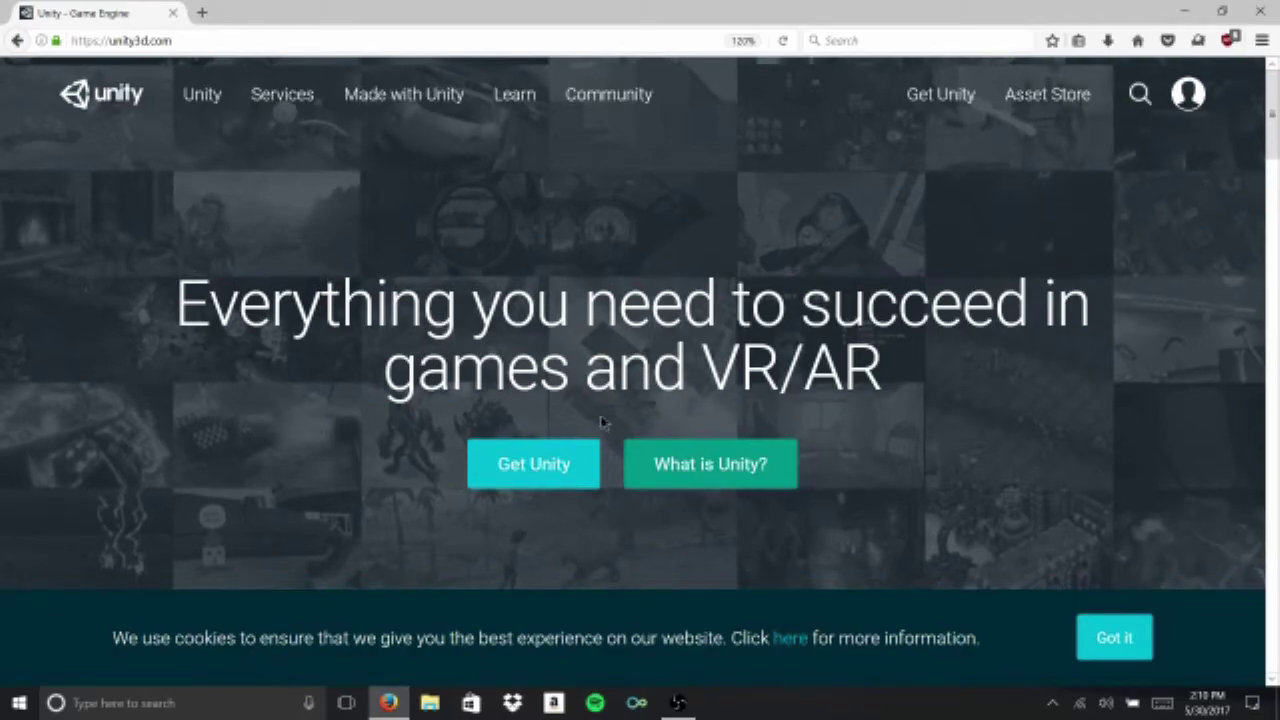
scroll(580, 428, "down", 2)
left_click(580, 374)
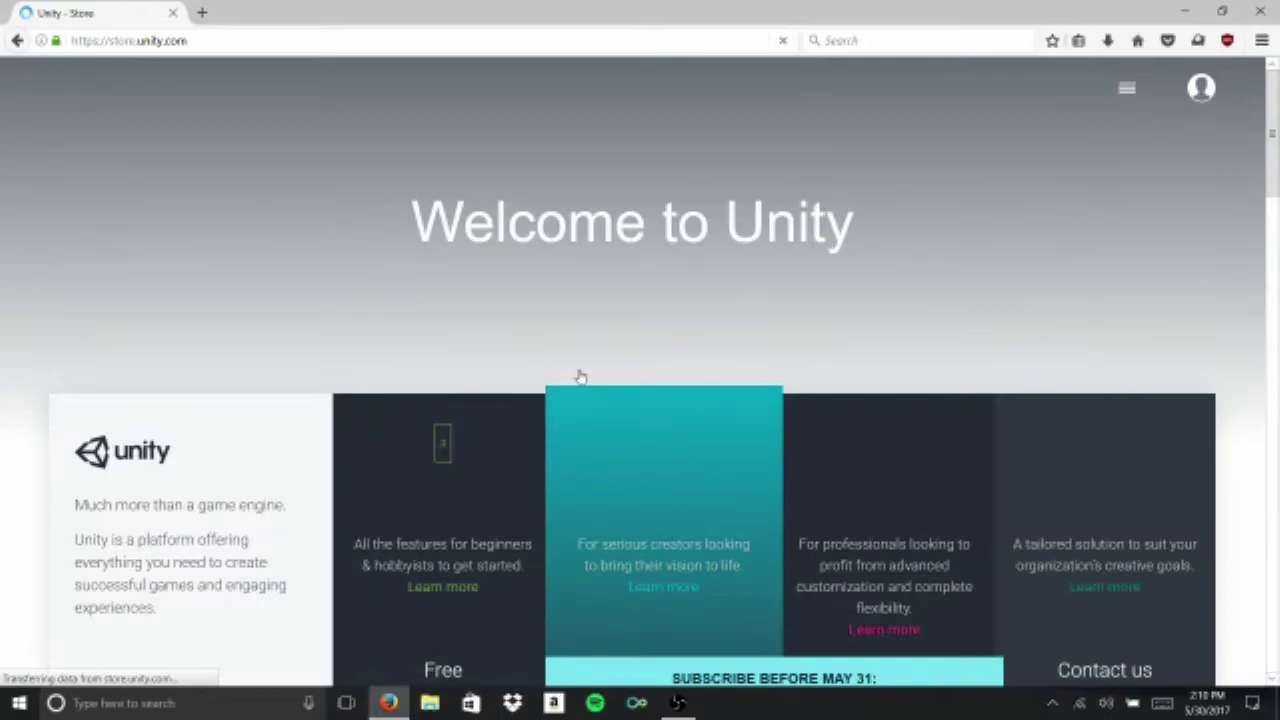
- Examine the Personal, Plus, Pro and Enterprise plans and their feature comparison table
scroll(580, 372, "down", 3)
scroll(580, 368, "down", 2)
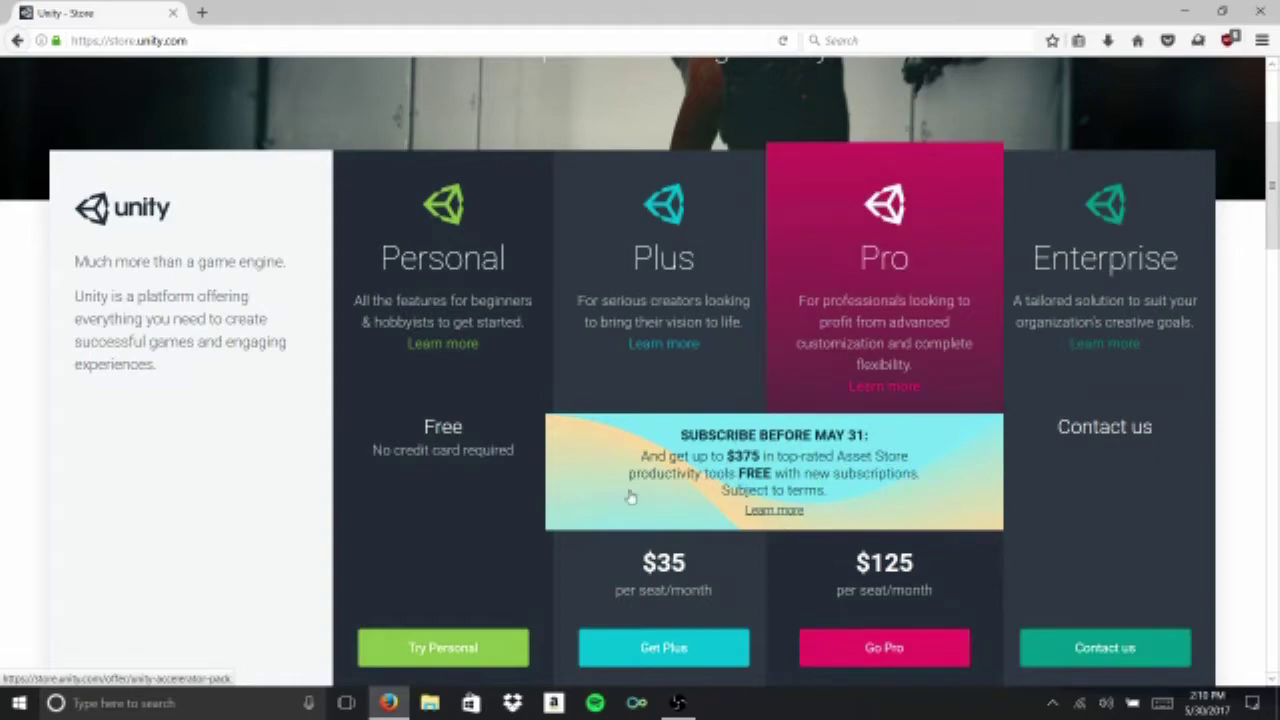
scroll(481, 563, "down", 1)
scroll(481, 563, "down", 3)
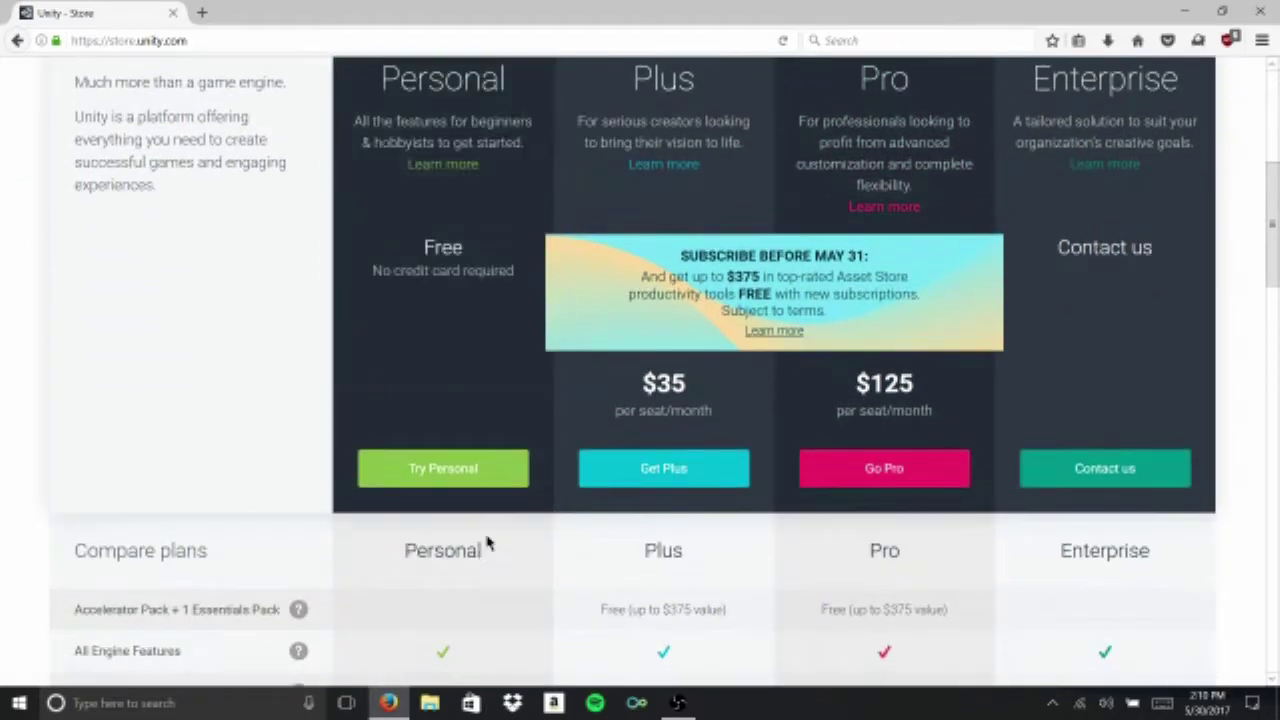
scroll(763, 318, "up", 2)
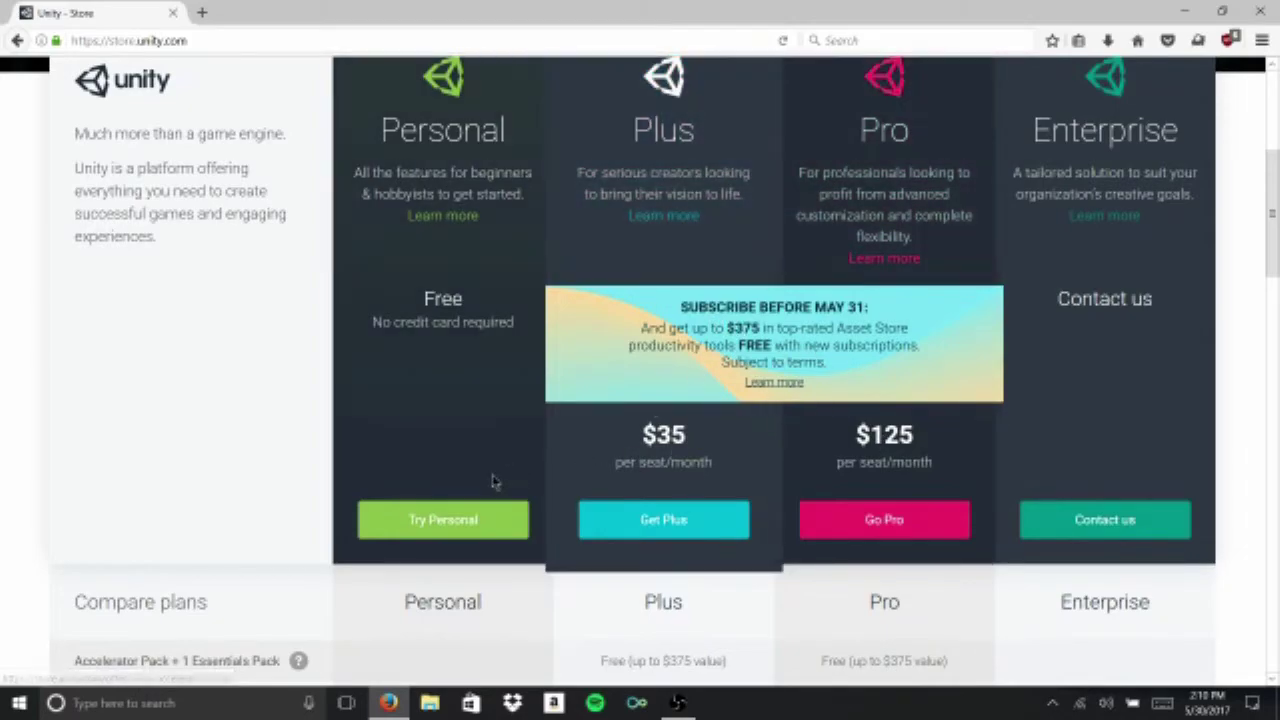
scroll(491, 480, "down", 2)
scroll(491, 480, "down", 10)
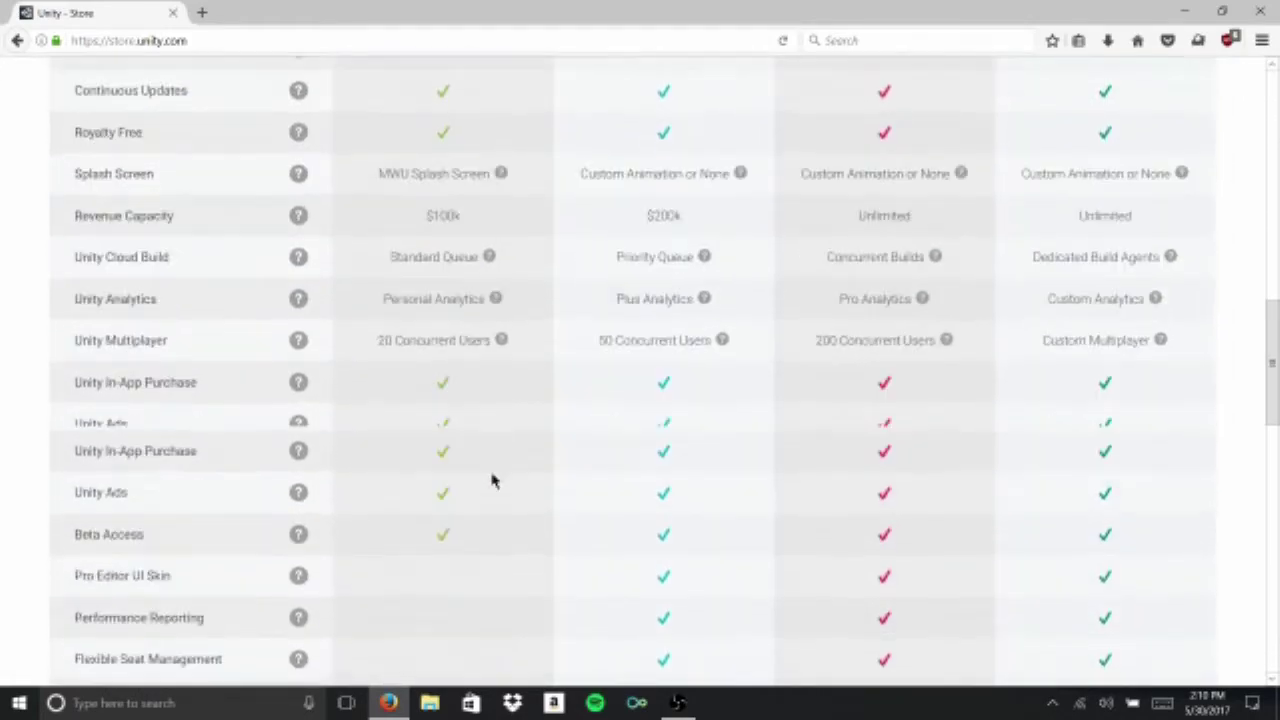
scroll(493, 477, "up", 15)
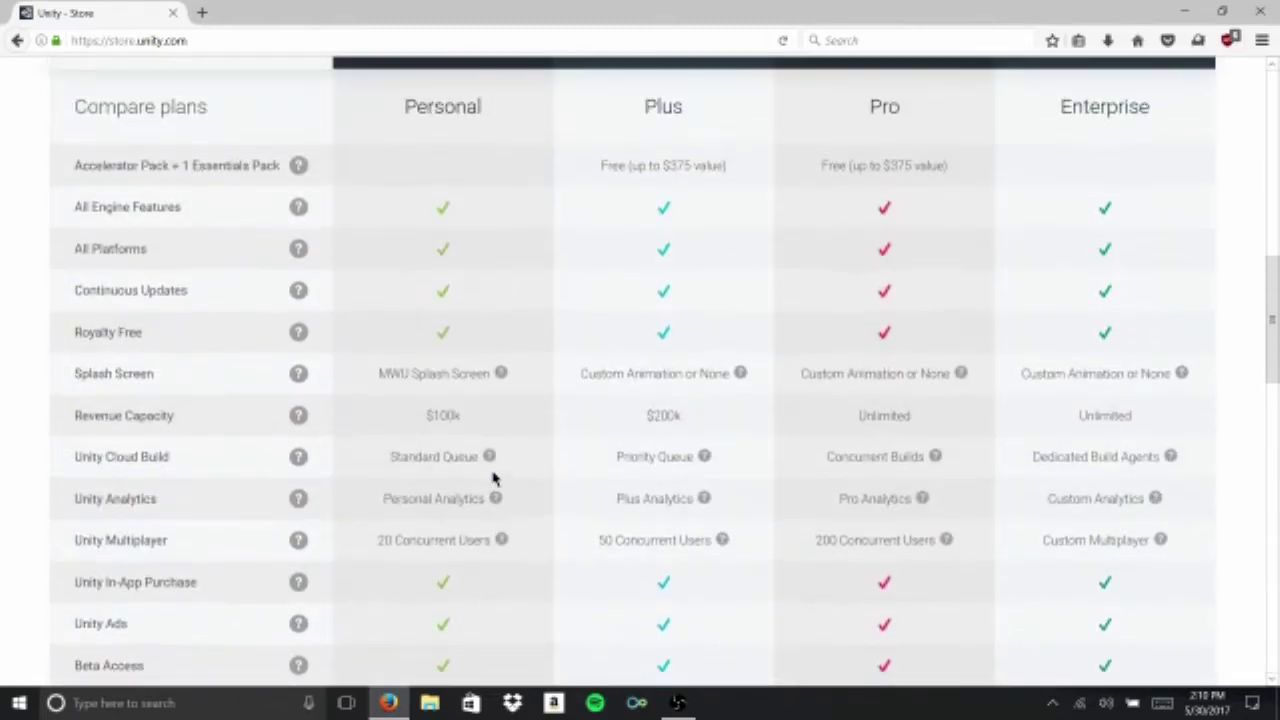
scroll(490, 500, "down", 3)
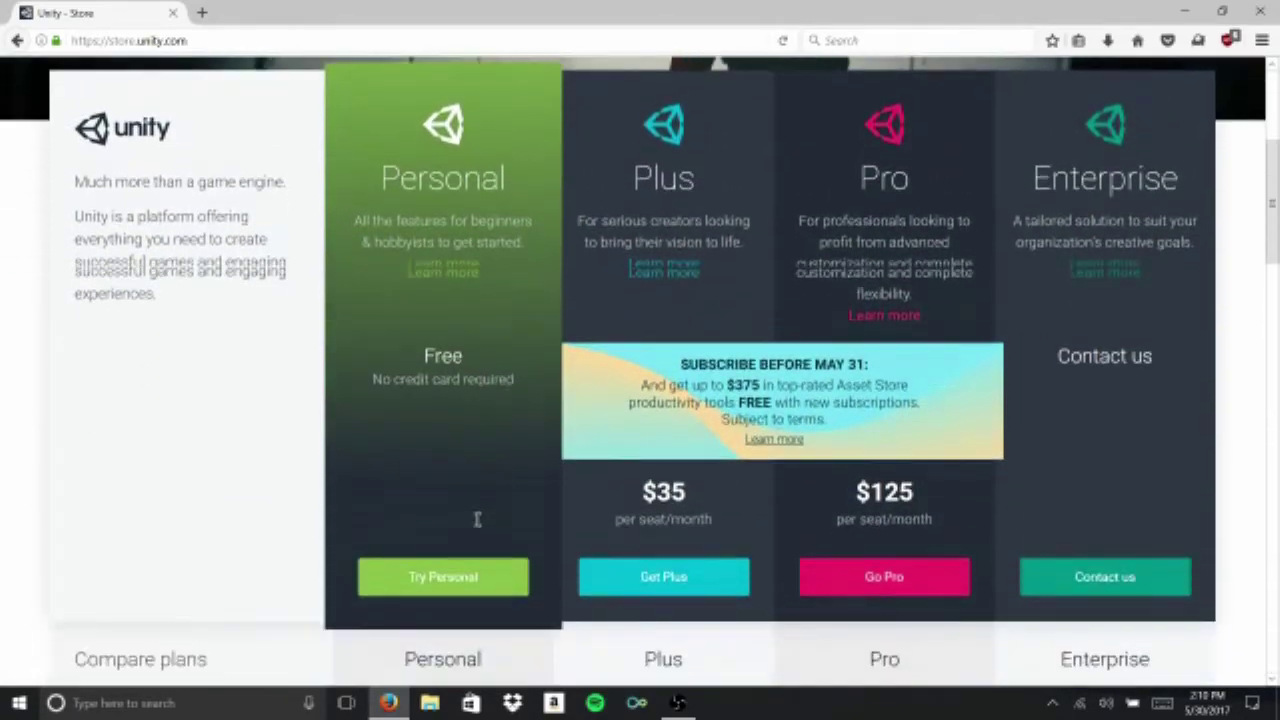
- Choose the free Personal plan and bring its installer download into view
left_click(479, 527)
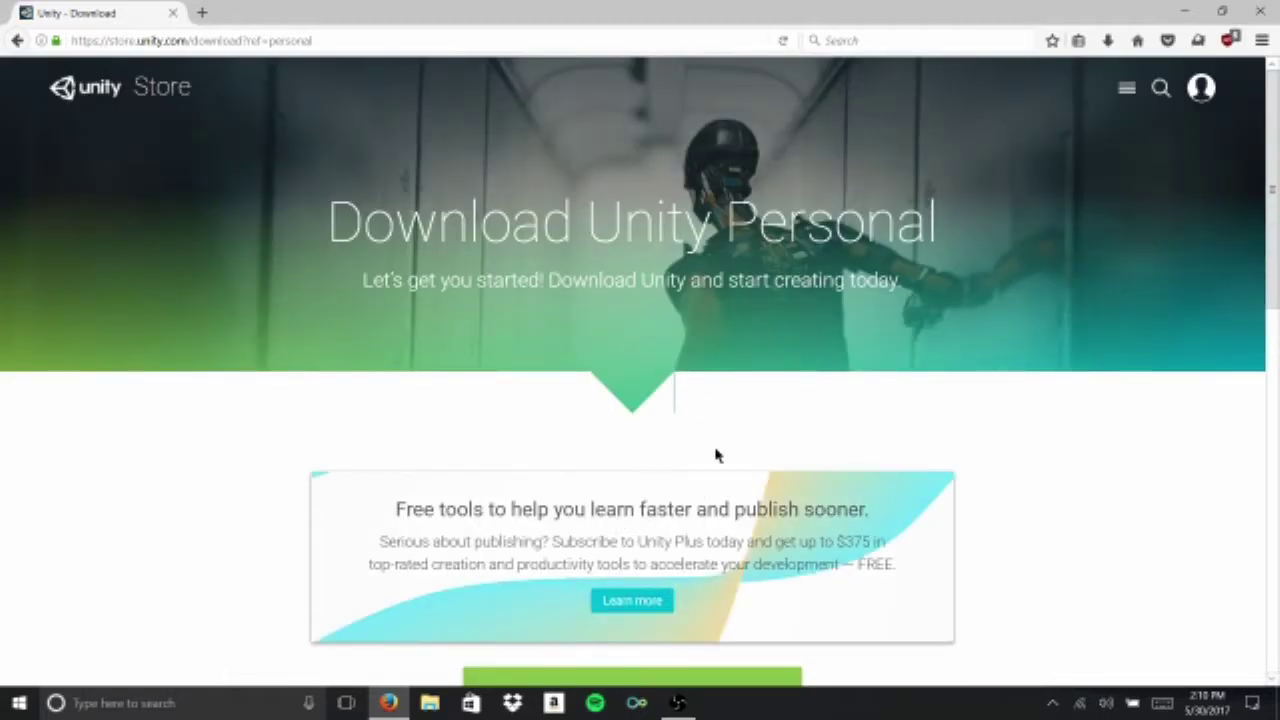
scroll(715, 453, "down", 5)
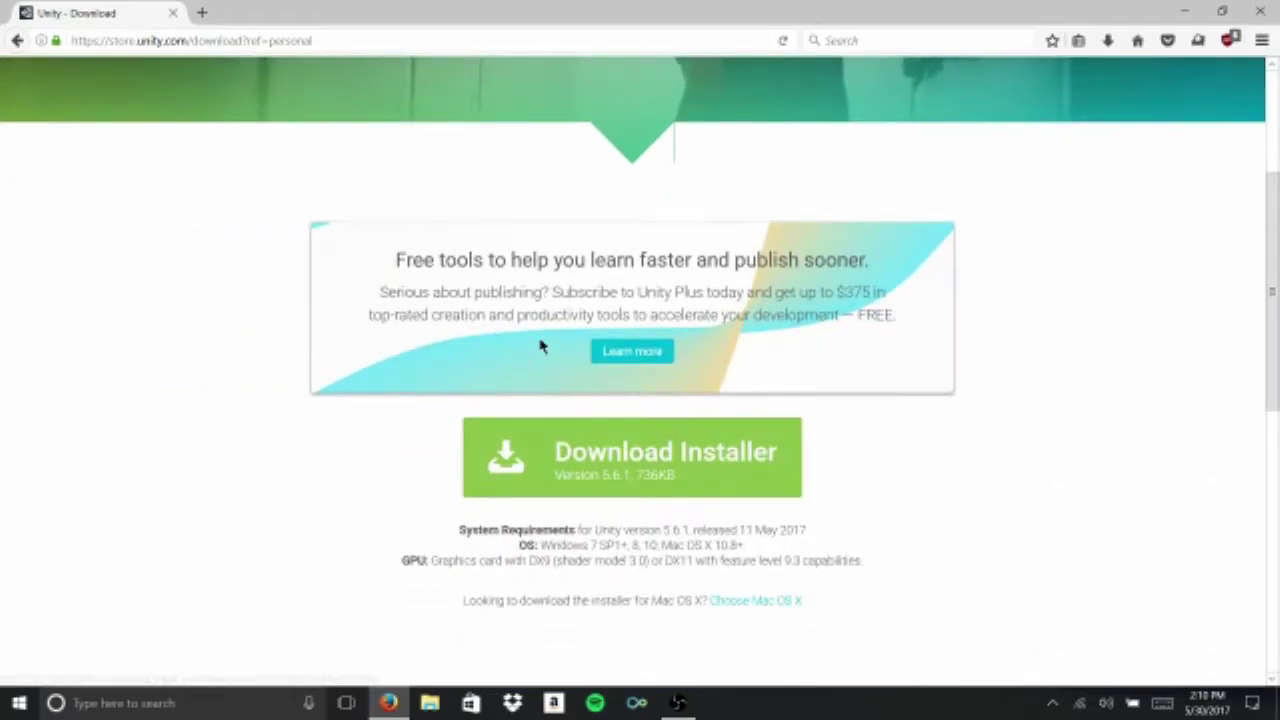
- Close the browser, minimize the recording software and launch Unity from its desktop shortcut
left_click(1270, 10)
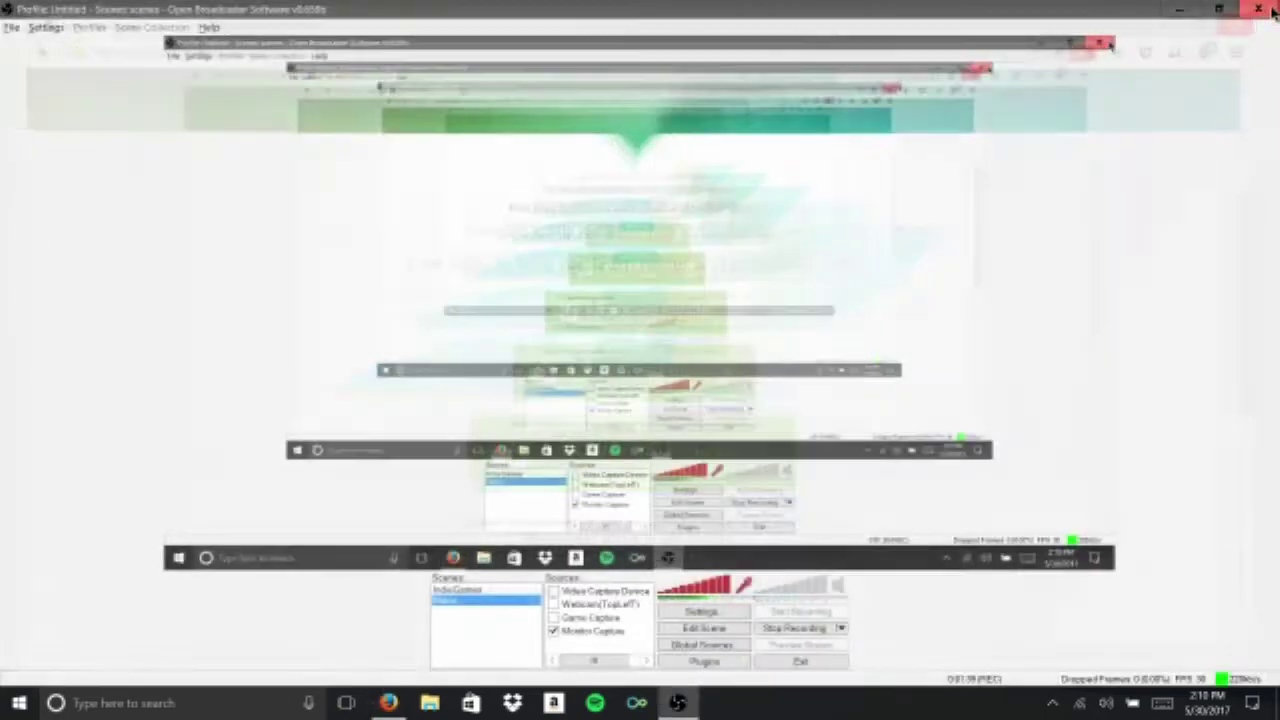
left_click(1180, 8)
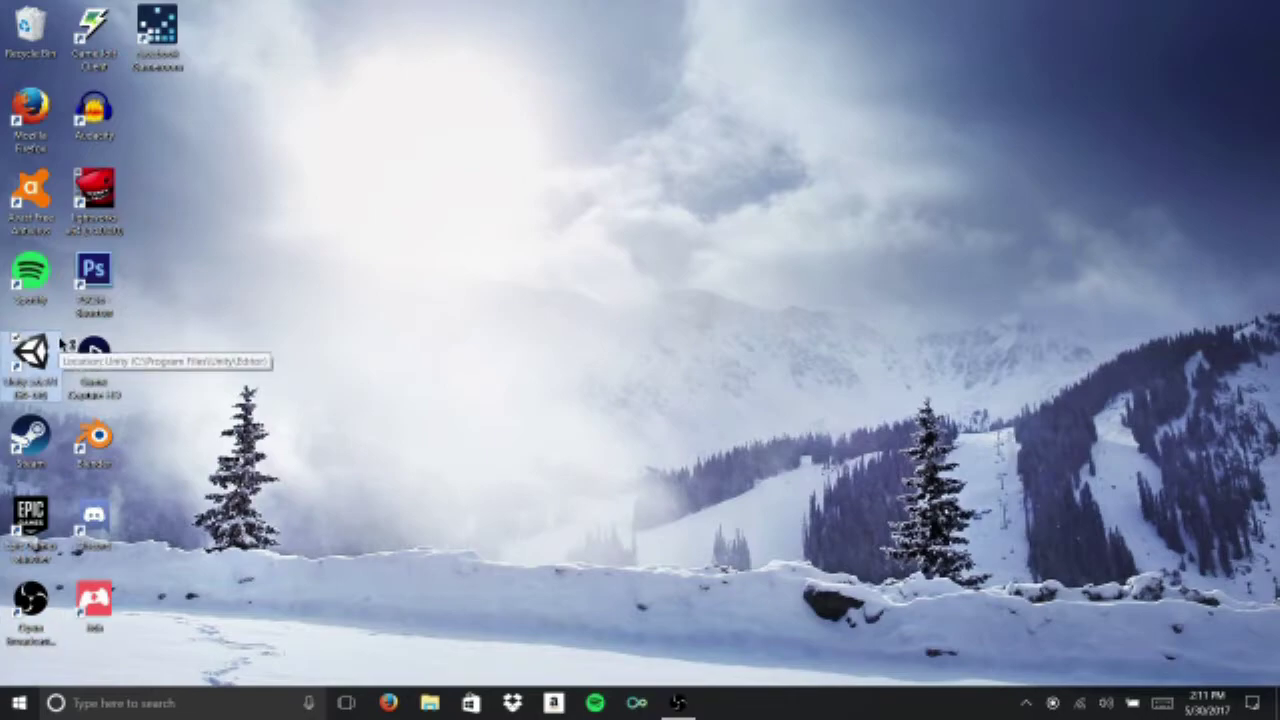
double_click(31, 352)
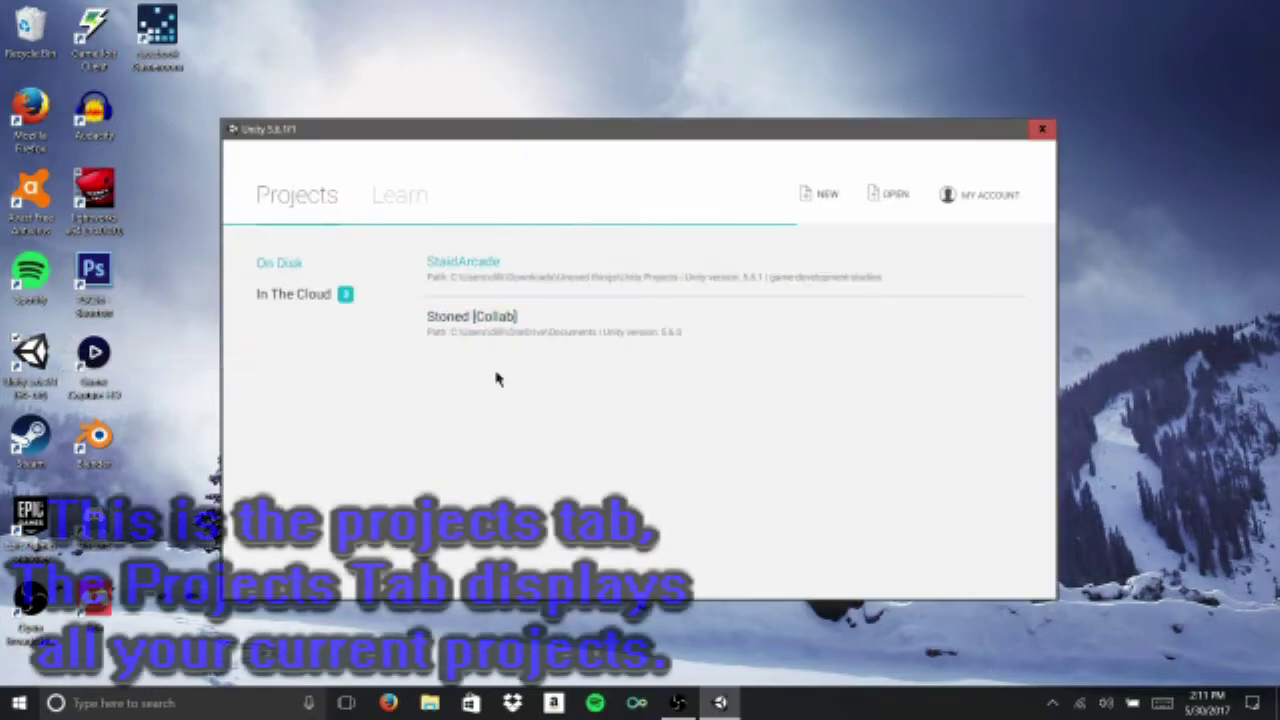
- Start a new Unity project and enter Project Name as its name
left_click(823, 194)
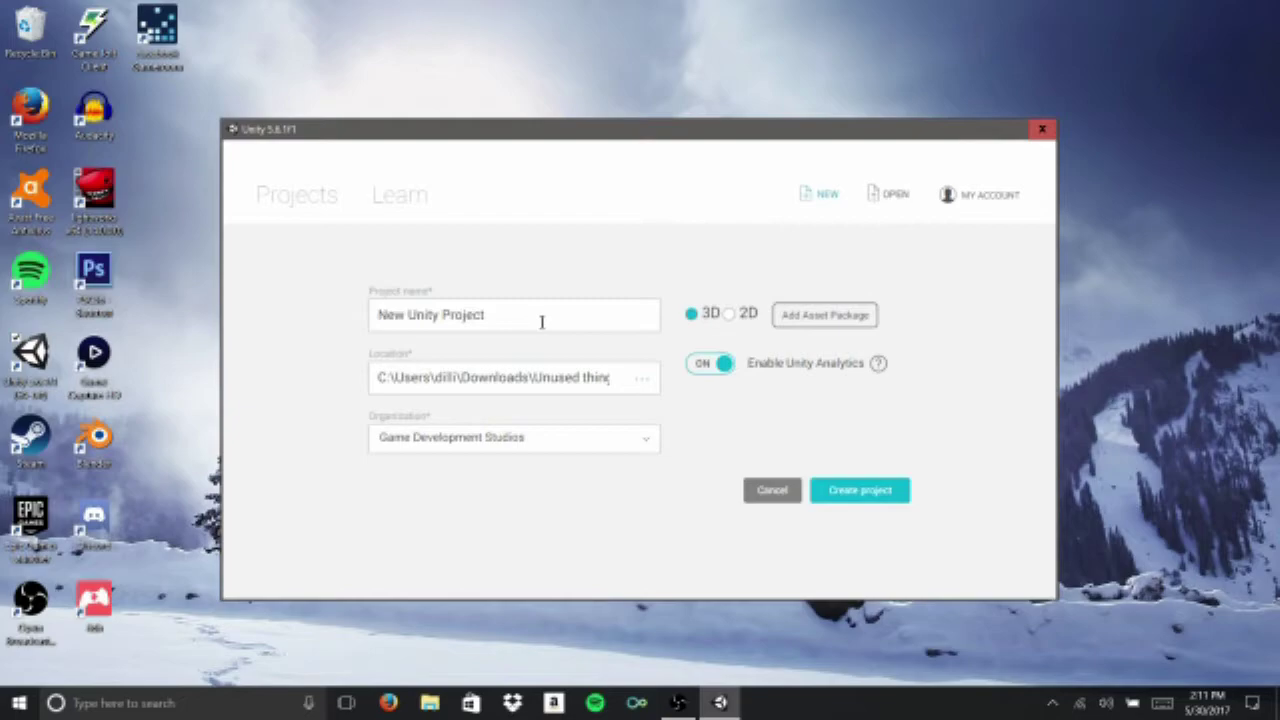
left_click_drag(541, 321, 157, 331)
type("Project Name")
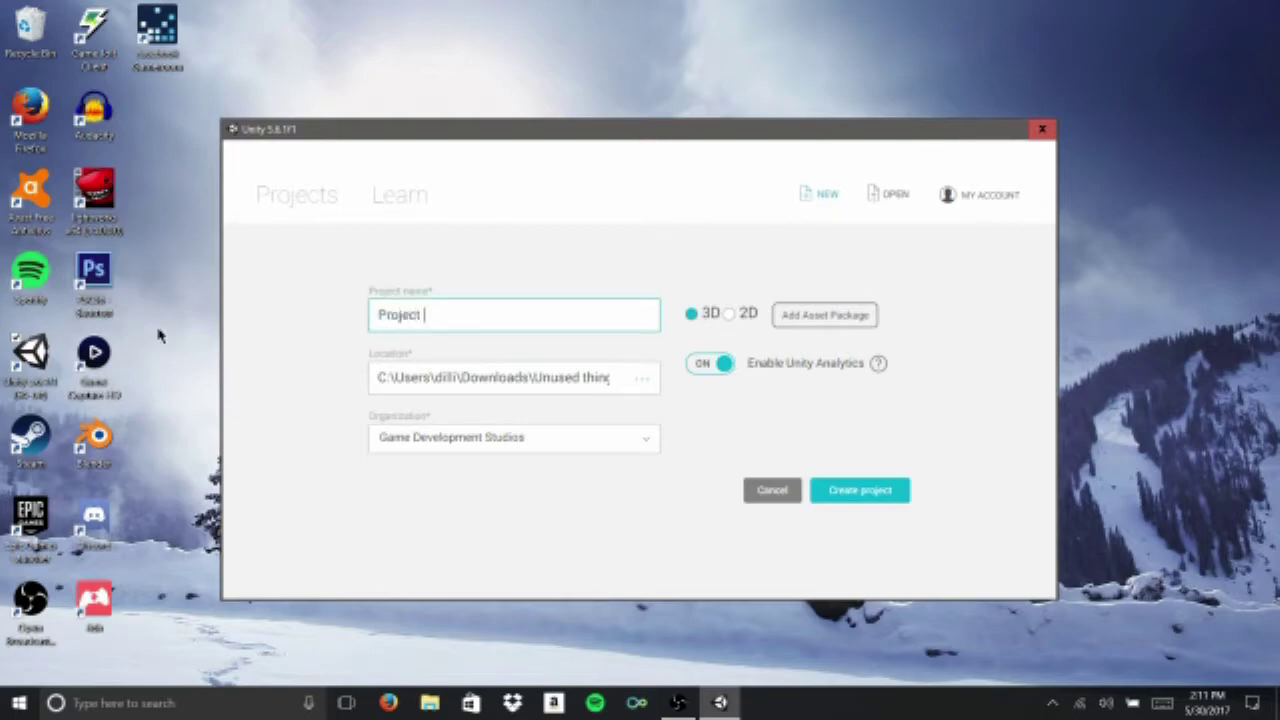
key("Tab")
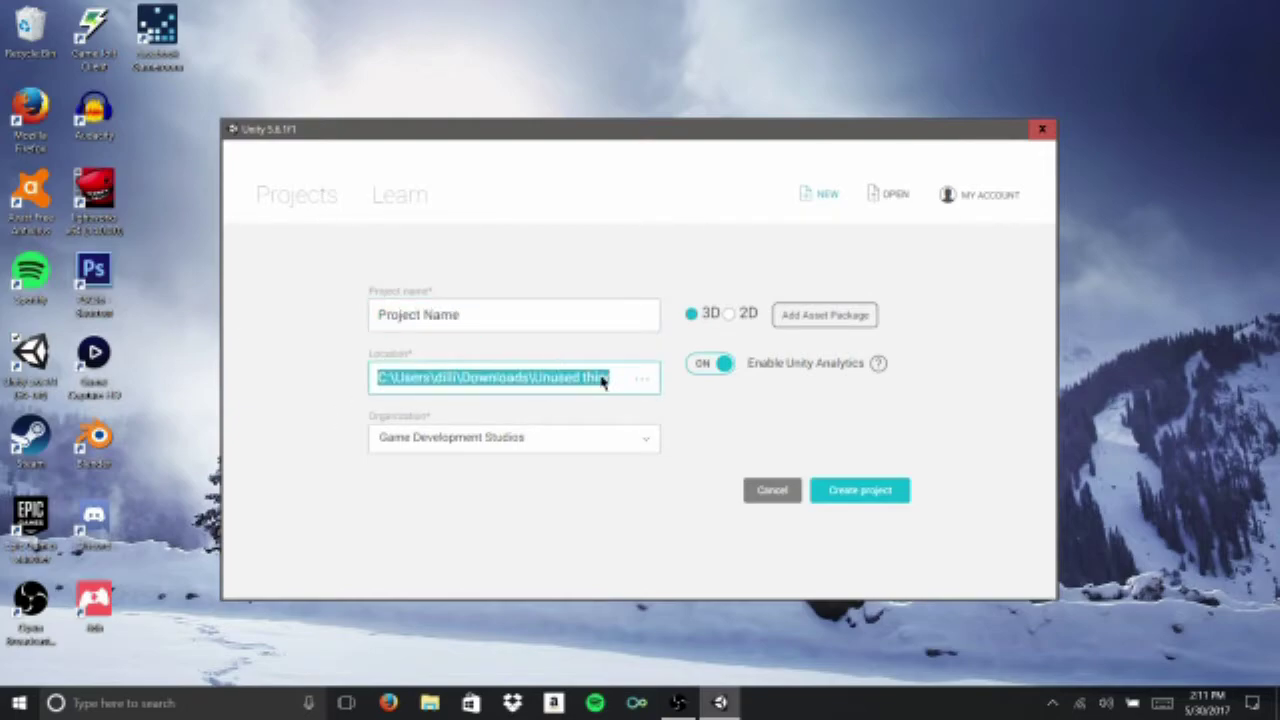
- Review the new project's organization choices, the available asset packages and the explanation of Unity Analytics
left_click(518, 480)
left_click(575, 446)
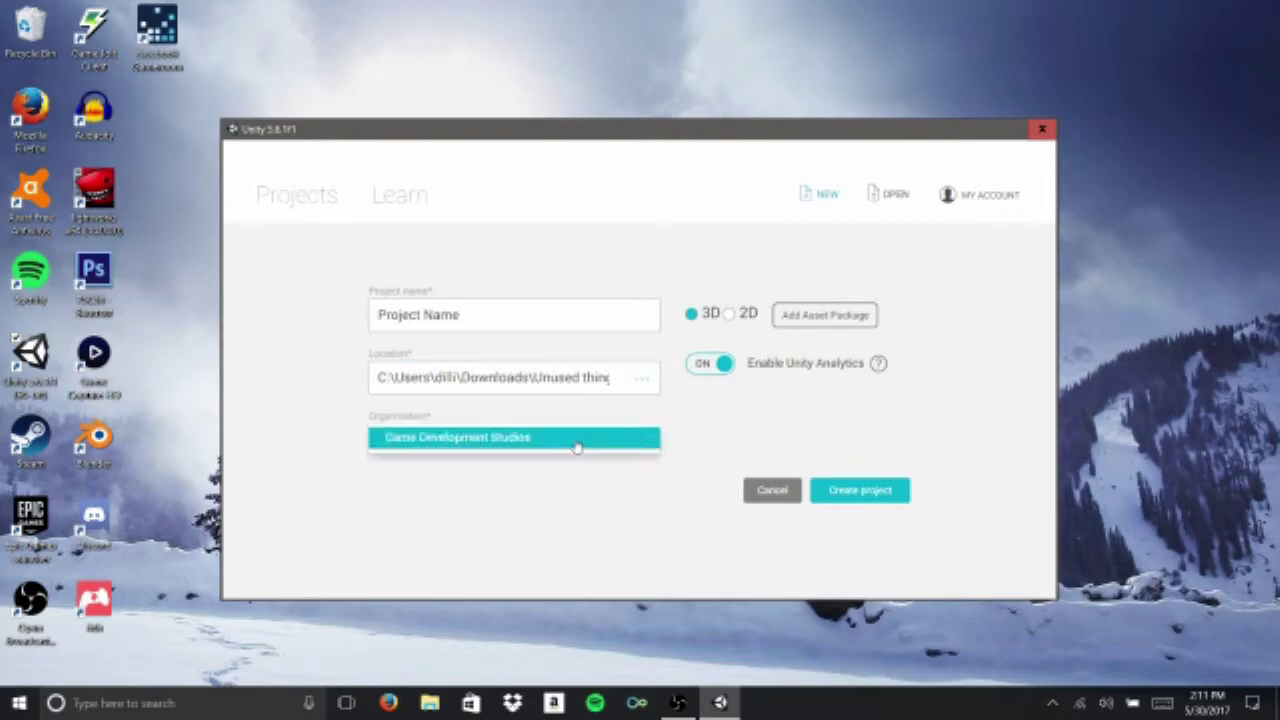
left_click(660, 457)
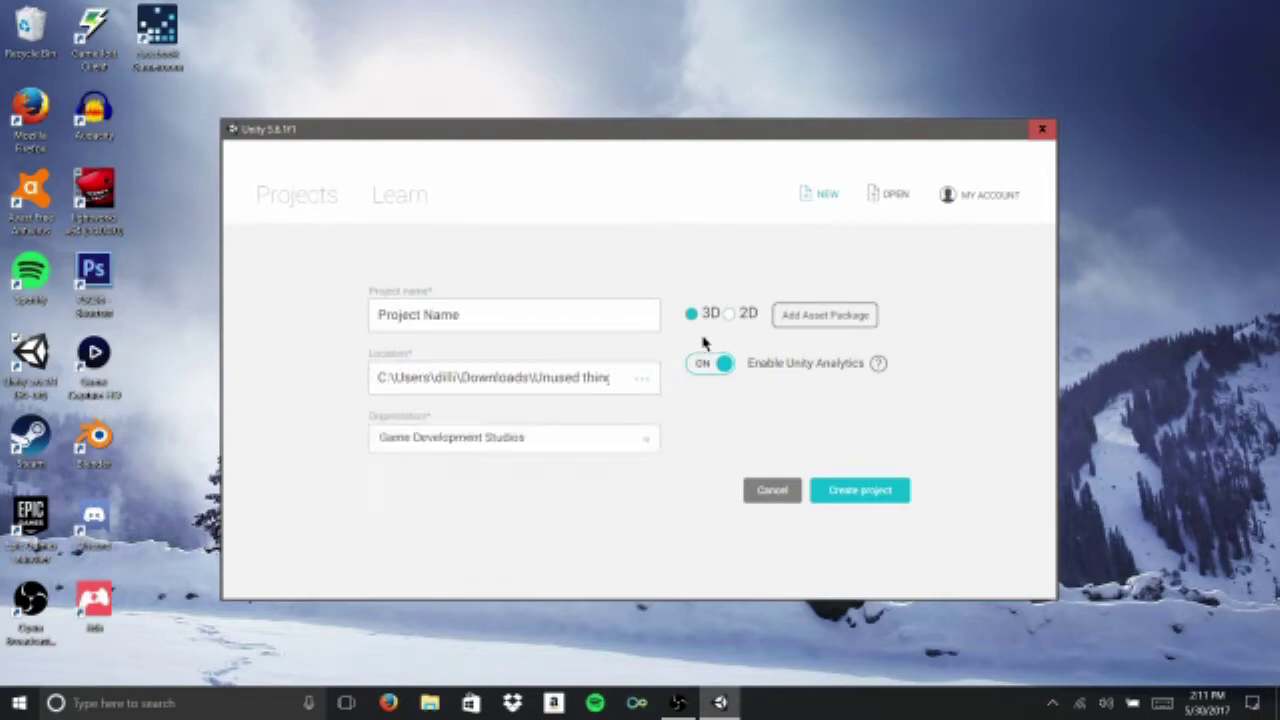
left_click(826, 316)
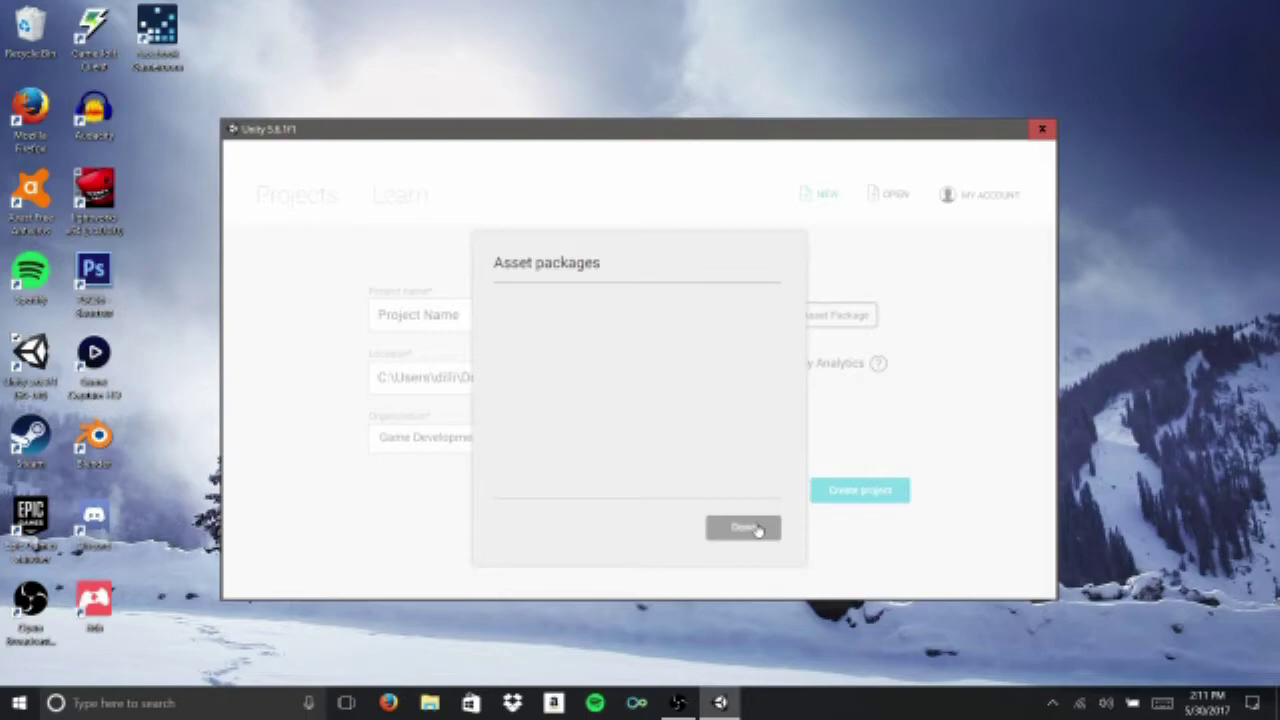
left_click(879, 365)
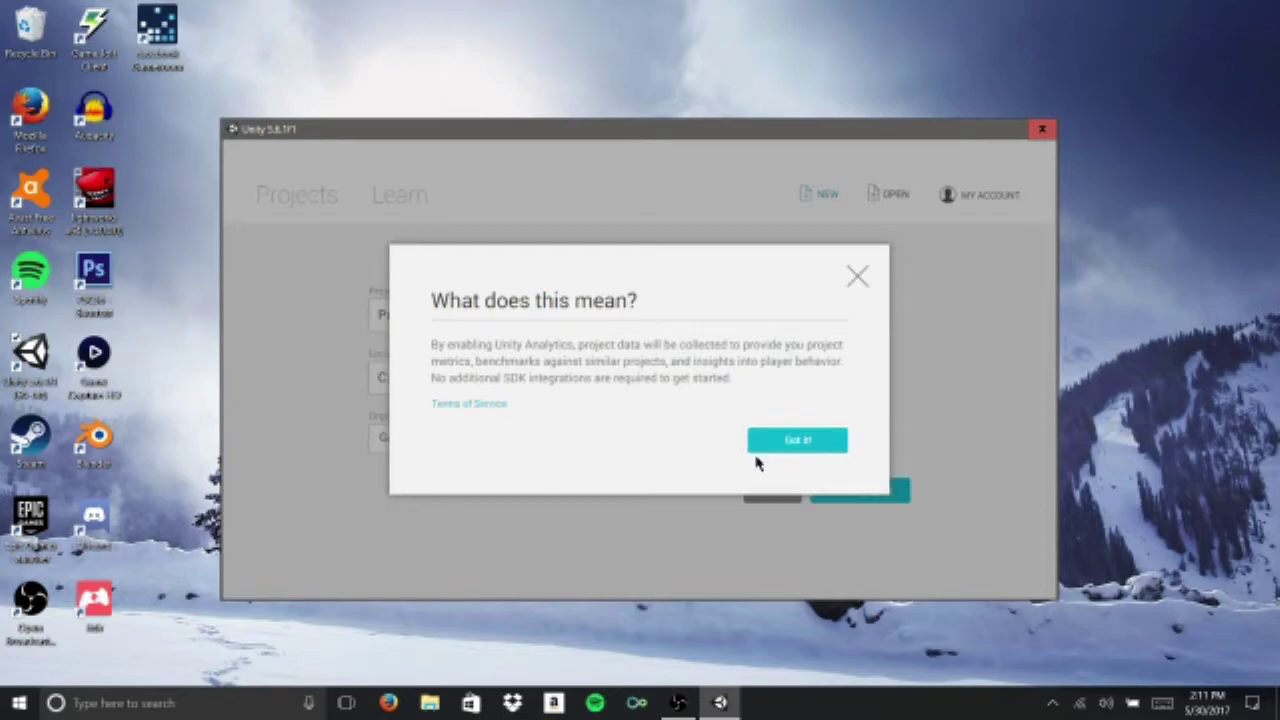
left_click(795, 441)
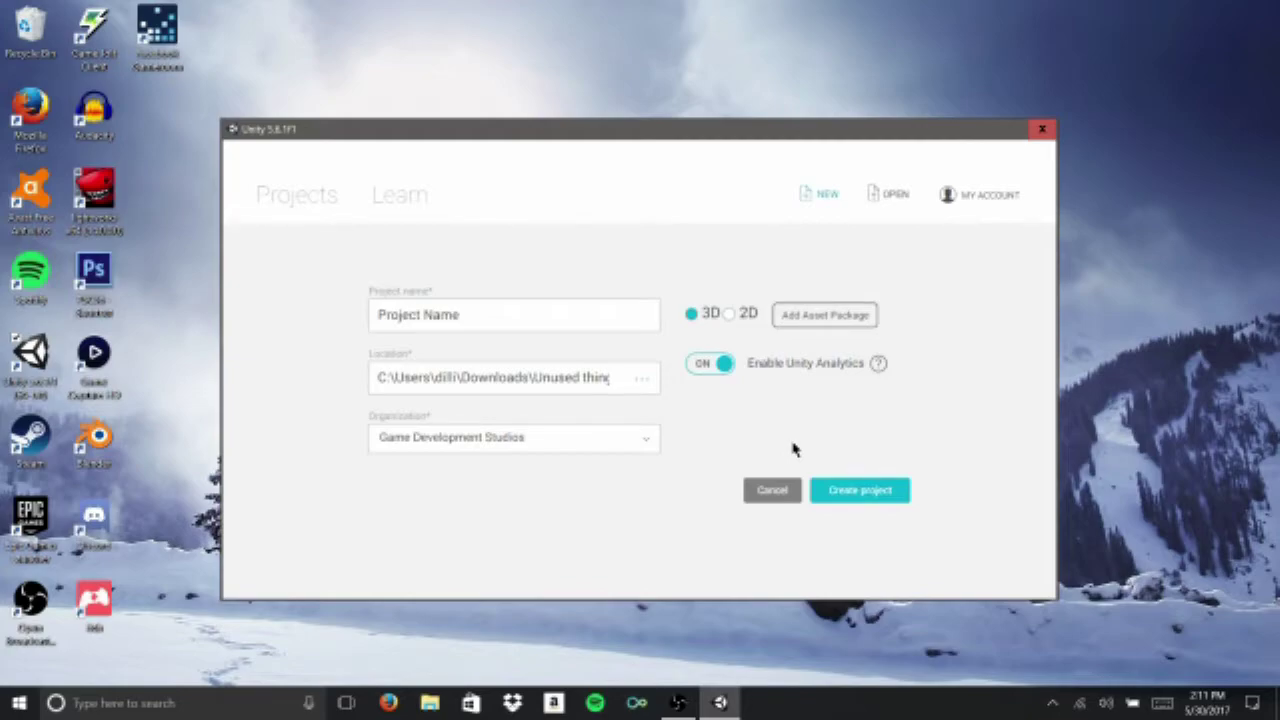
- Rename the new project as Tutorial and create it as a 3D project
left_click(502, 314)
key("ctrl+a")
type("Tutorial")
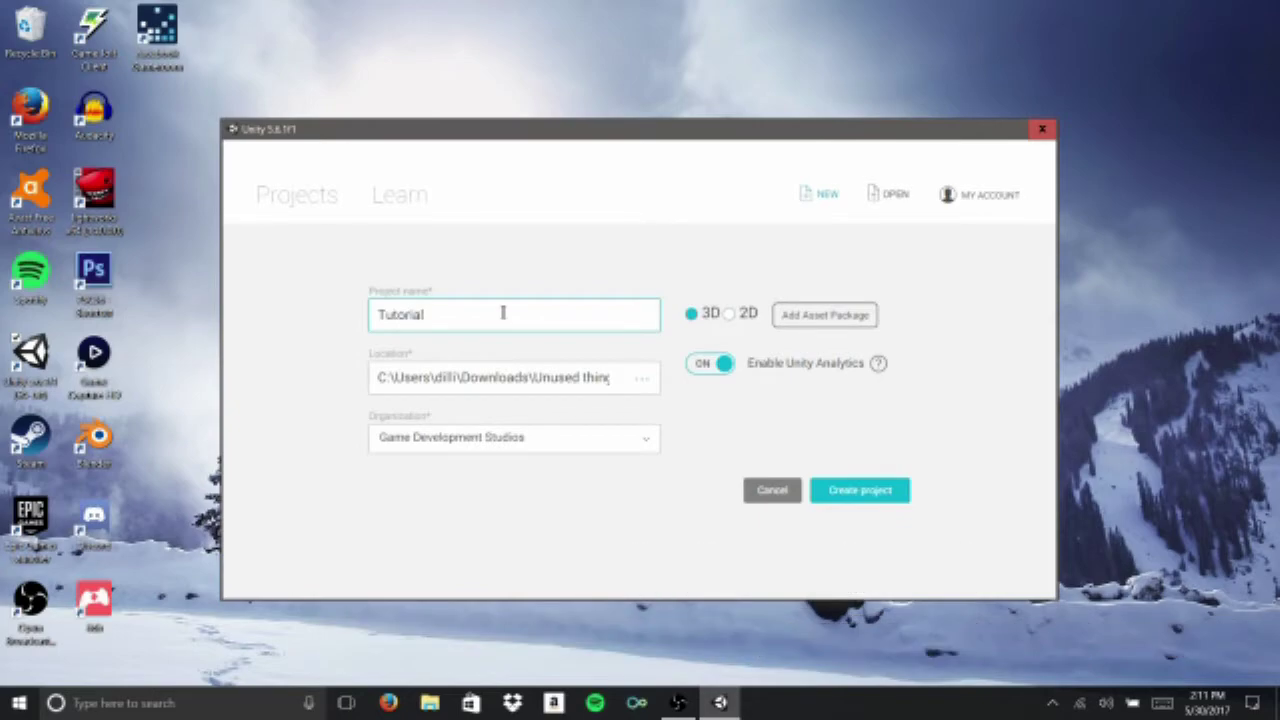
left_click(860, 490)
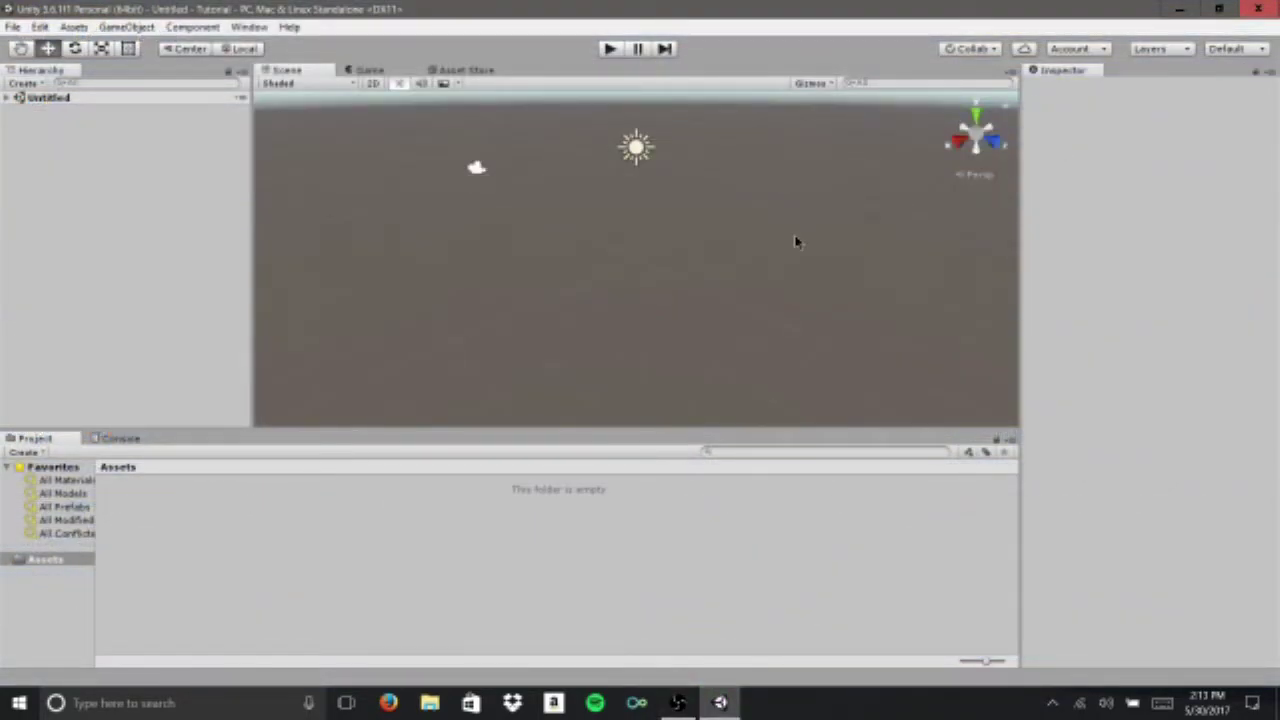
- Expand the Untitled scene in the Hierarchy and frame the Main Camera in the Scene view
left_click_drag(452, 180, 386, 269)
left_click(8, 100)
left_click(82, 115)
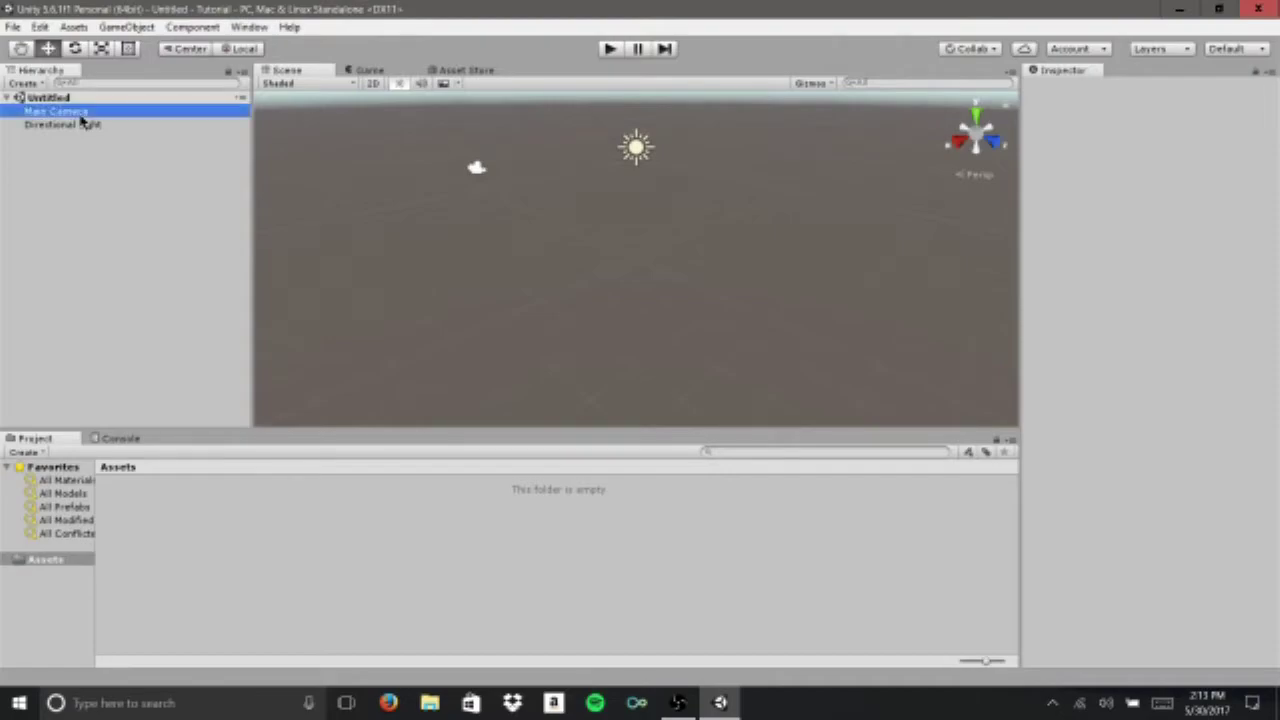
double_click(84, 115)
left_click(237, 286)
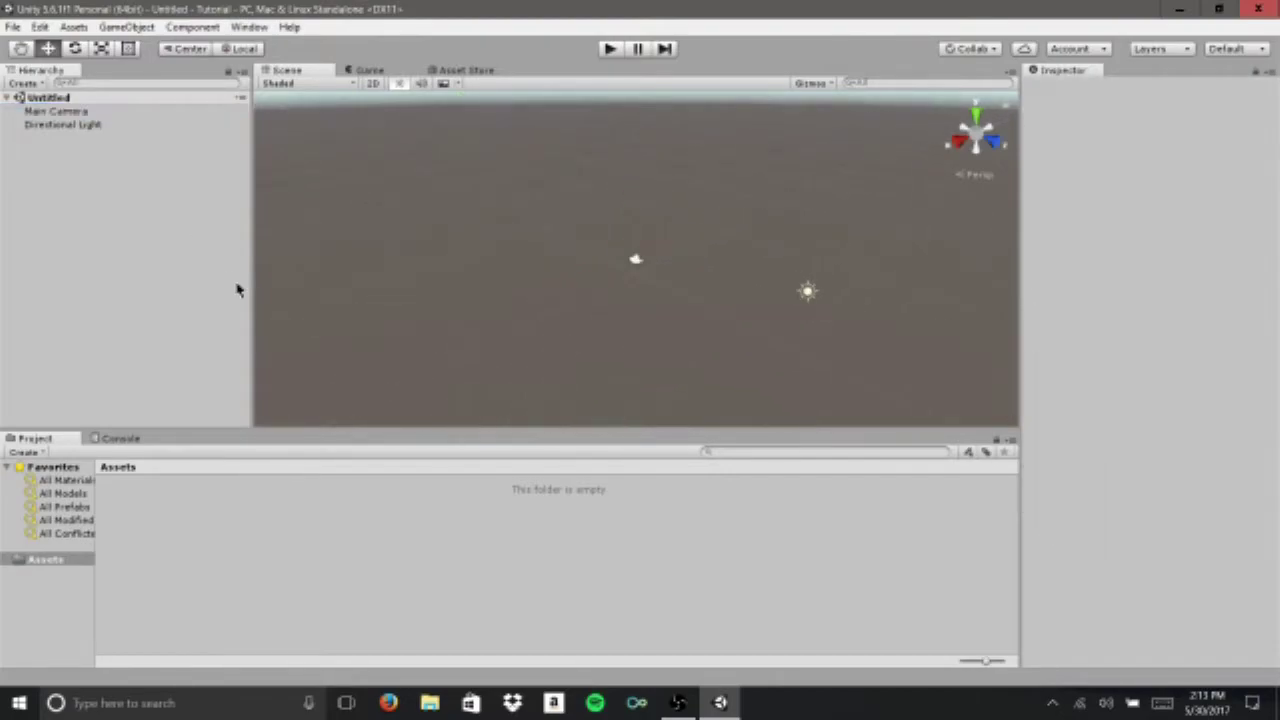
- Add a 3D Cube object to the Untitled scene and deselect it
right_click(153, 221)
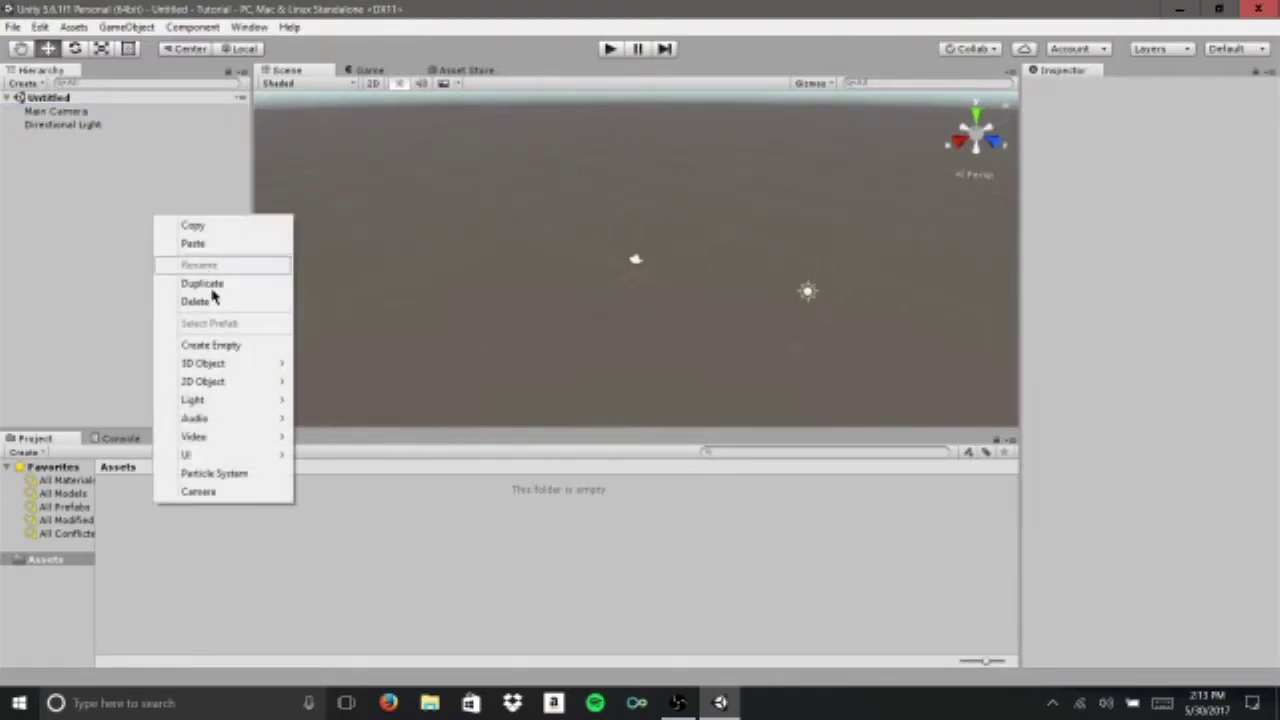
mouse_move(237, 369)
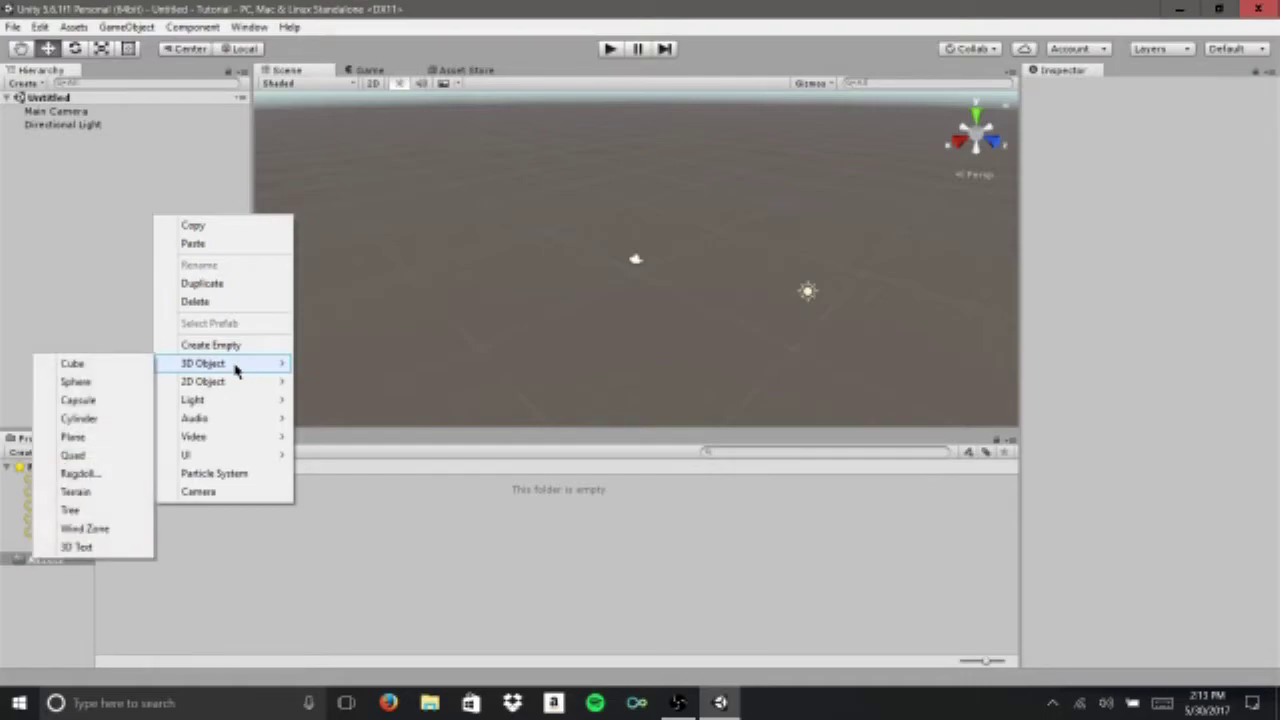
left_click(137, 365)
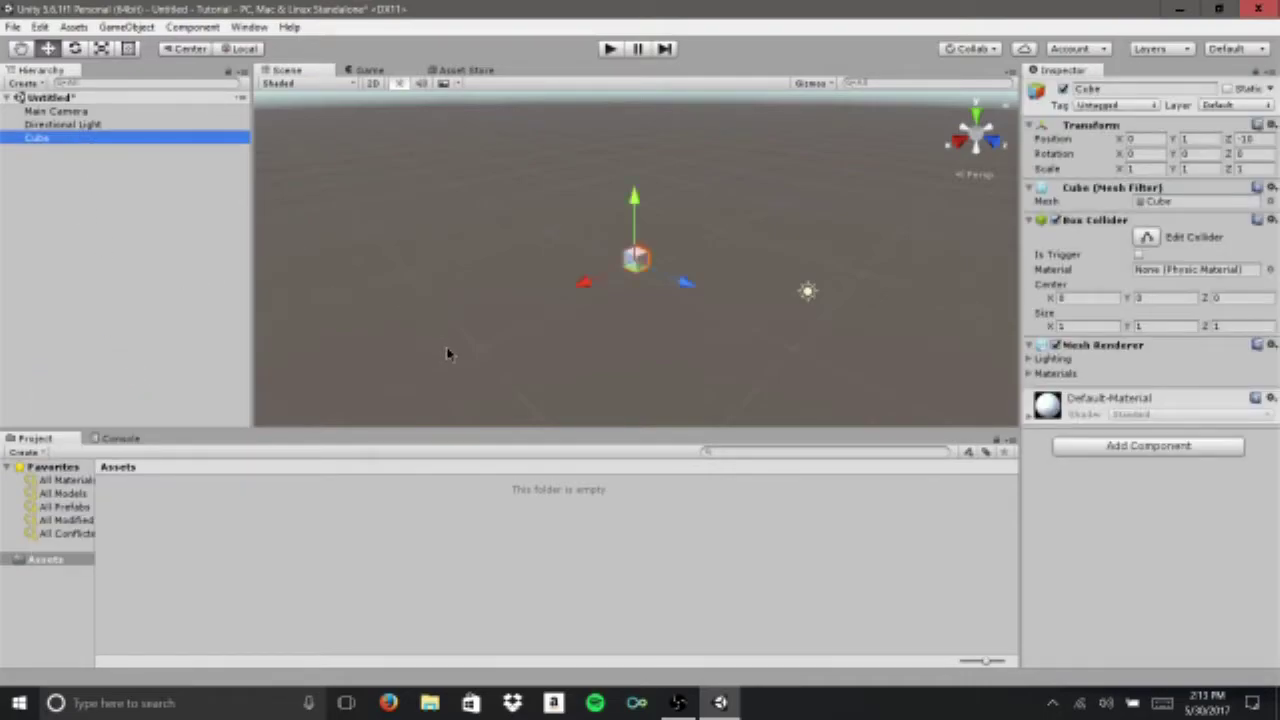
left_click(121, 526)
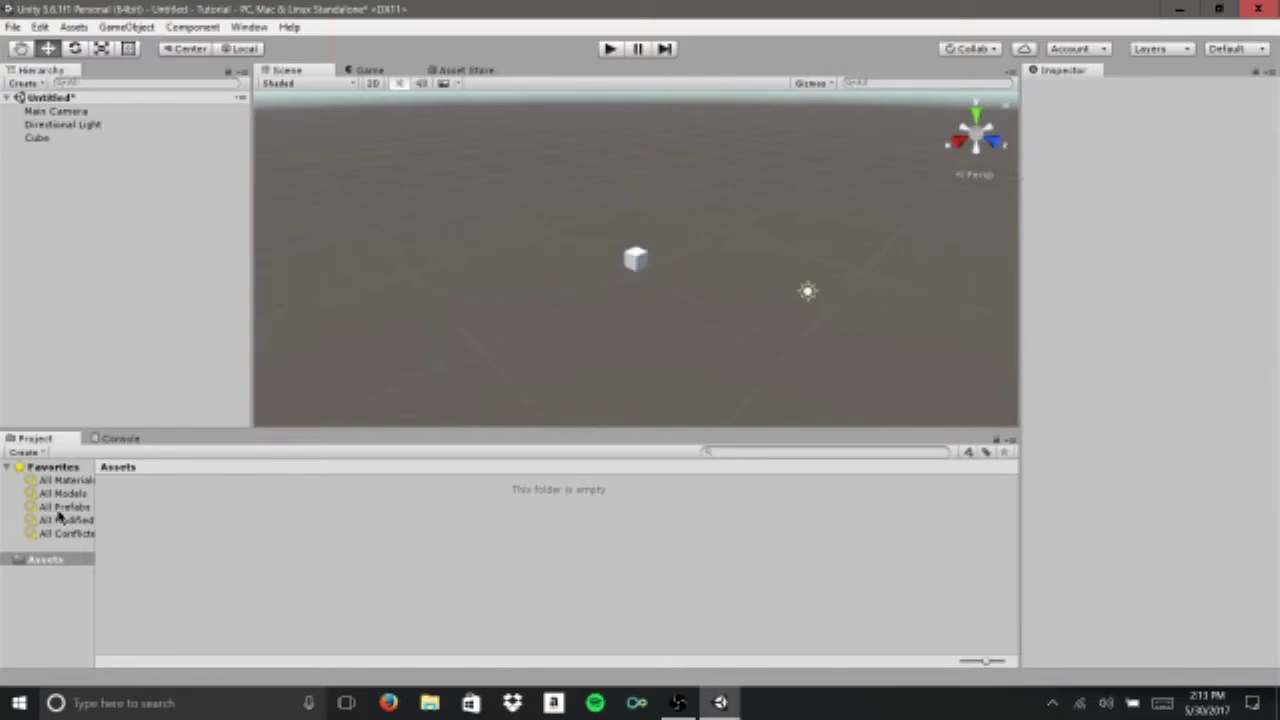
- Make a prefab of the Cube in the Assets folder and select the scene's Cube in the Hierarchy
left_click(38, 138)
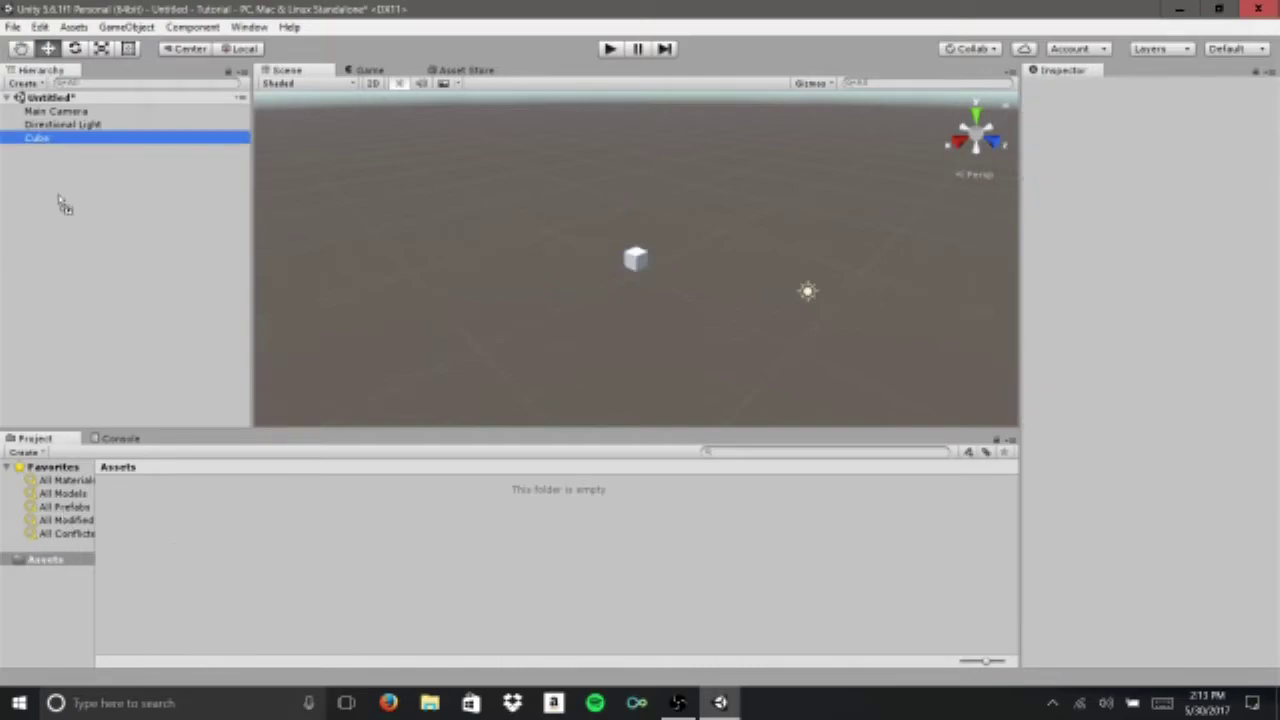
left_click(189, 545)
left_click_drag(200, 598, 198, 596)
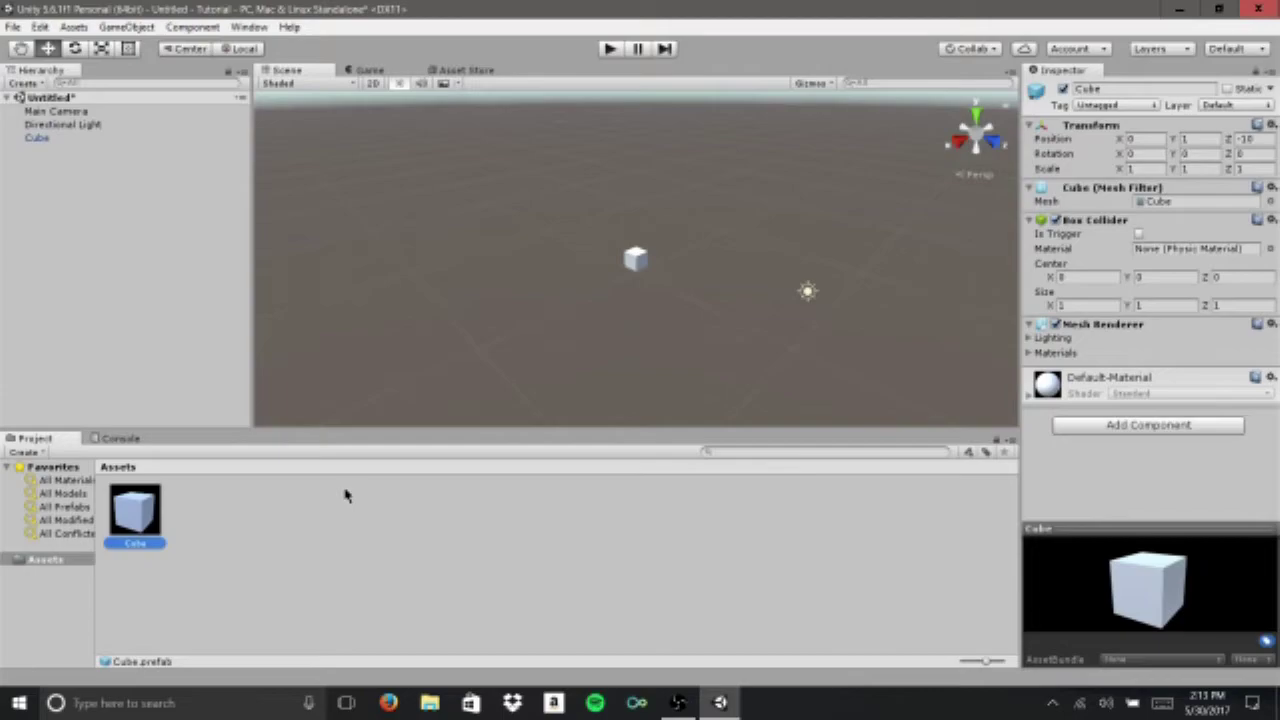
left_click(72, 139)
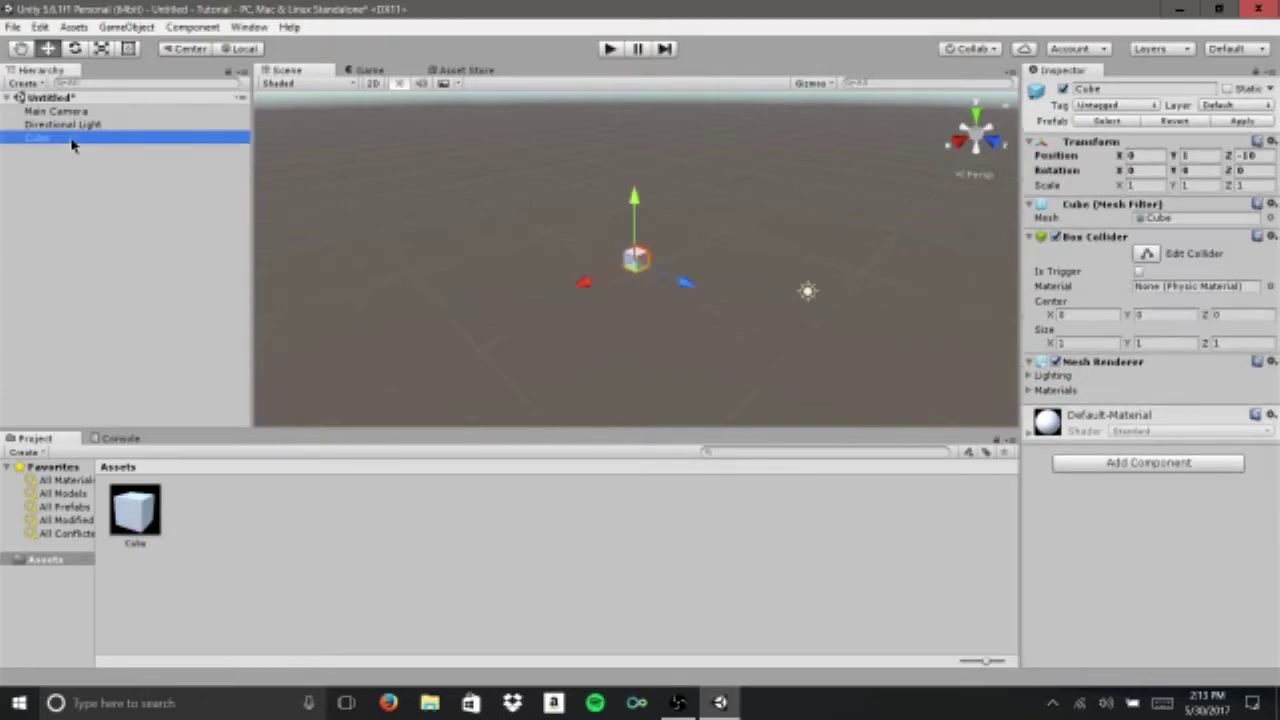
- Delete the scene's Cube and place a new instance of it in the Hierarchy from the Cube prefab
key("Delete")
left_click_drag(147, 510, 143, 238)
- Change the Project window to the one-column layout, check the Console, and return to the project assets
left_click(1010, 442)
left_click(1015, 462)
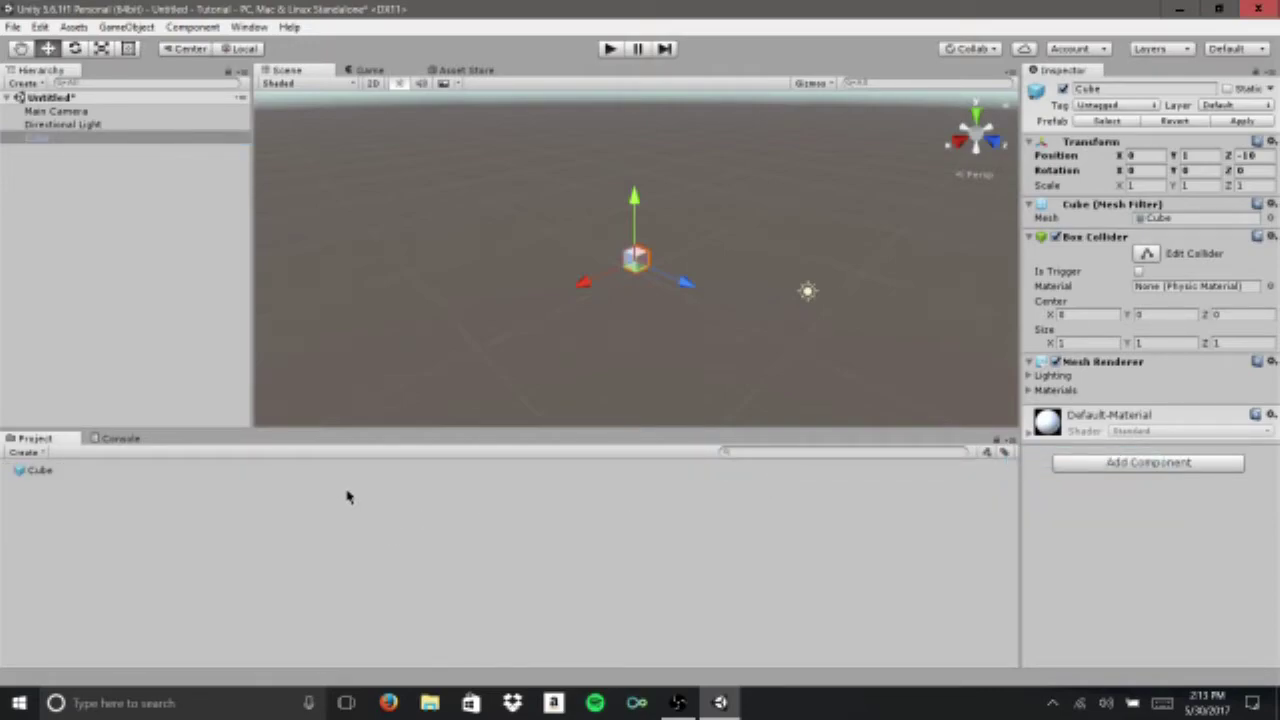
left_click(117, 439)
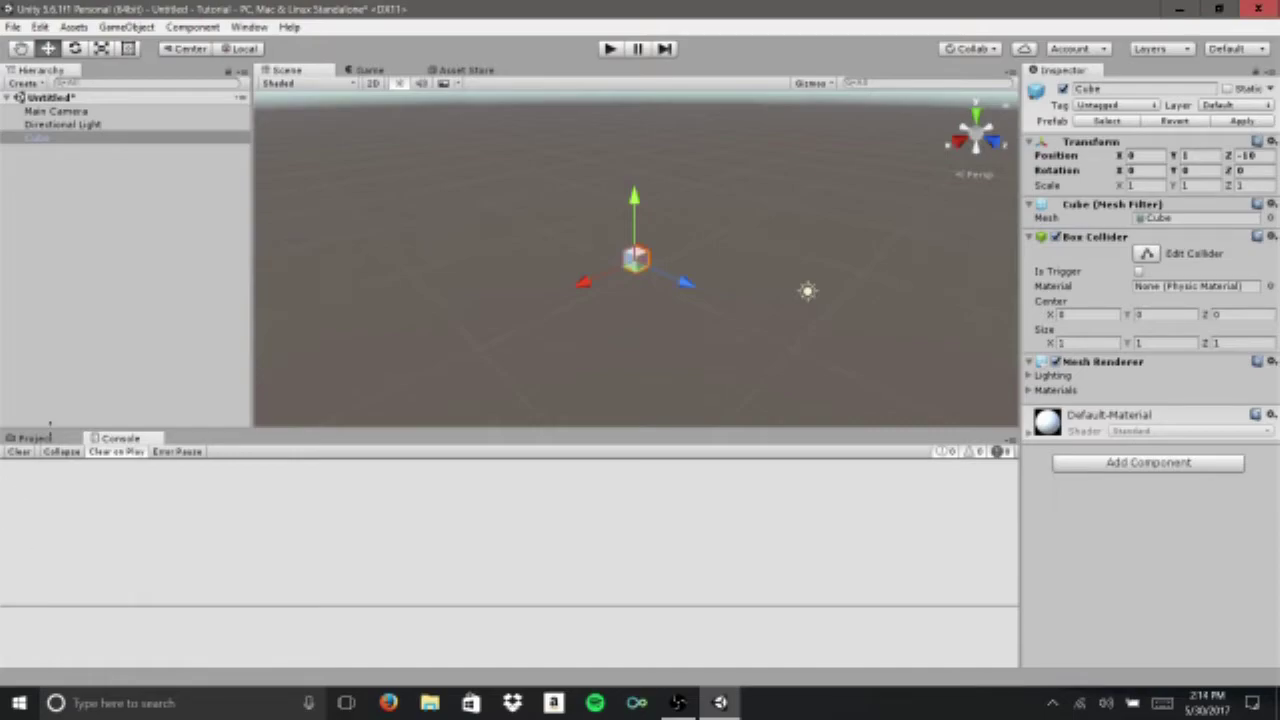
left_click(36, 439)
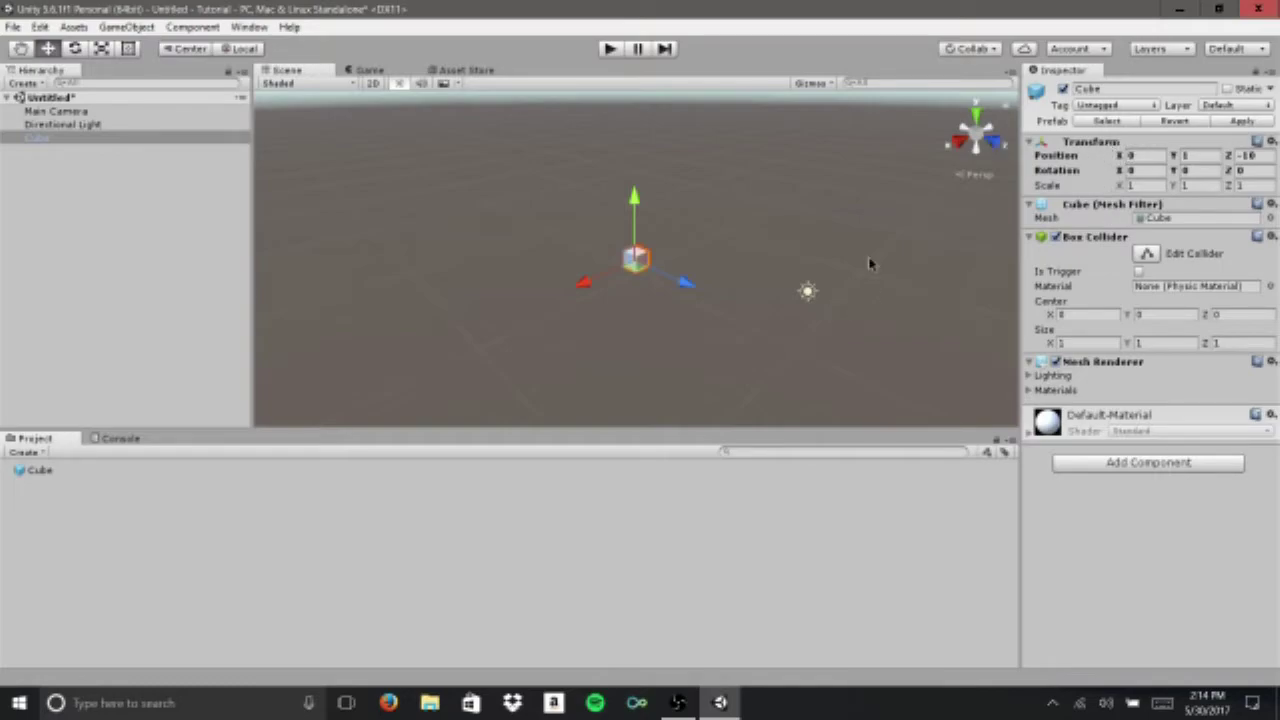
- Frame the scene's Cube in the Scene view and deselect it
double_click(115, 143)
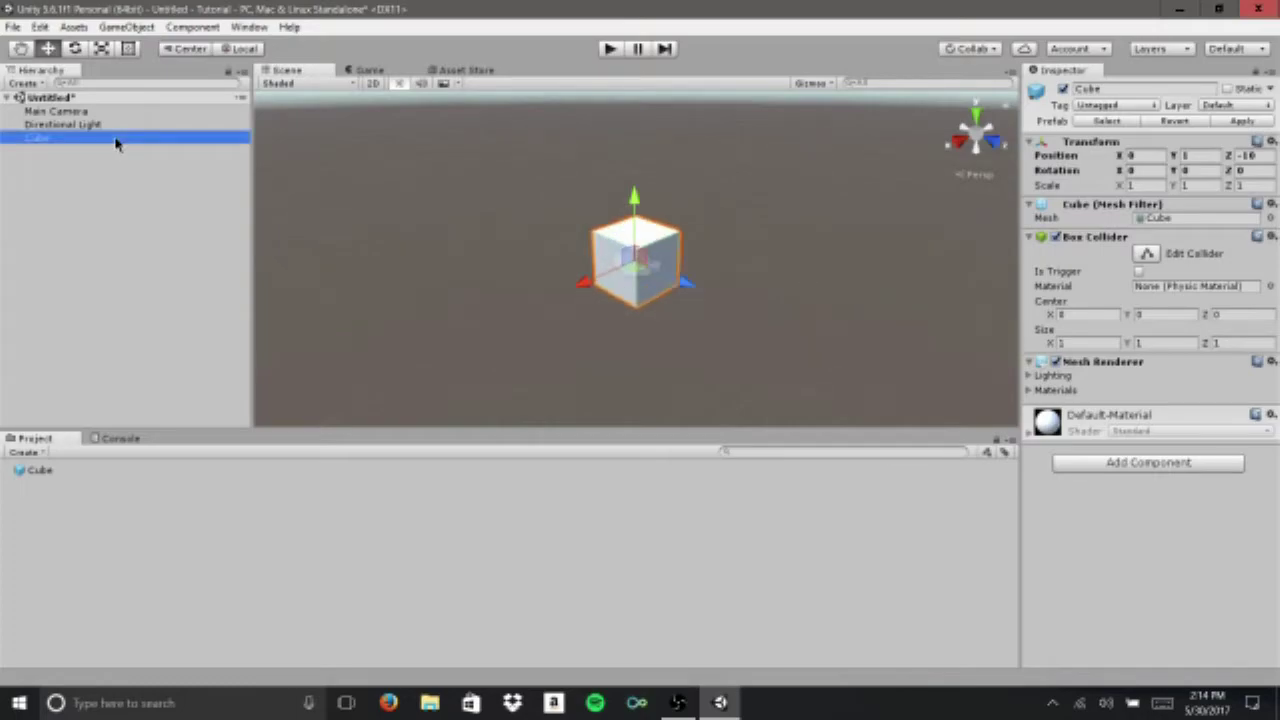
left_click(115, 140)
key("Return")
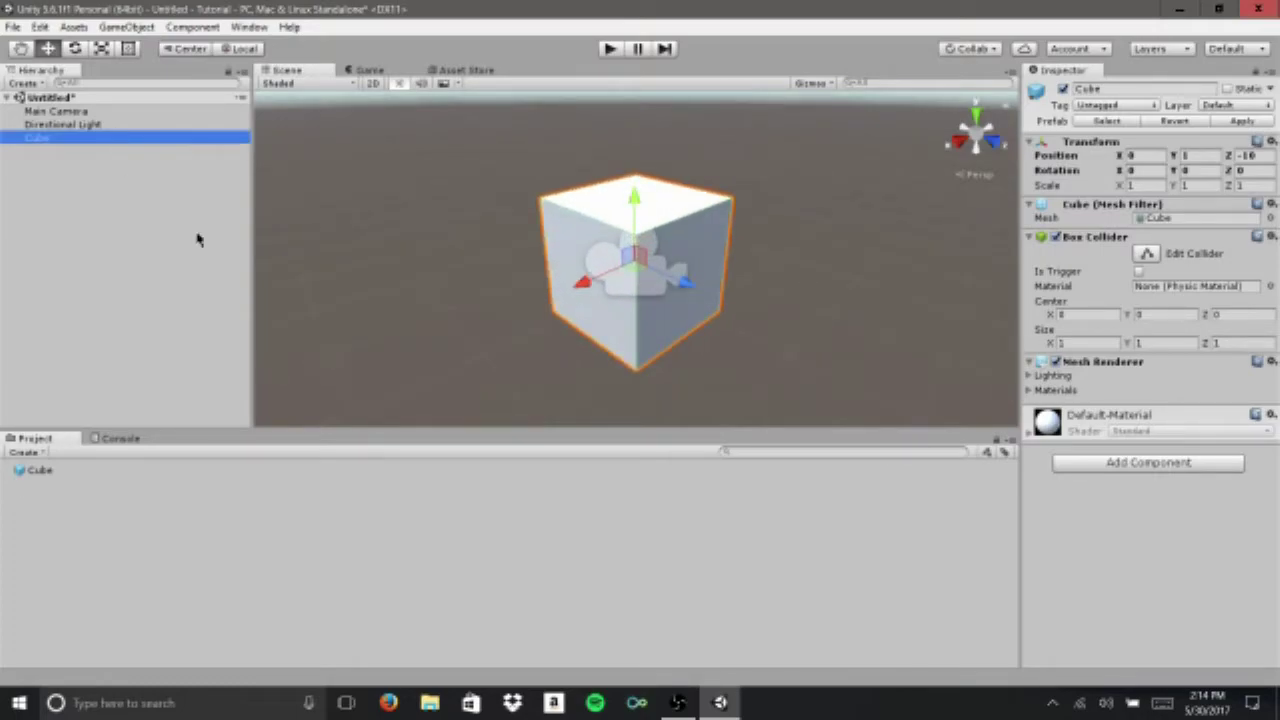
left_click(500, 355)
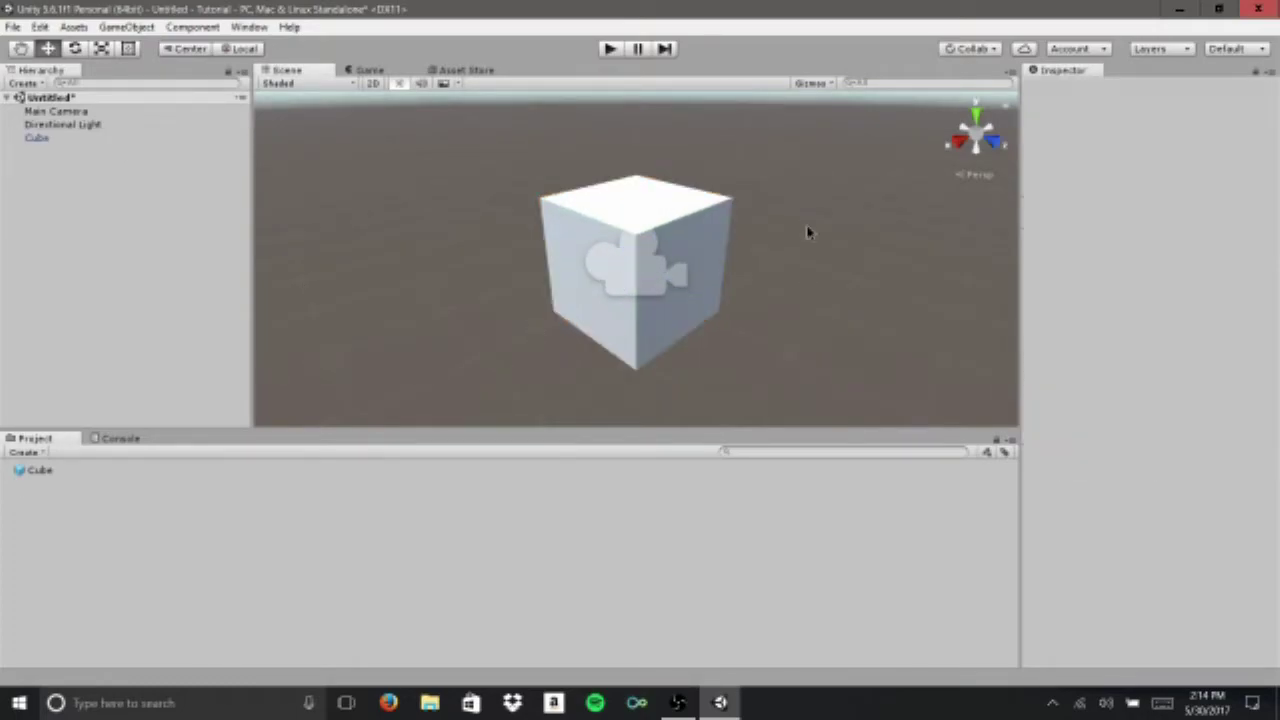
- Move around the Scene view to look at the Cube from other distances and clear the selection
key("Up")
key("Down")
key("Right")
key("Up")
key("Down")
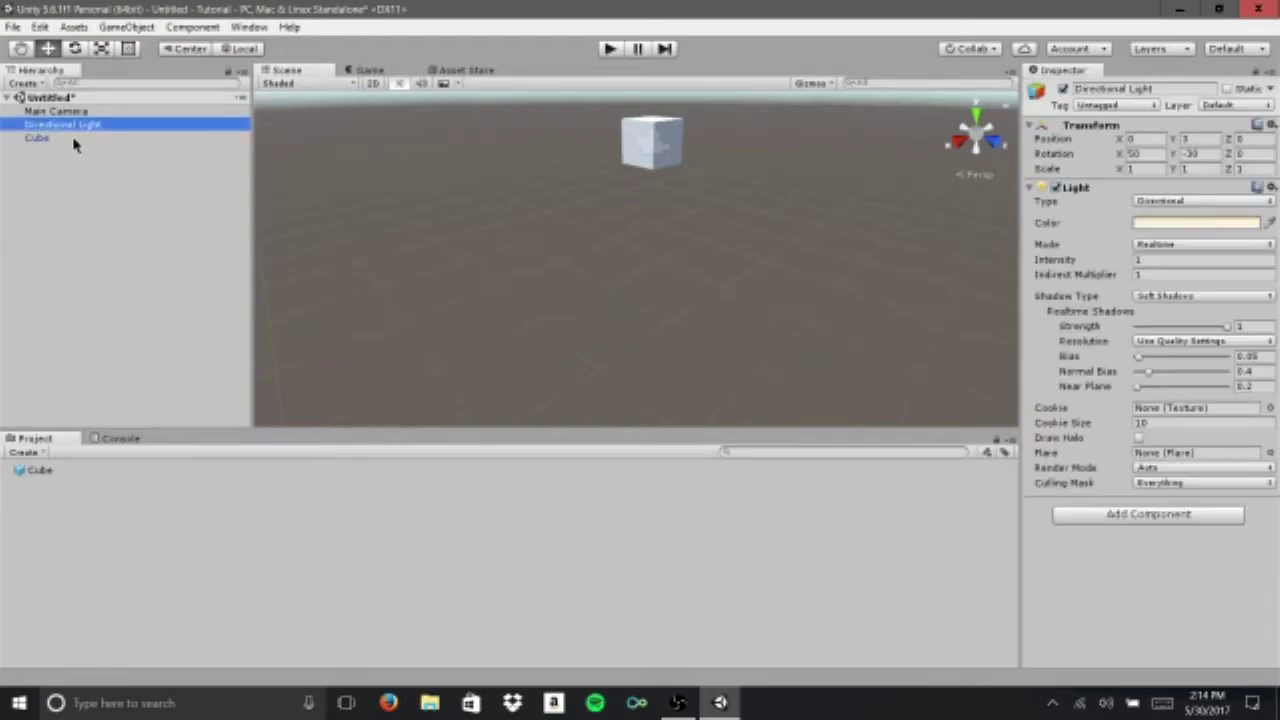
left_click(75, 139)
left_click(431, 177)
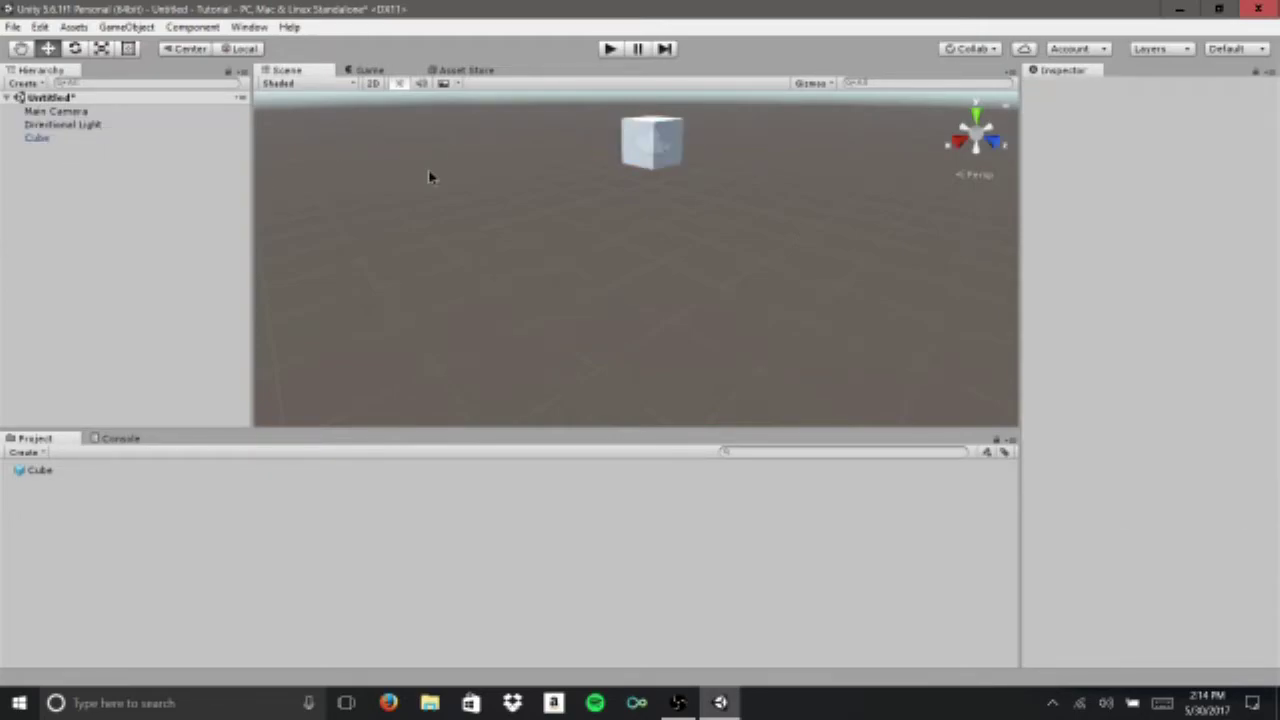
- Frame the Cube in the Scene view and compare its components with those of the Main Camera
left_click(206, 138)
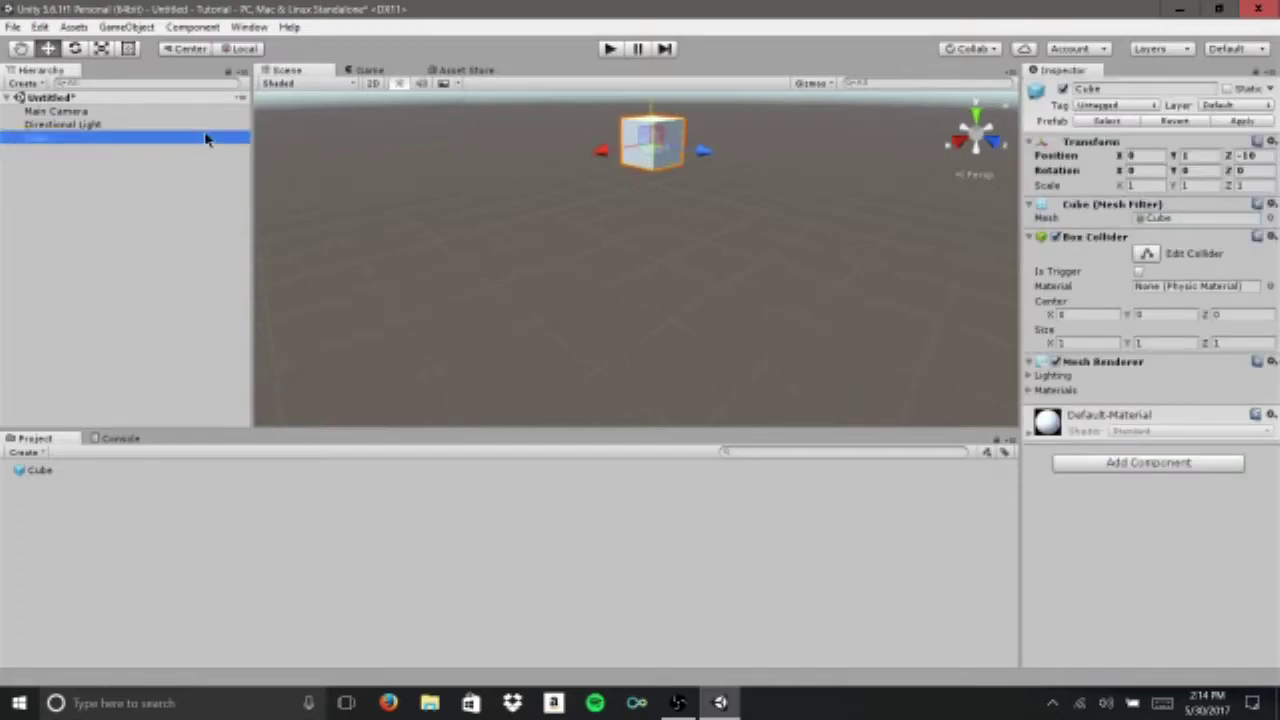
key("f")
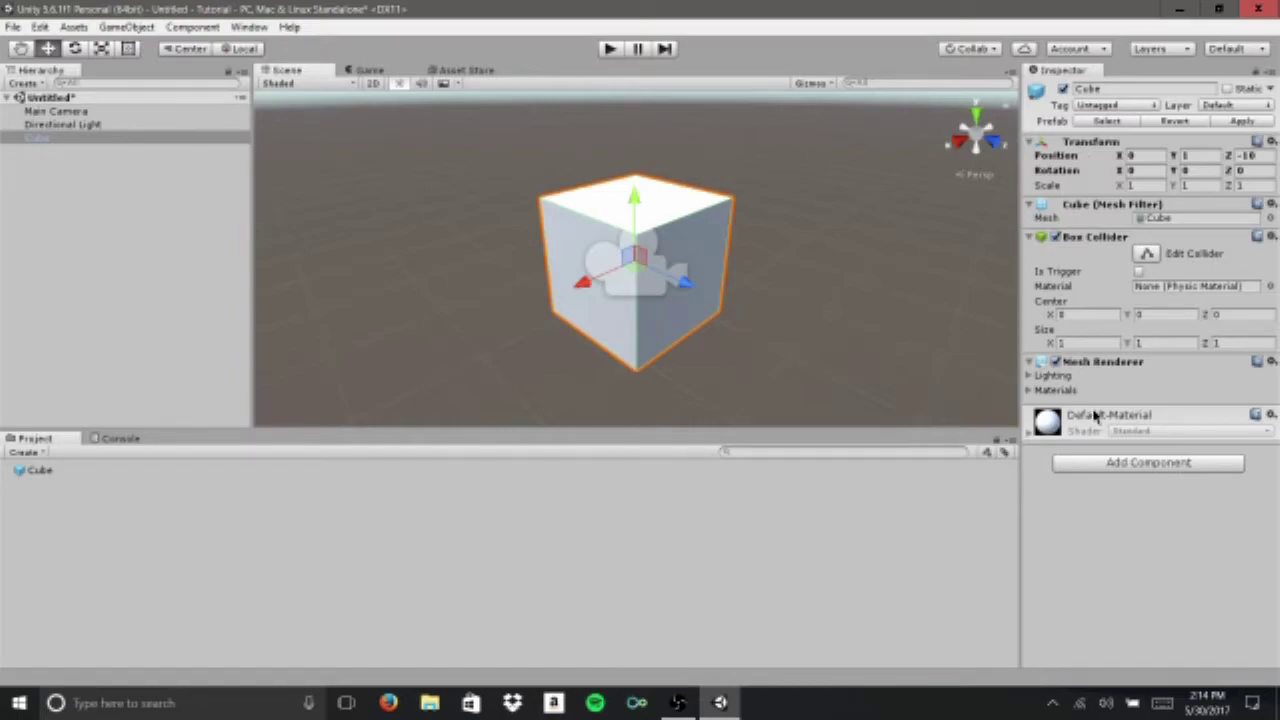
left_click(50, 111)
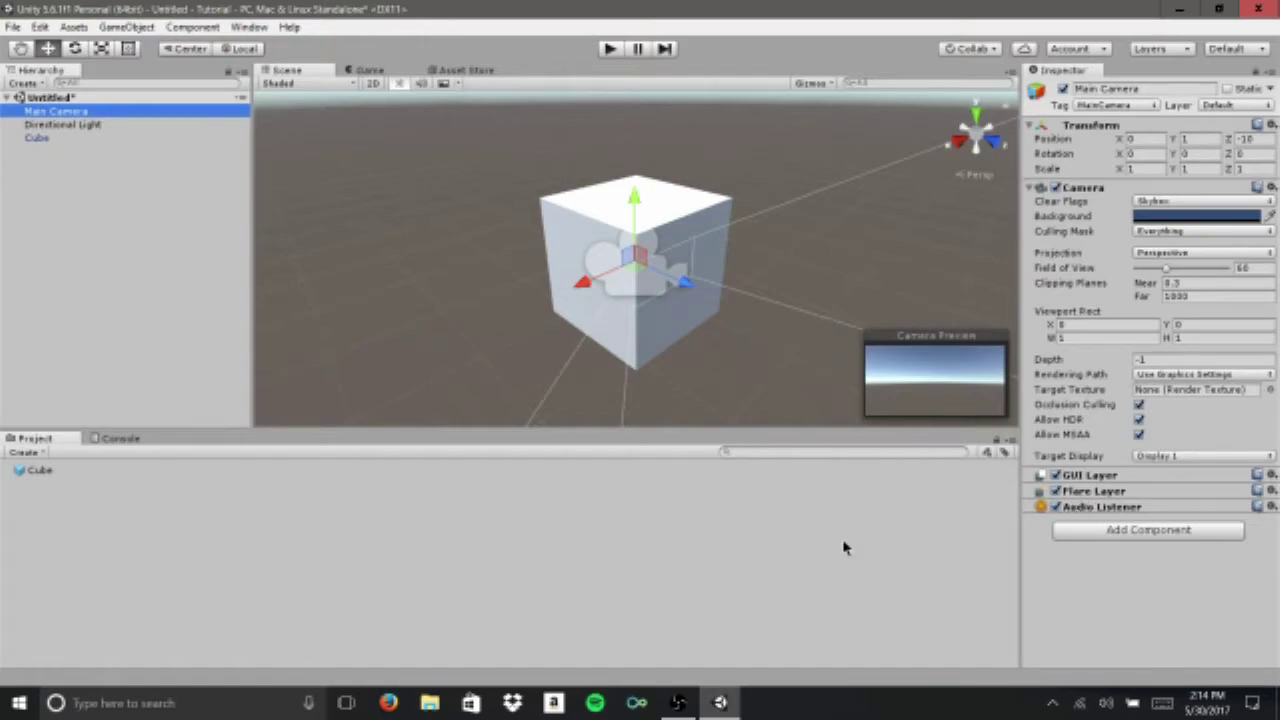
left_click(166, 140)
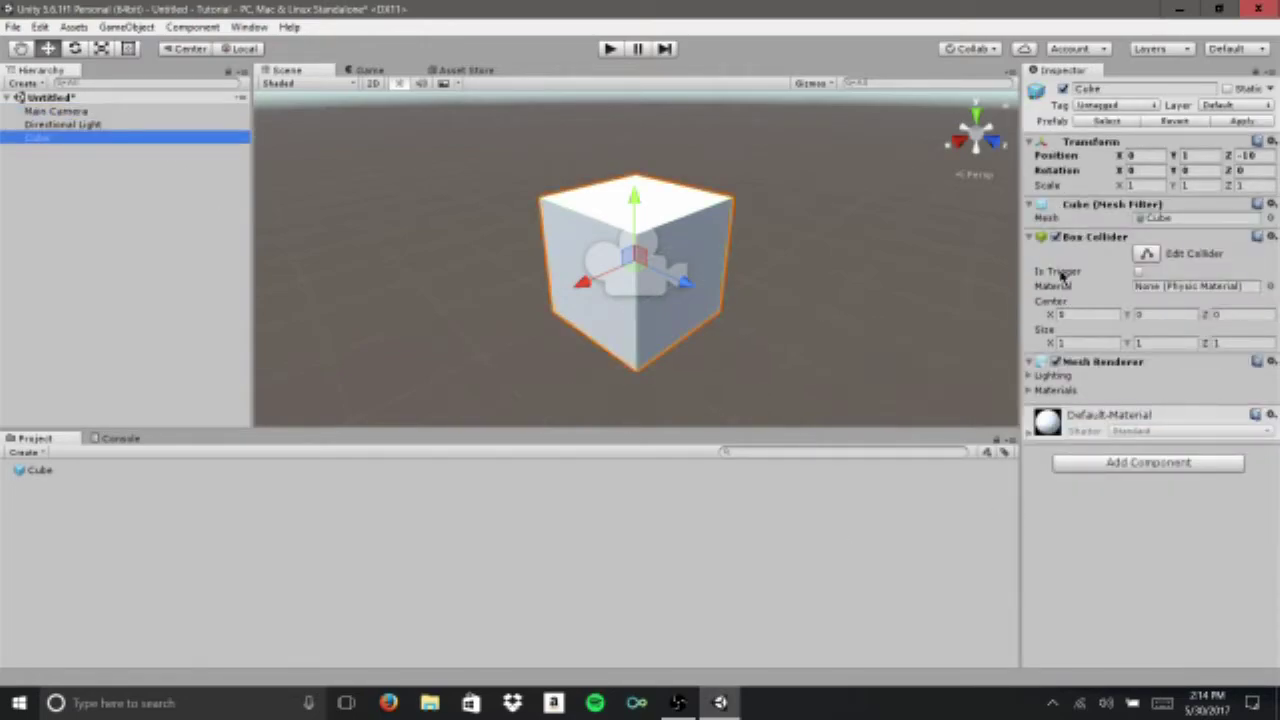
- Try a Y position of -1 on the Cube and set it back to 1
left_click(1140, 148)
left_click(1137, 148)
left_click(1132, 156)
key("Tab")
type("-1")
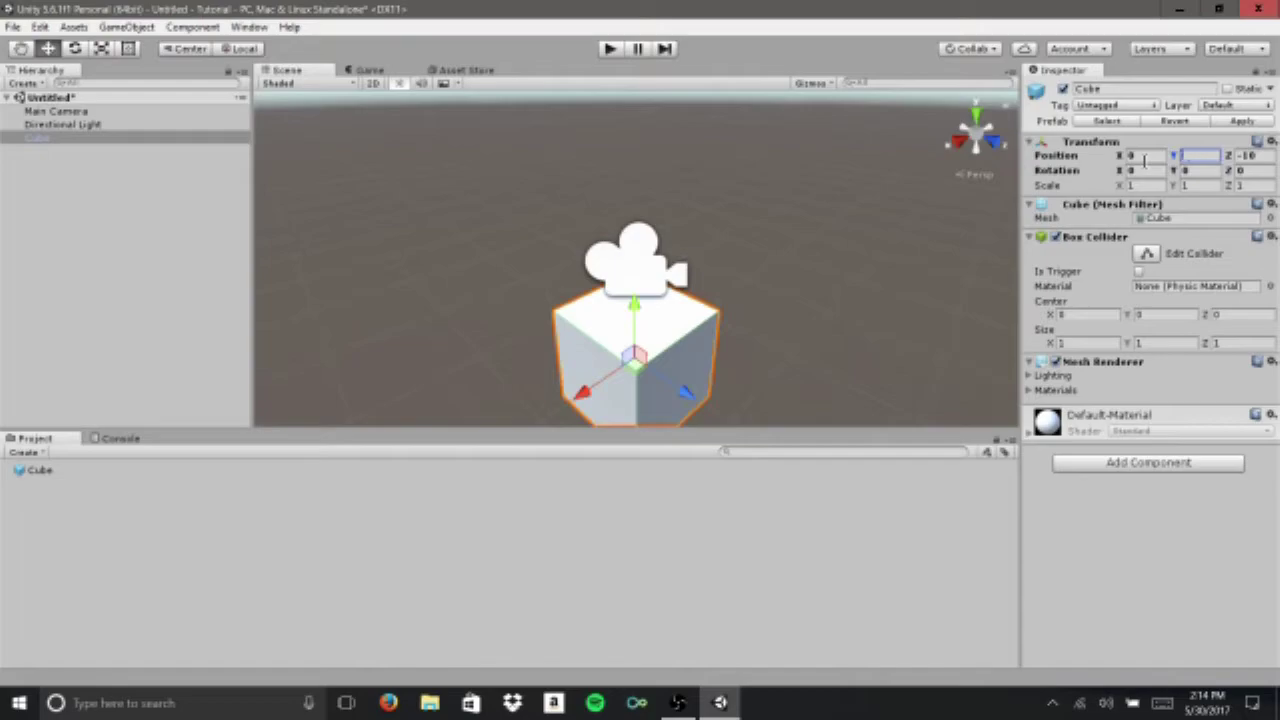
type("1")
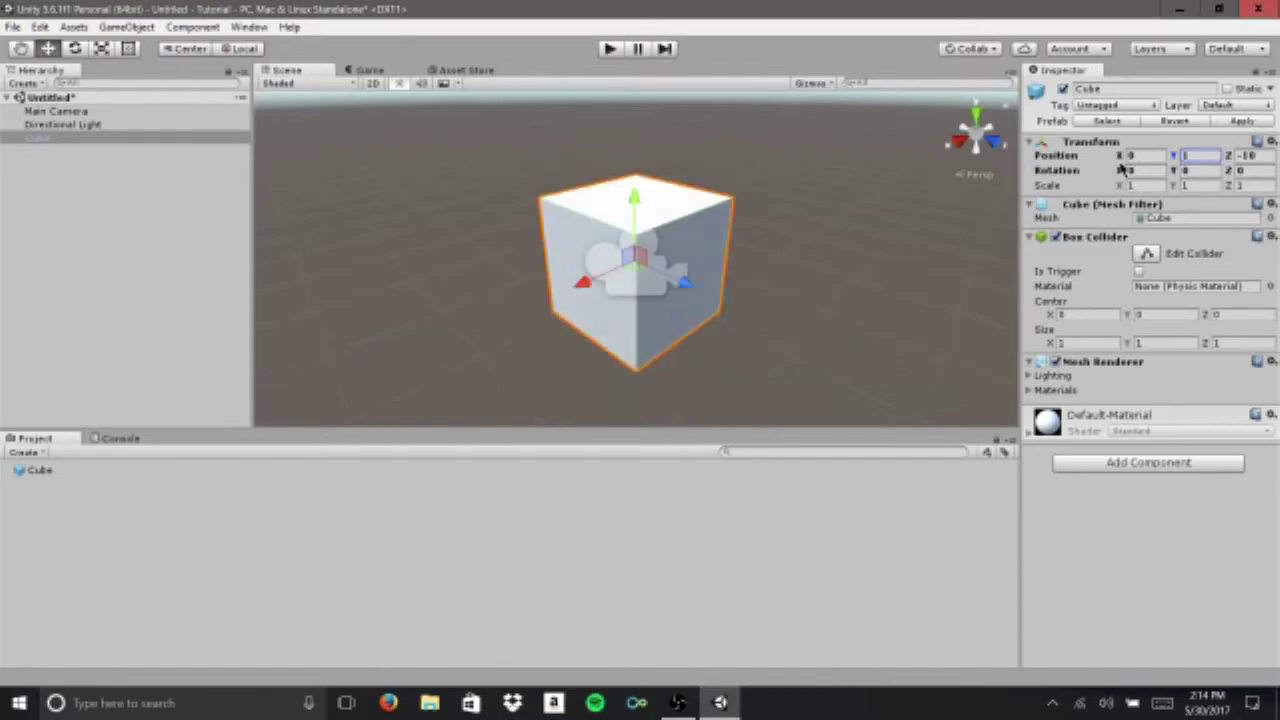
- View the scene in 2D and experiment with the Cube's position values, changing its Z position to -11.07
left_click(808, 310)
key("2")
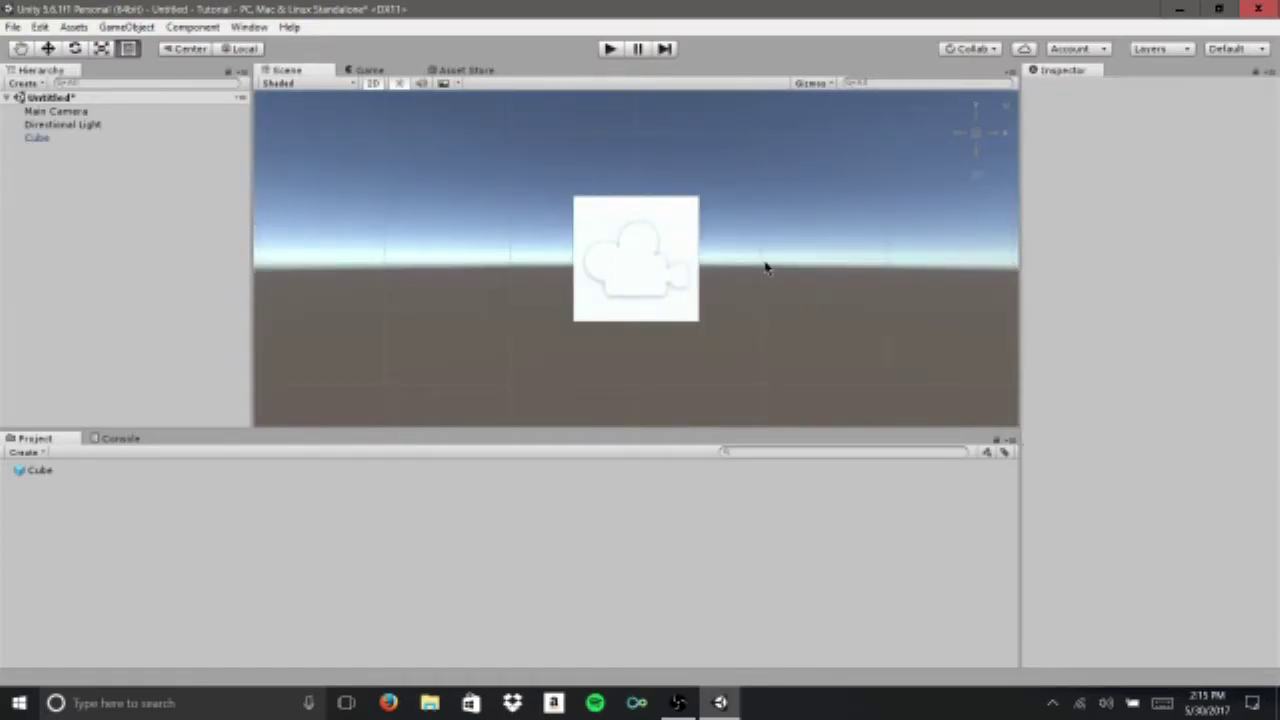
left_click(670, 226)
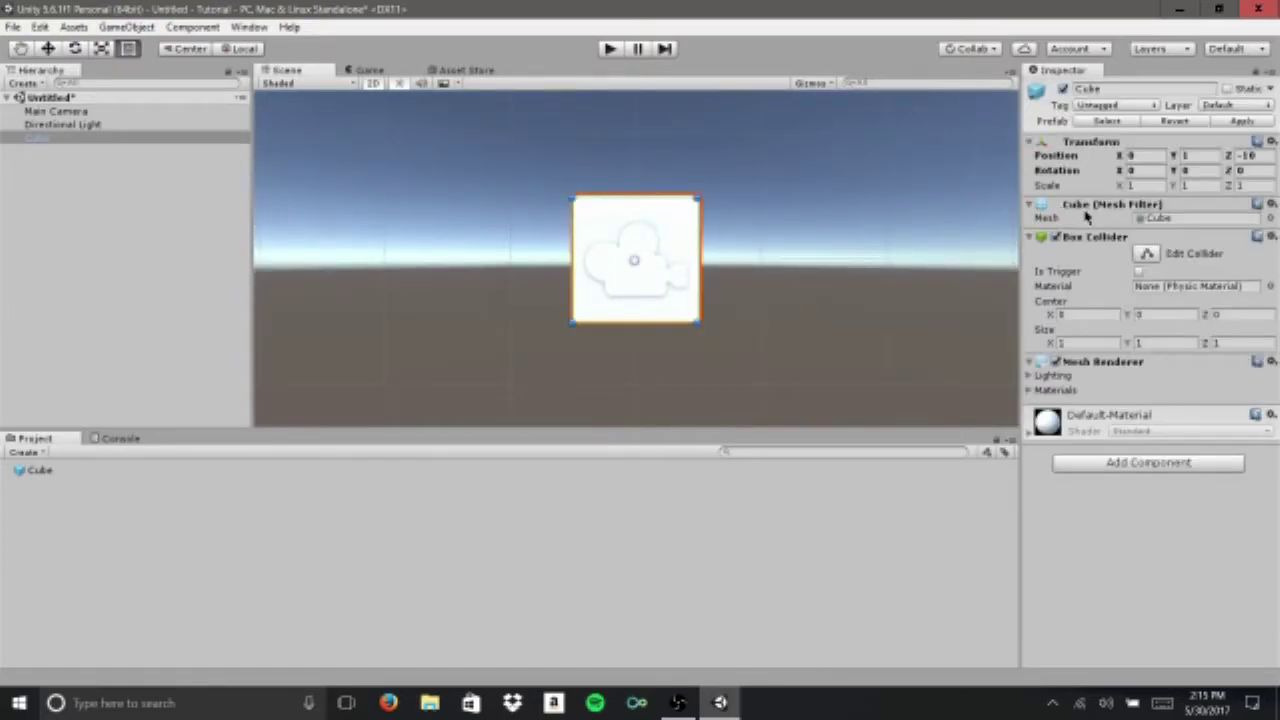
left_click_drag(1124, 160, 1100, 205)
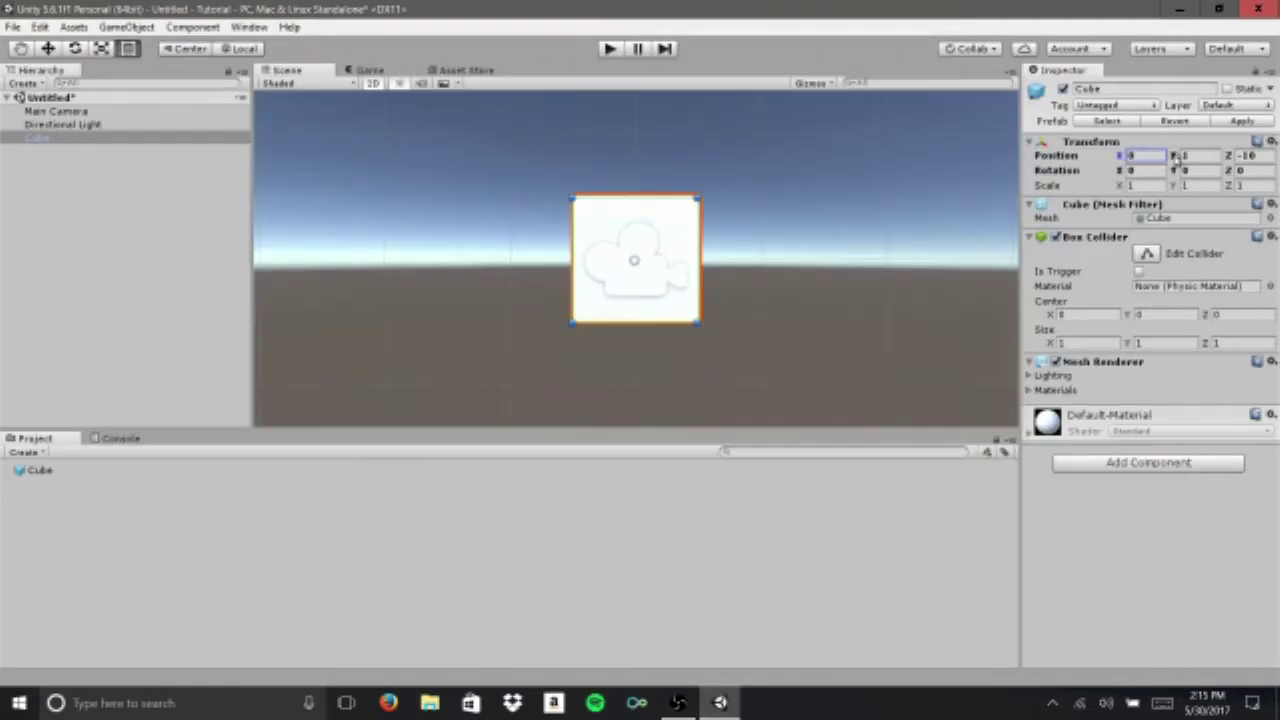
left_click_drag(1177, 157, 1197, 148)
key("ctrl+z")
left_click(1229, 157)
left_click_drag(1229, 157, 1015, 178)
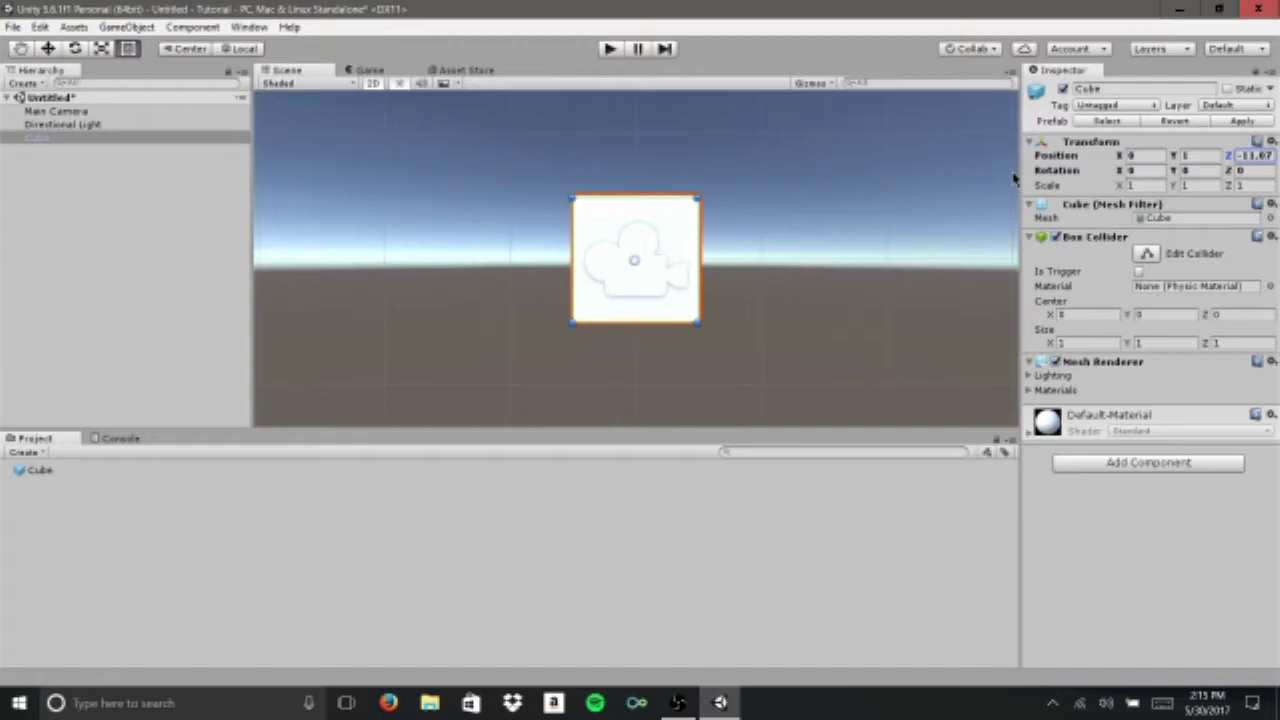
- Return the Scene view to 3D and set the Cube's Z position to -10
left_click(920, 220)
left_click(580, 232)
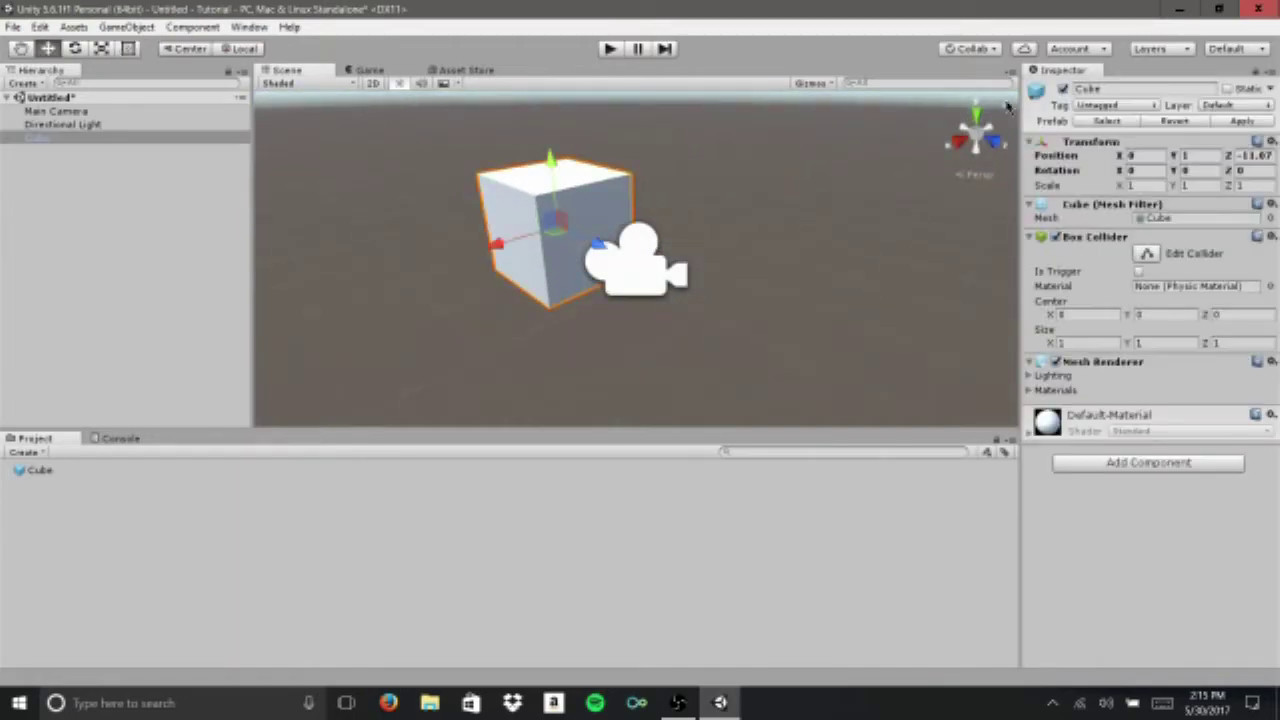
mouse_move(1229, 157)
left_mouse_down()
mouse_move(1272, 157)
mouse_move(37, 157)
mouse_move(1268, 165)
mouse_move(1240, 157)
left_mouse_up()
type("-10")
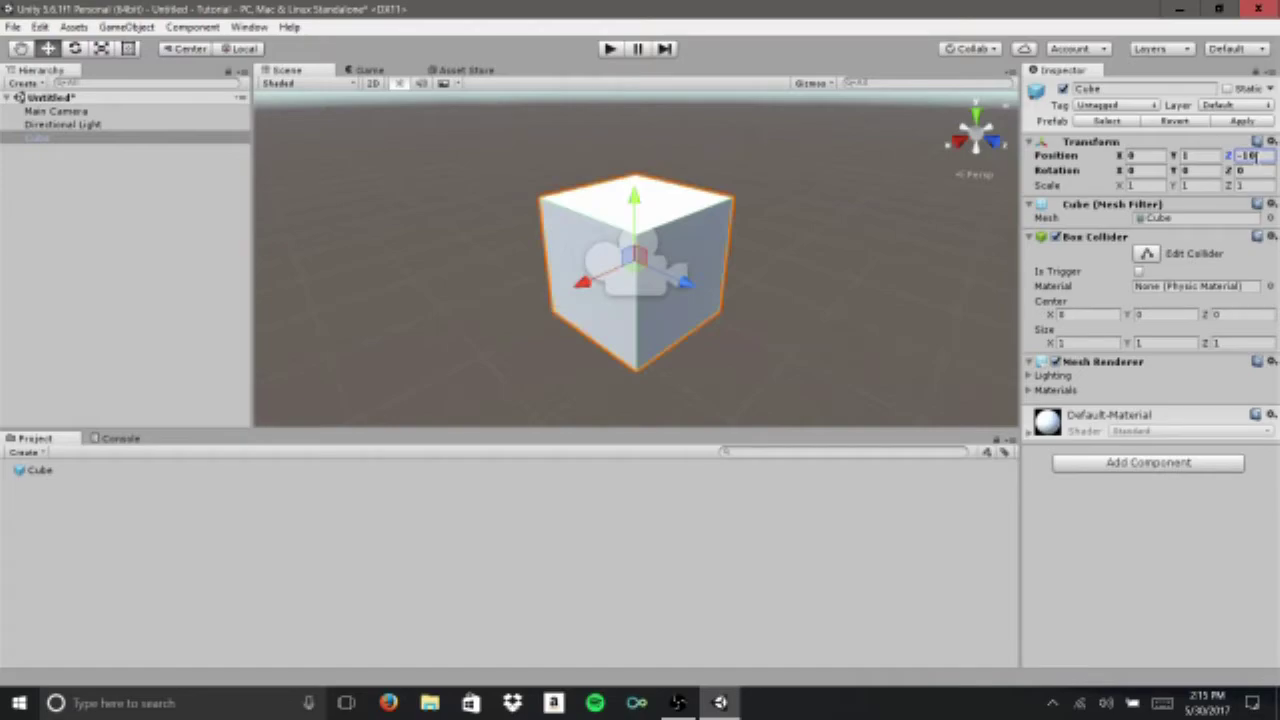
- Set the Cube's rotation to X 45, Y 15 and Z 10
left_click(1142, 170)
type("45")
key("Tab")
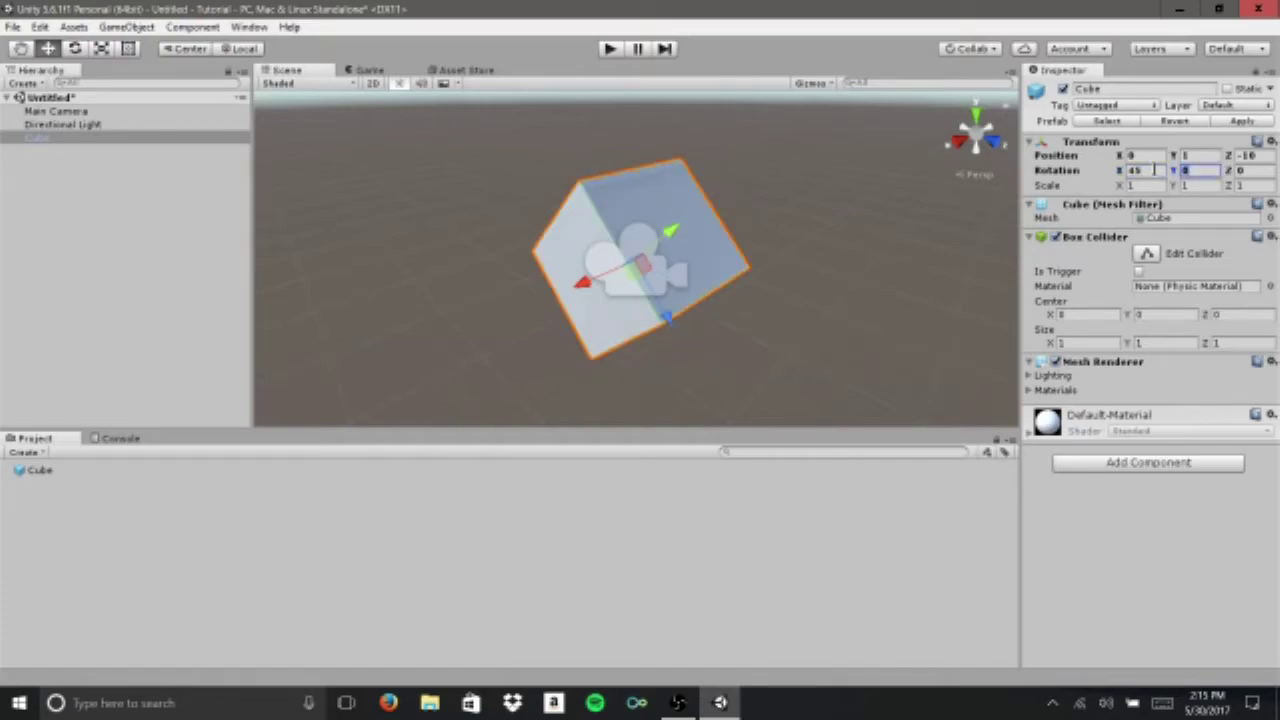
type("15")
key("Tab")
type("90")
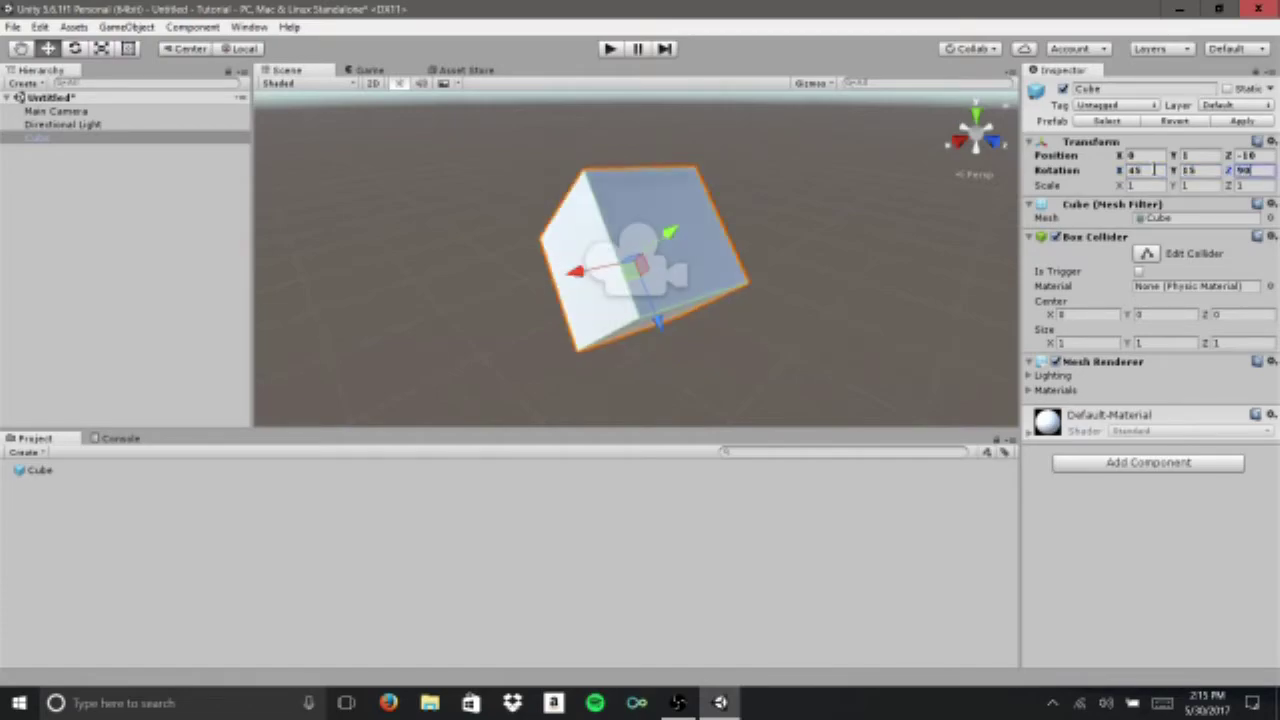
key("BackSpace")
key("BackSpace")
type("10")
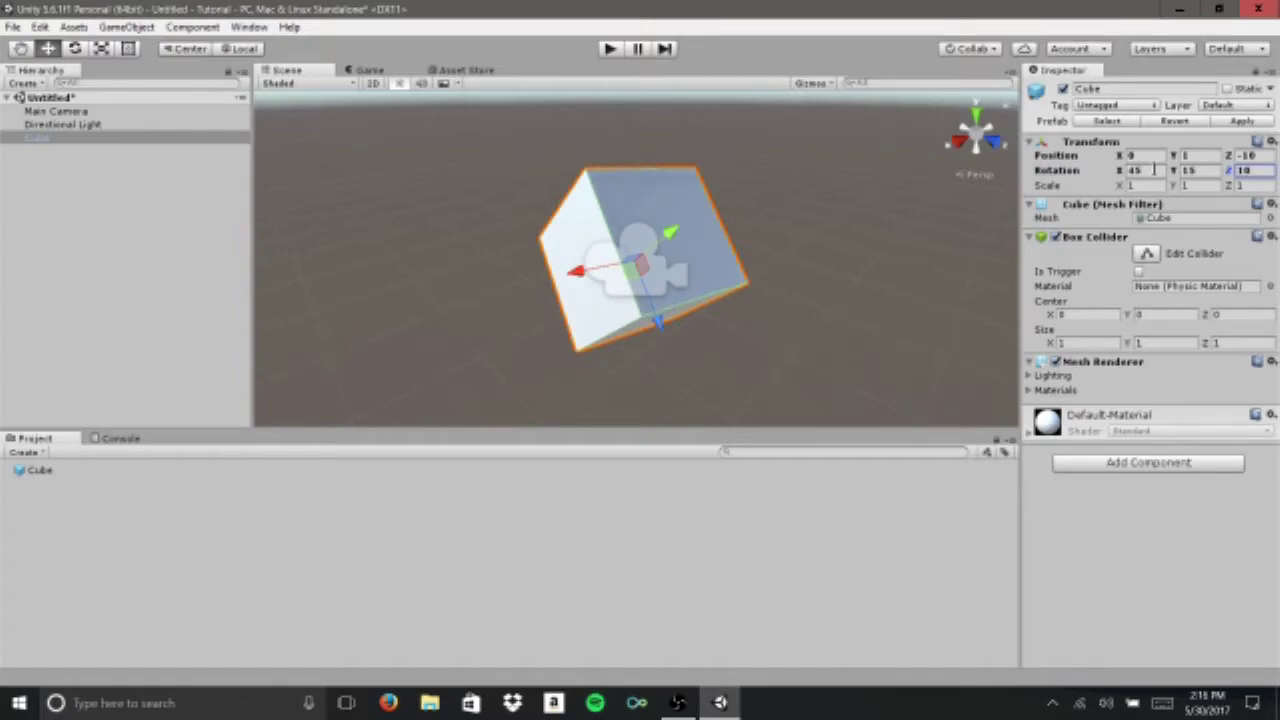
left_click(1200, 156)
- Try the Sphere mesh and other meshes in the Cube's Mesh Filter, finishing with None
left_click(1270, 220)
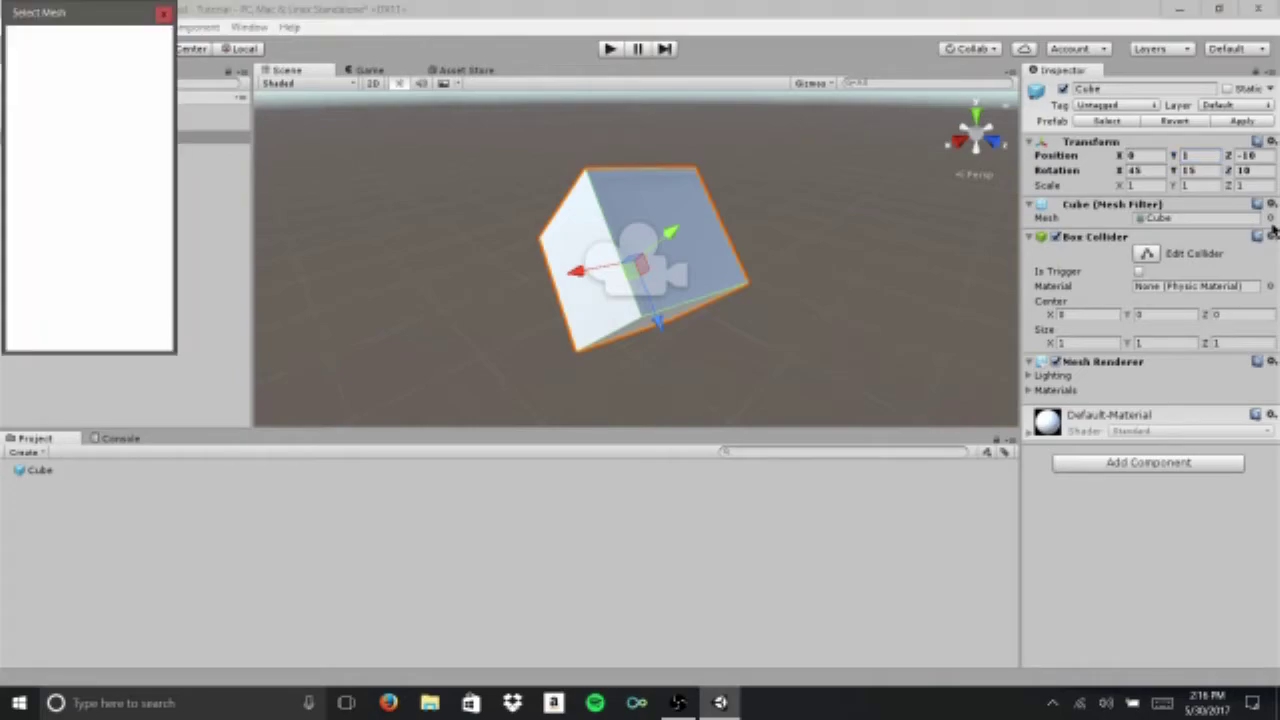
left_click(117, 282)
scroll(130, 255, "down", 2)
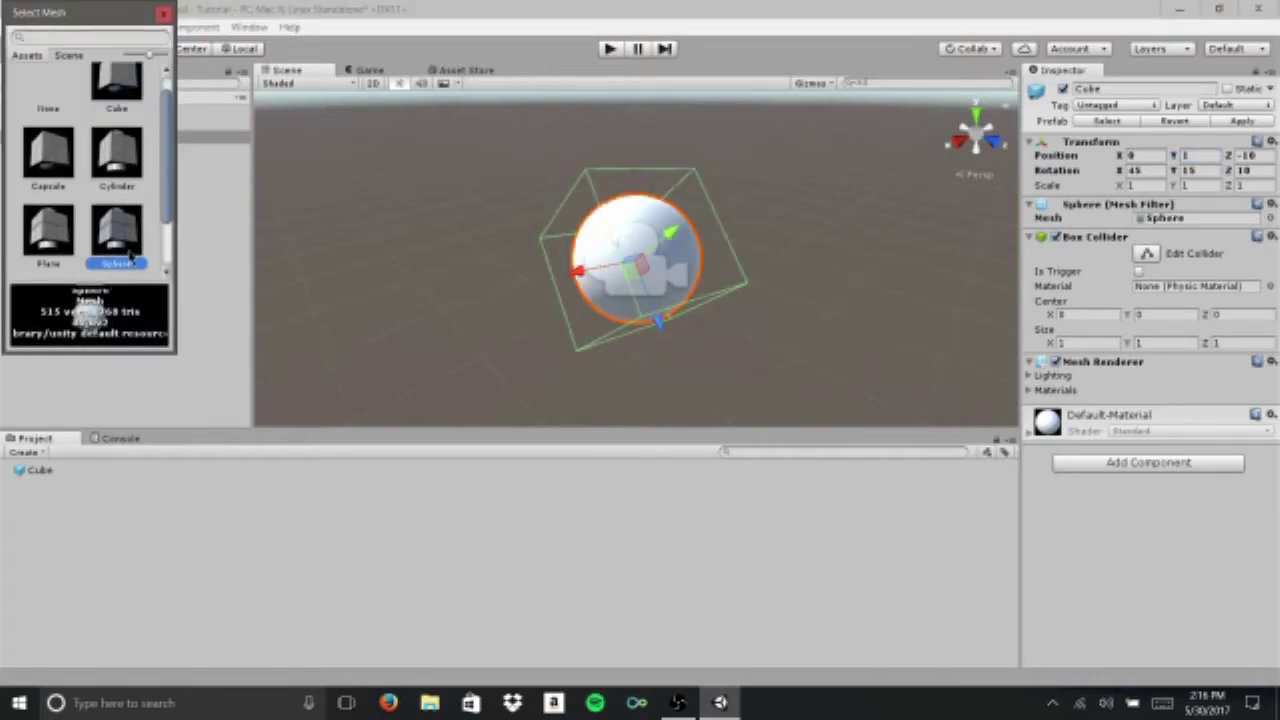
key("Right")
key("Up")
key("Up")
key("Up")
key("Down")
key("Up")
key("Return")
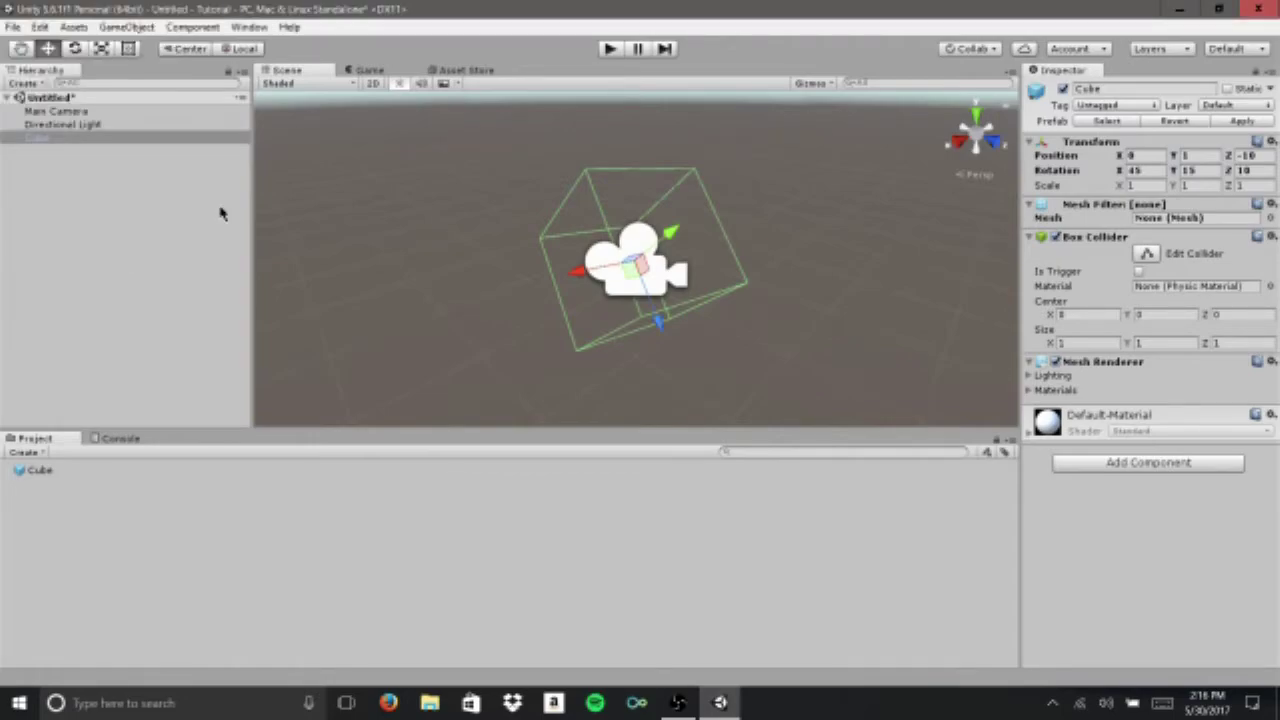
- Assign the Cube mesh to the Mesh Filter
left_click(1270, 218)
type("l")
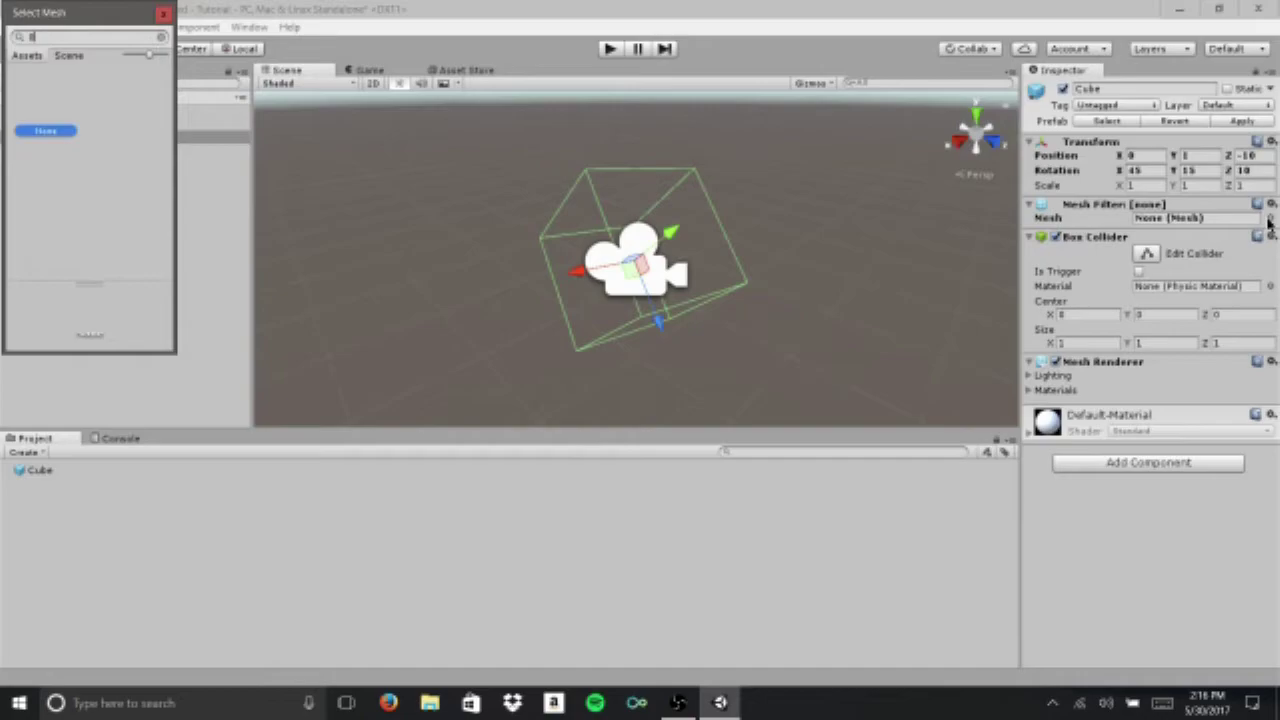
key("BackSpace")
key("Right")
key("Return")
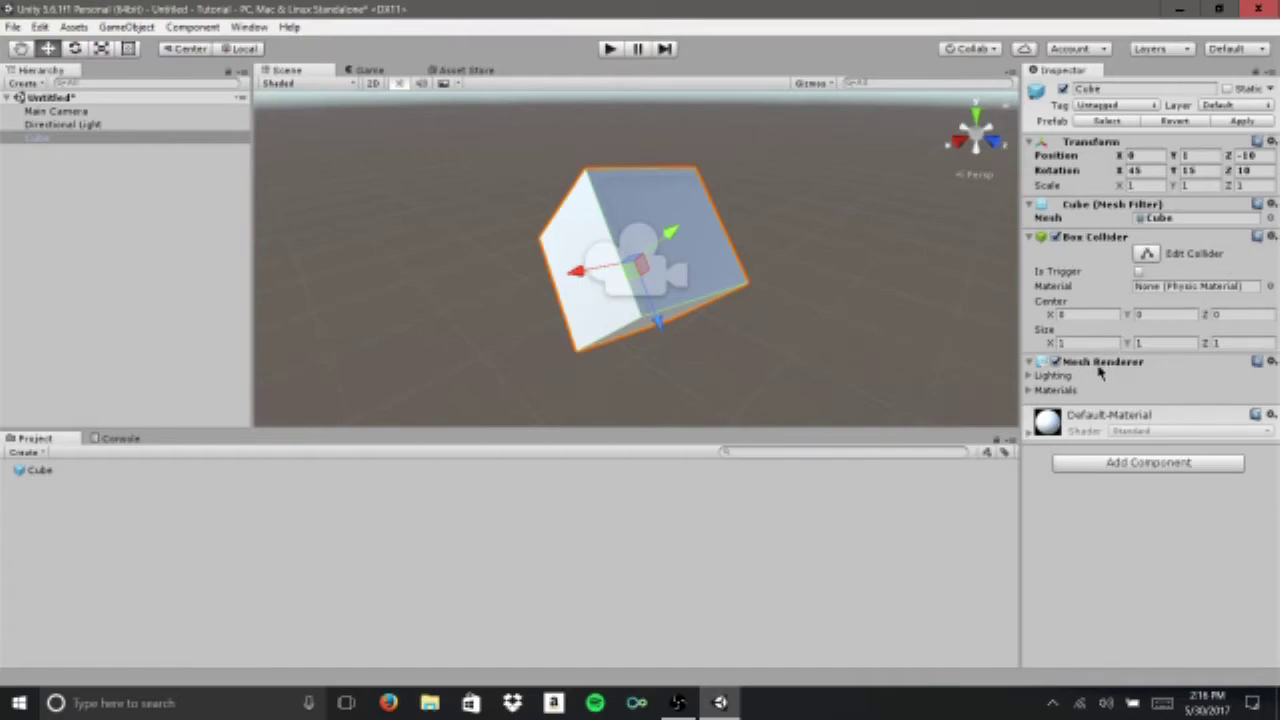
- Look into the Mesh Renderer's Materials, view the scene through the Game view, and return to the Scene view
left_click(1056, 395)
left_click(1056, 393)
left_click(369, 70)
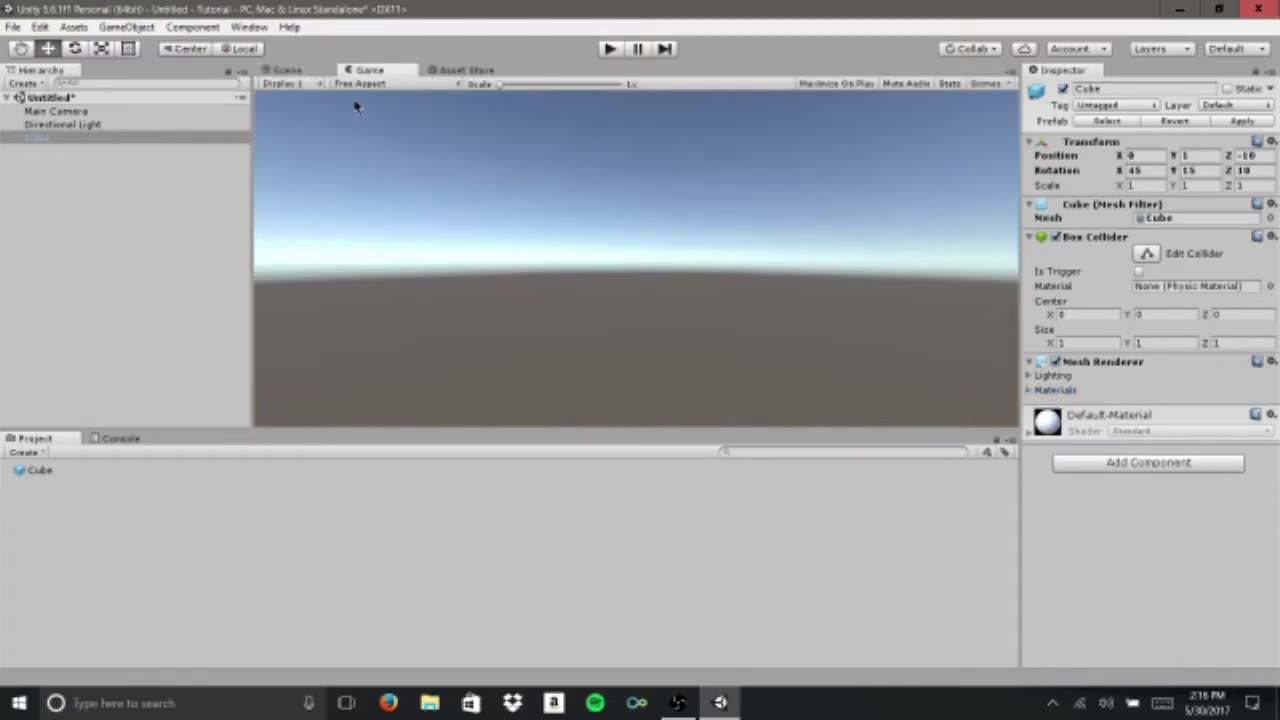
left_click(290, 70)
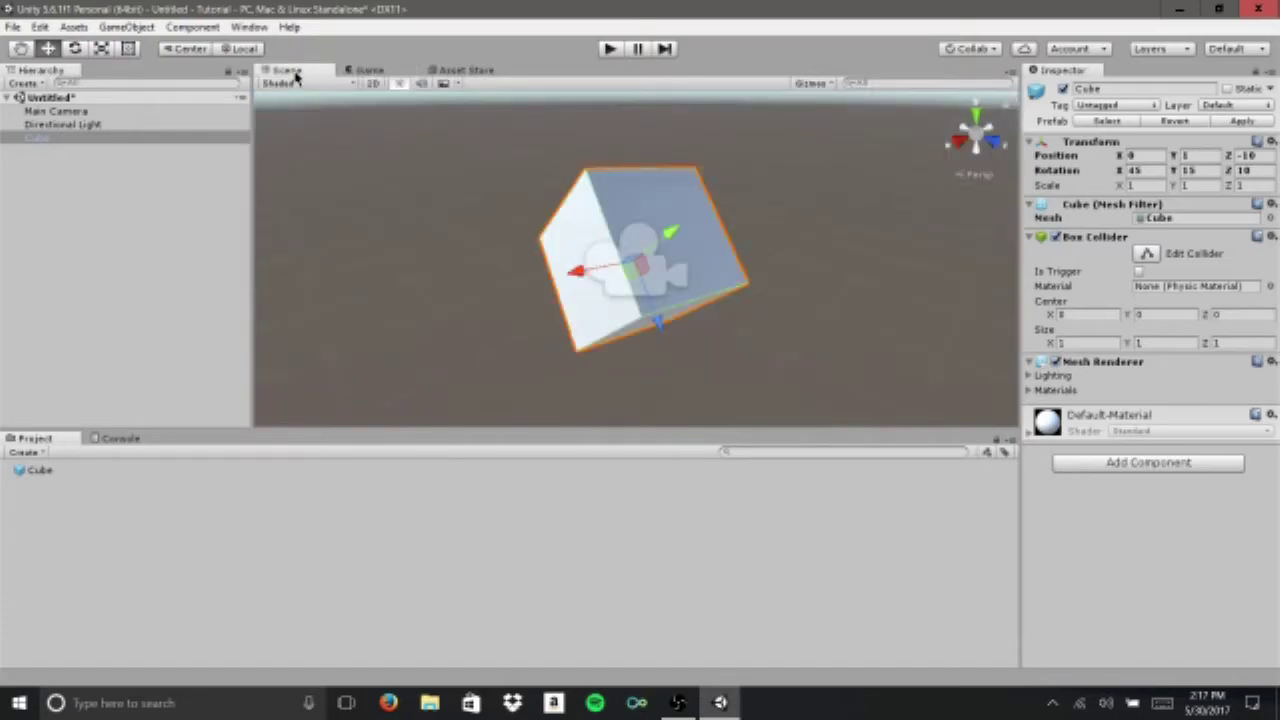
- Move the Main Camera back from the Cube along the Z axis to about -12.65
left_click(98, 112)
left_click(595, 265)
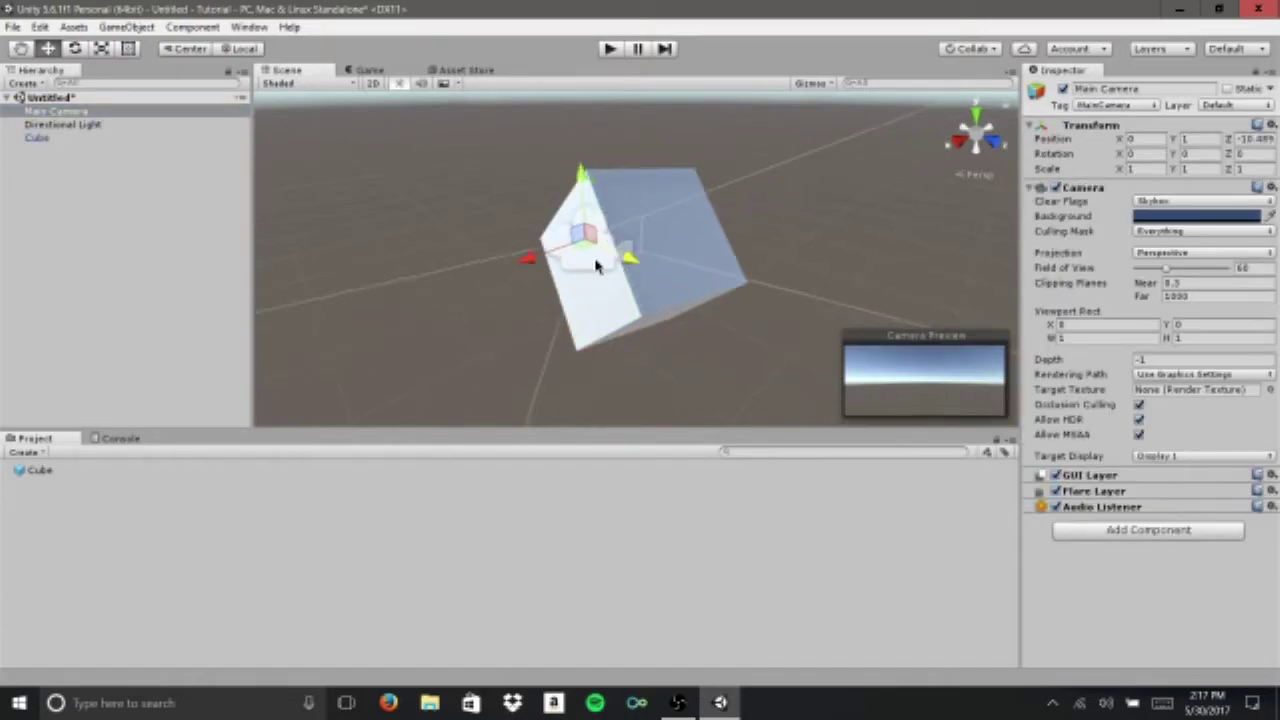
left_click_drag(595, 265, 500, 225)
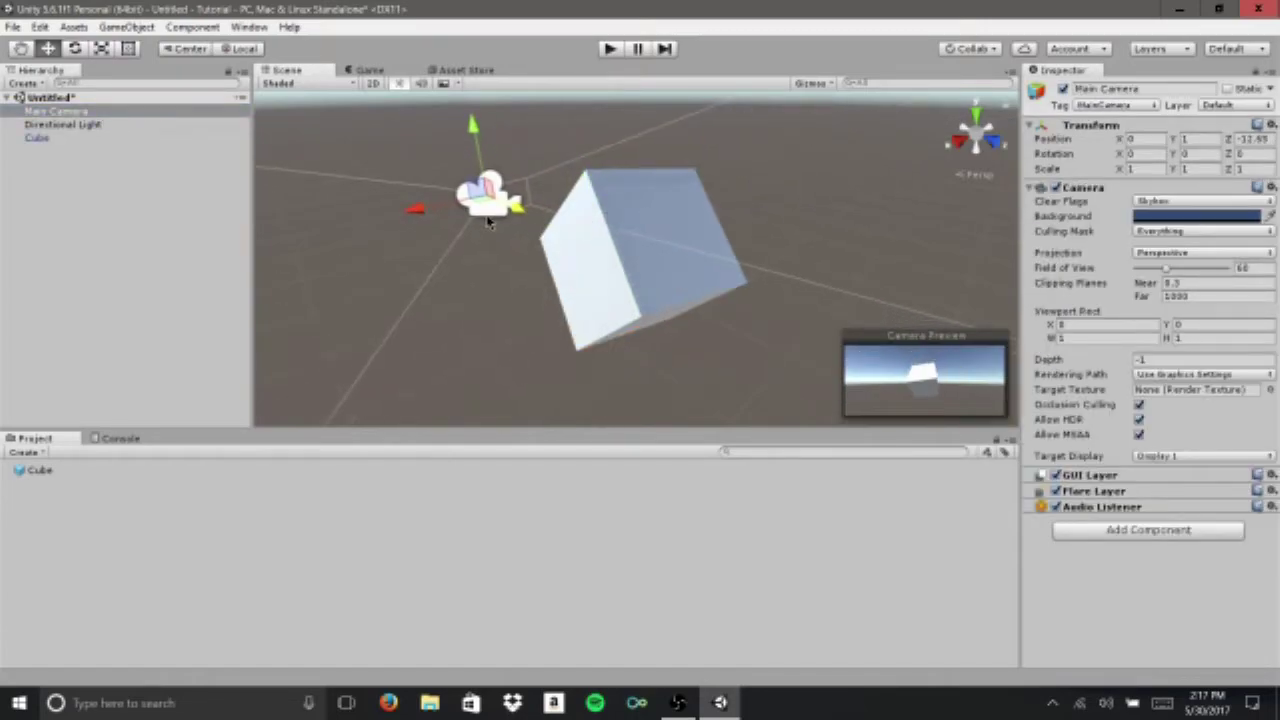
- Check the camera's framing of the Cube in the Game view and run the scene in play mode
left_click(368, 71)
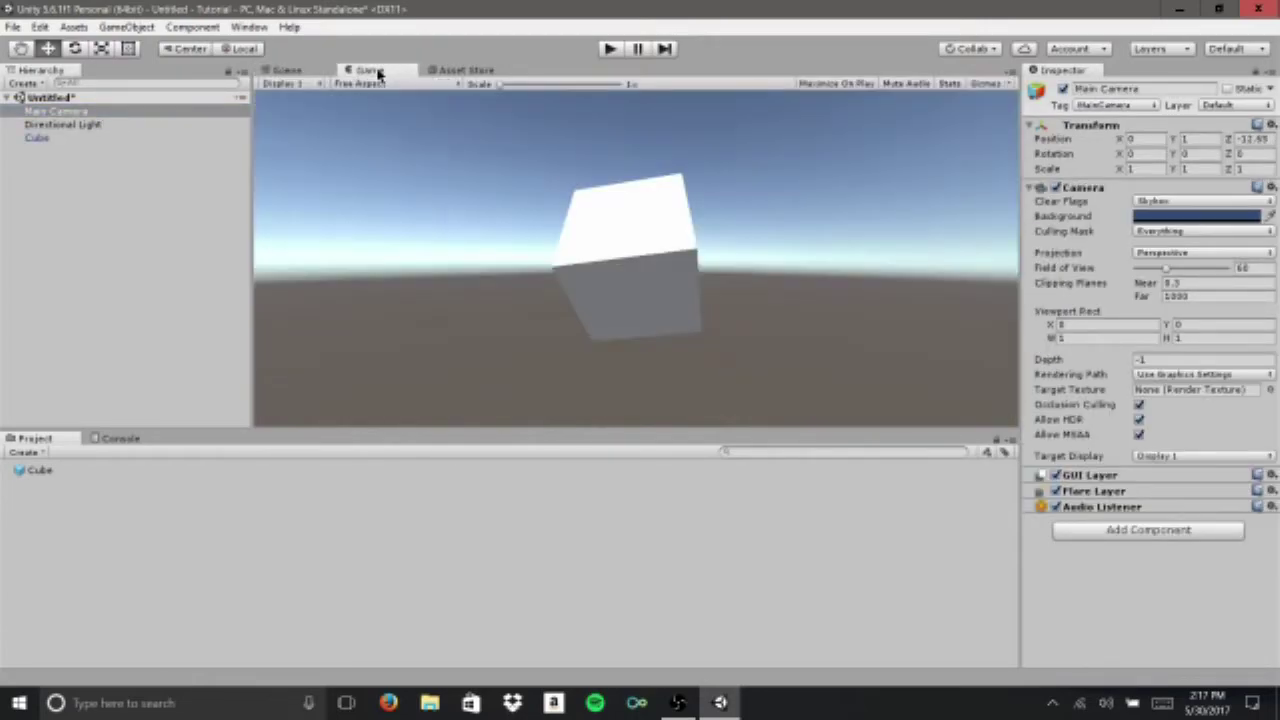
left_click(287, 70)
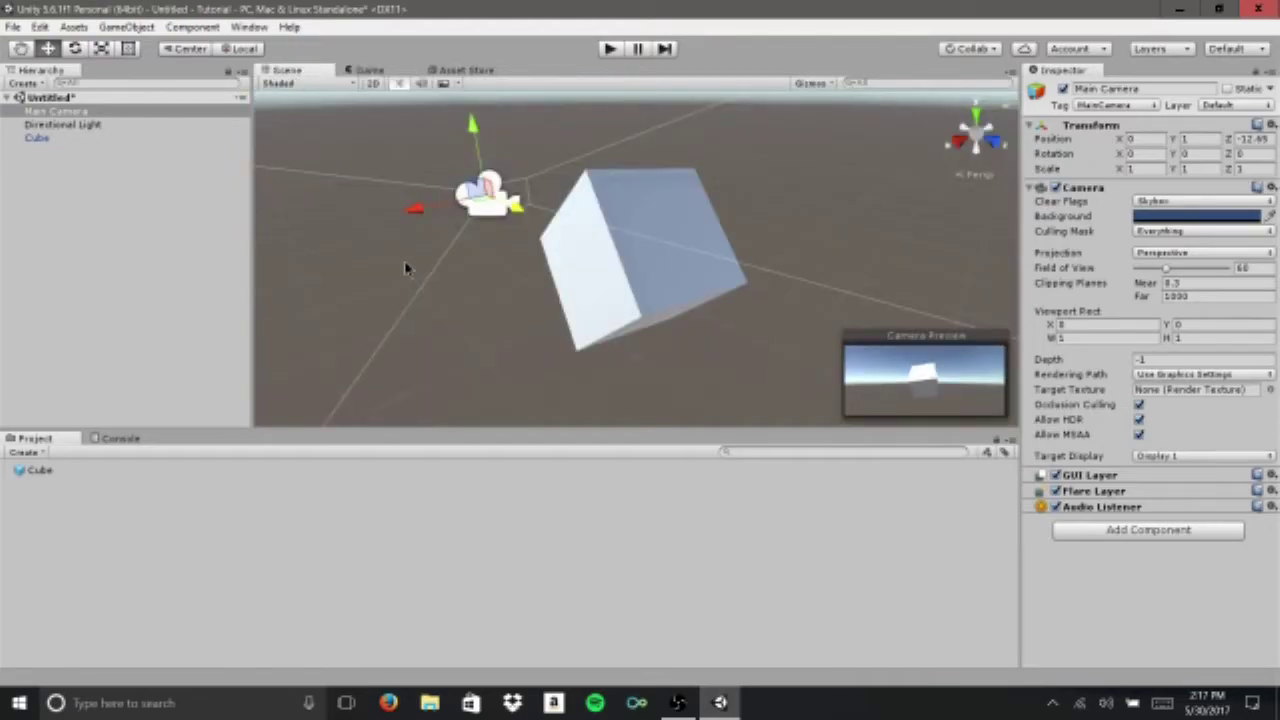
key("ctrl+p")
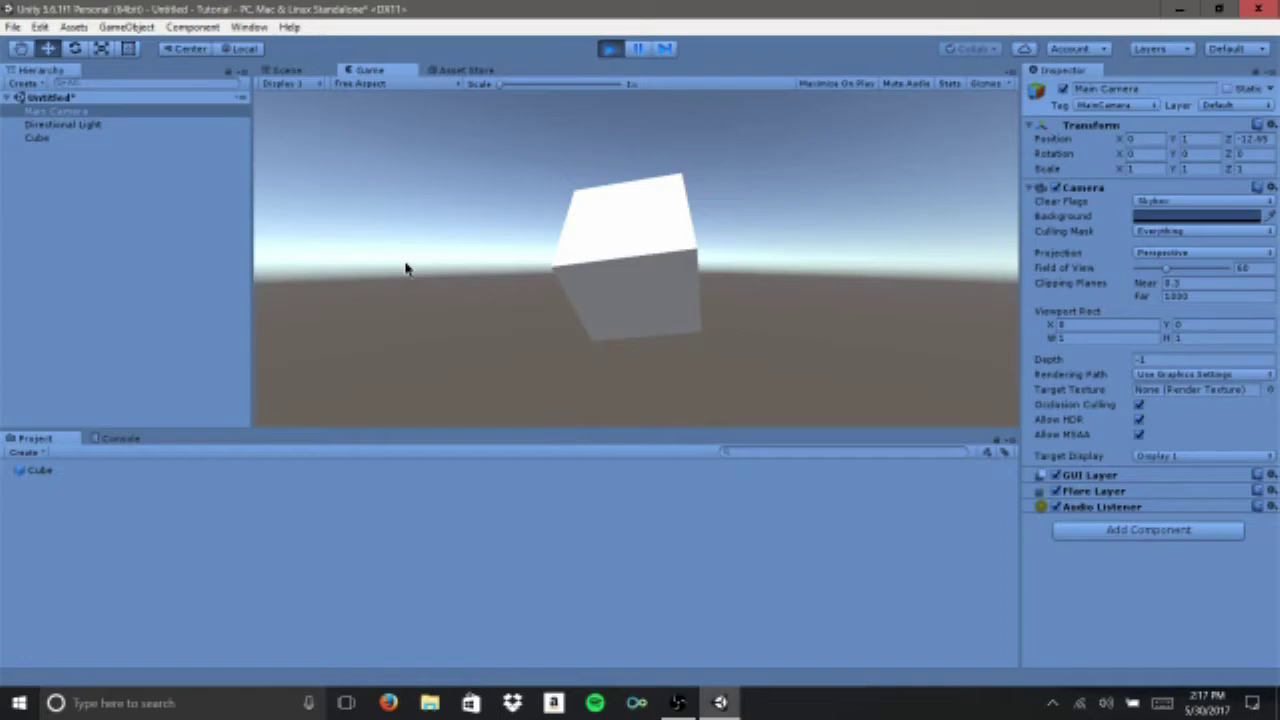
- Restart play mode, move the Cube along its X axis to about 3.73 in the Scene view, and stop playing
key("ctrl+p")
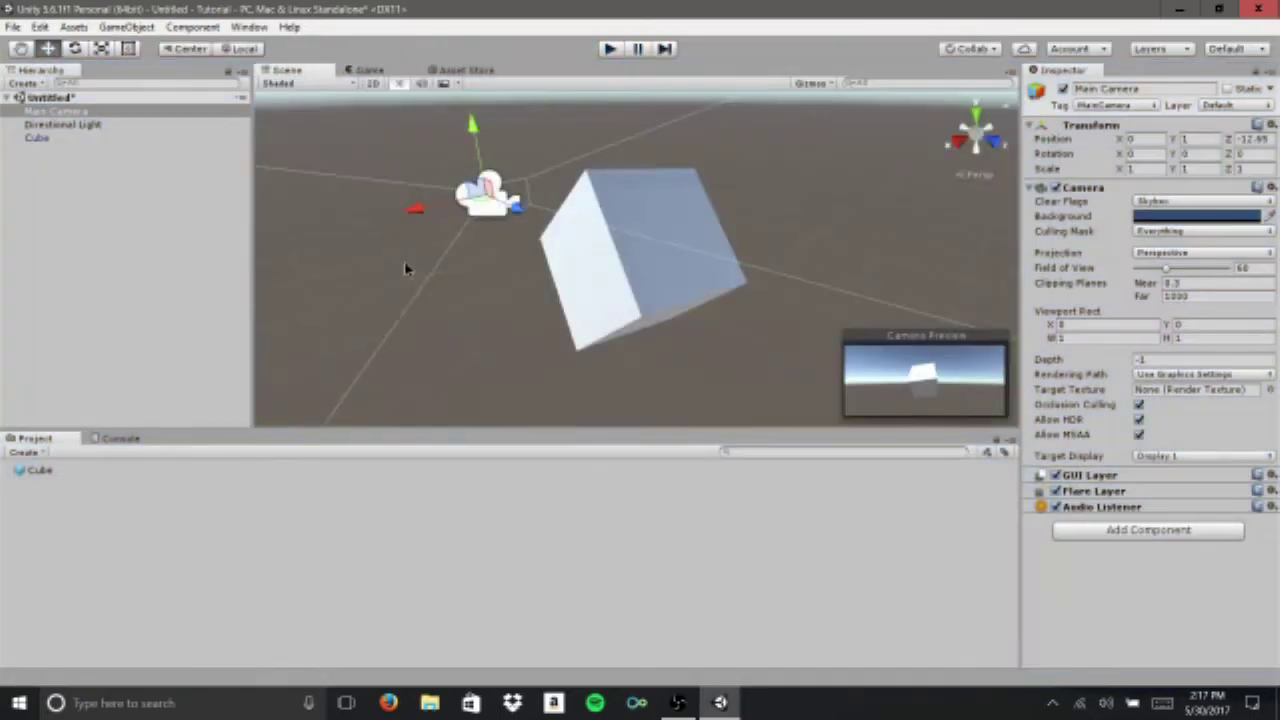
left_click(611, 49)
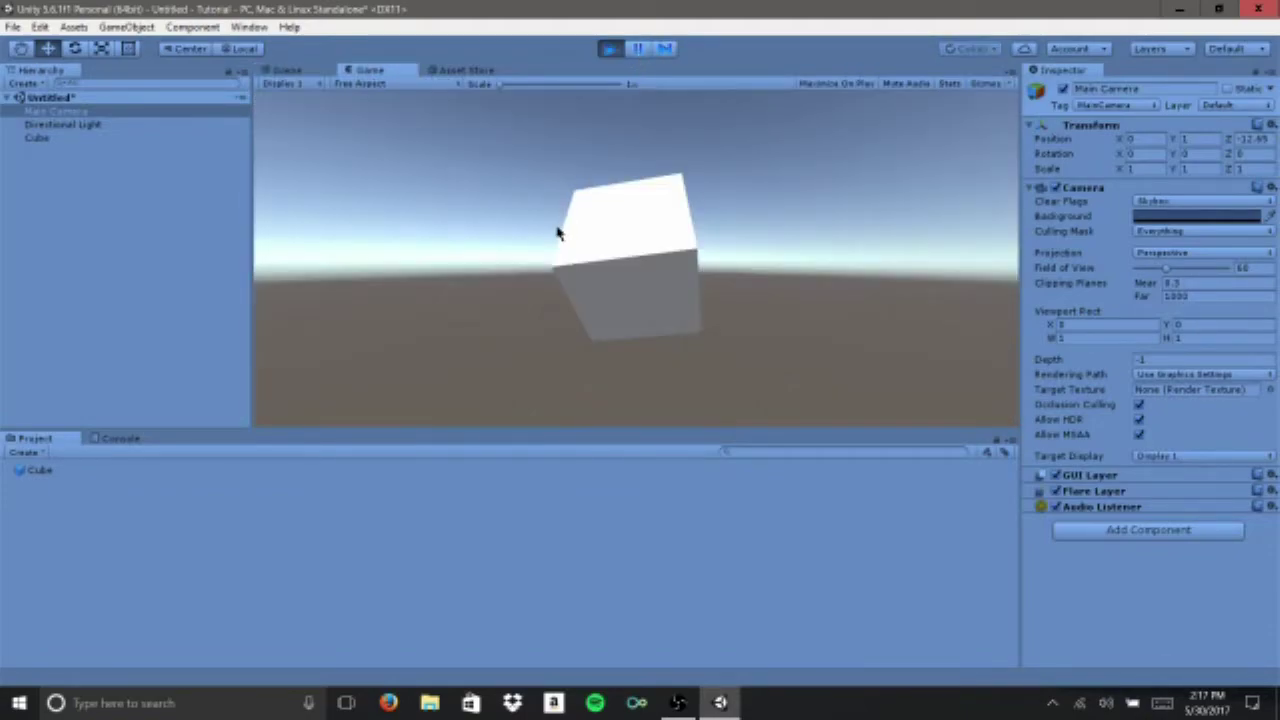
key("ctrl+1")
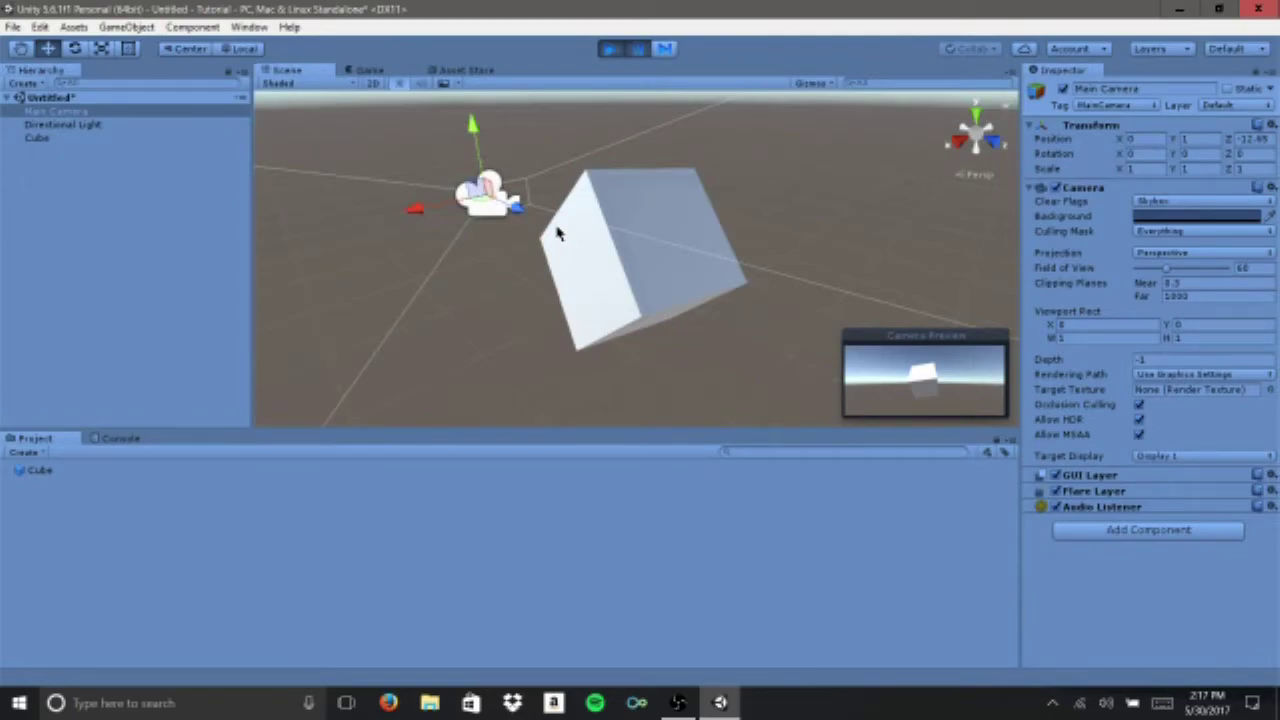
left_click(632, 268)
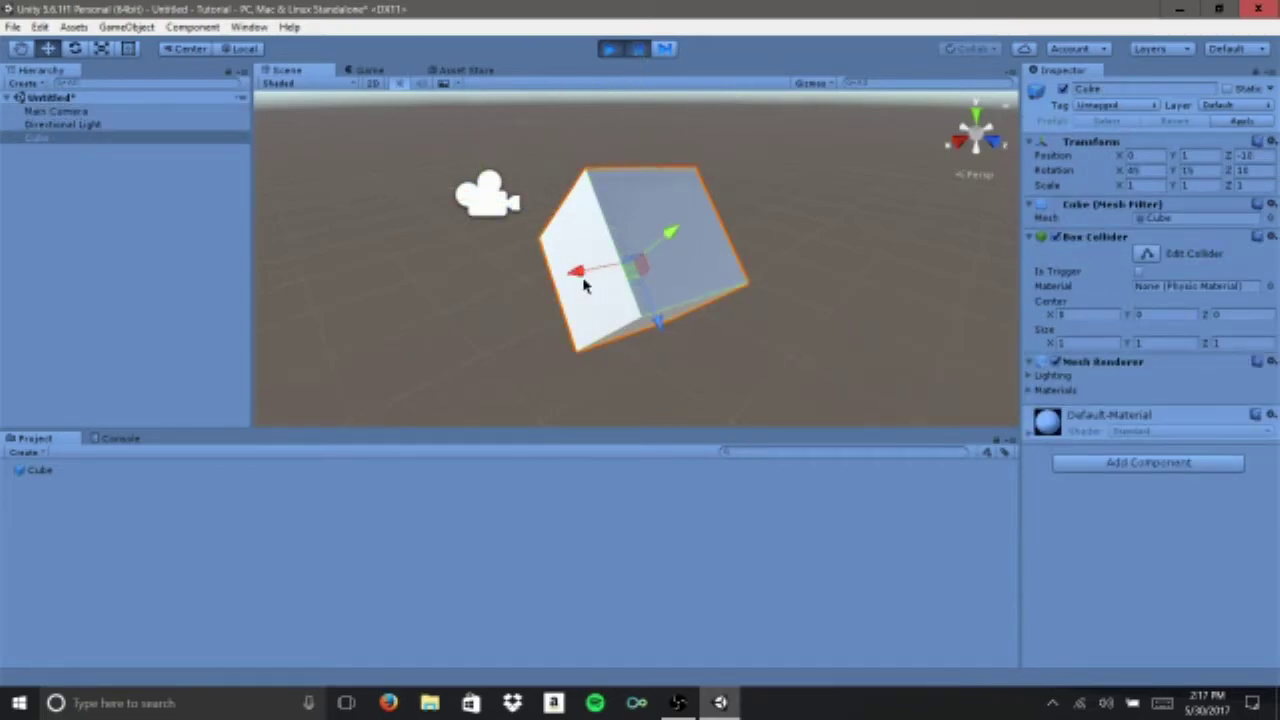
left_click_drag(588, 279, 278, 318)
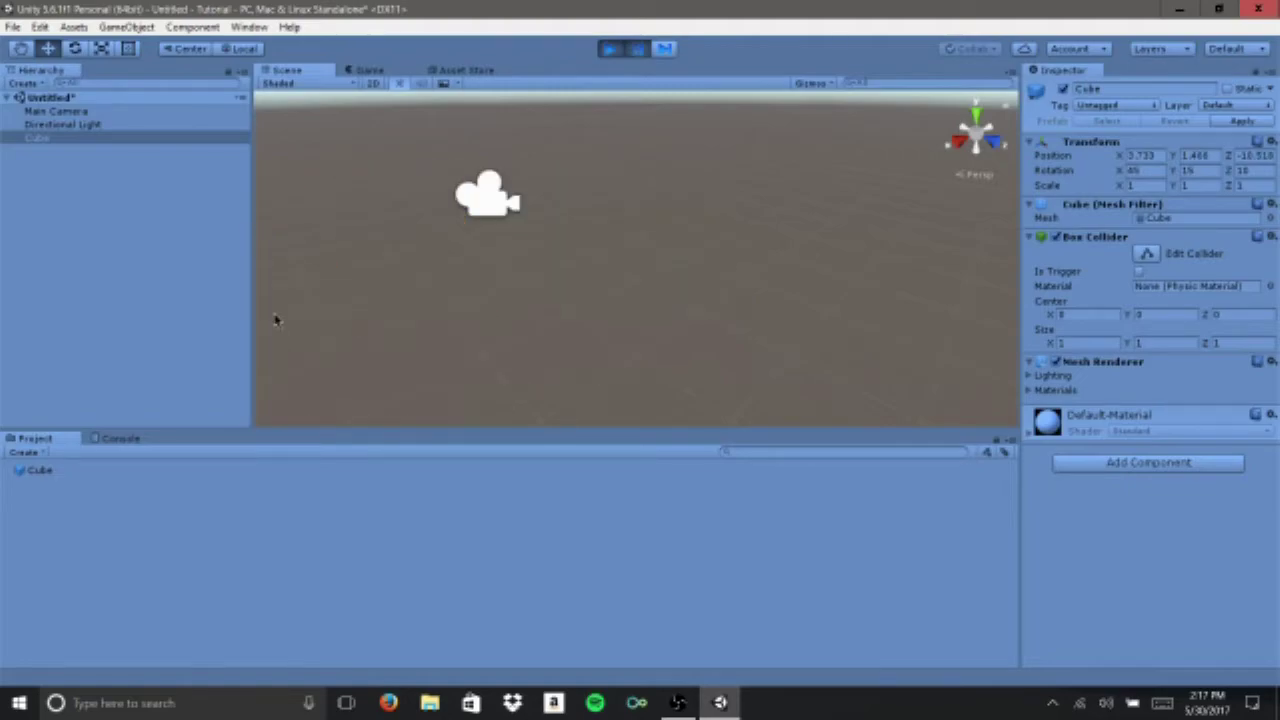
left_click(612, 50)
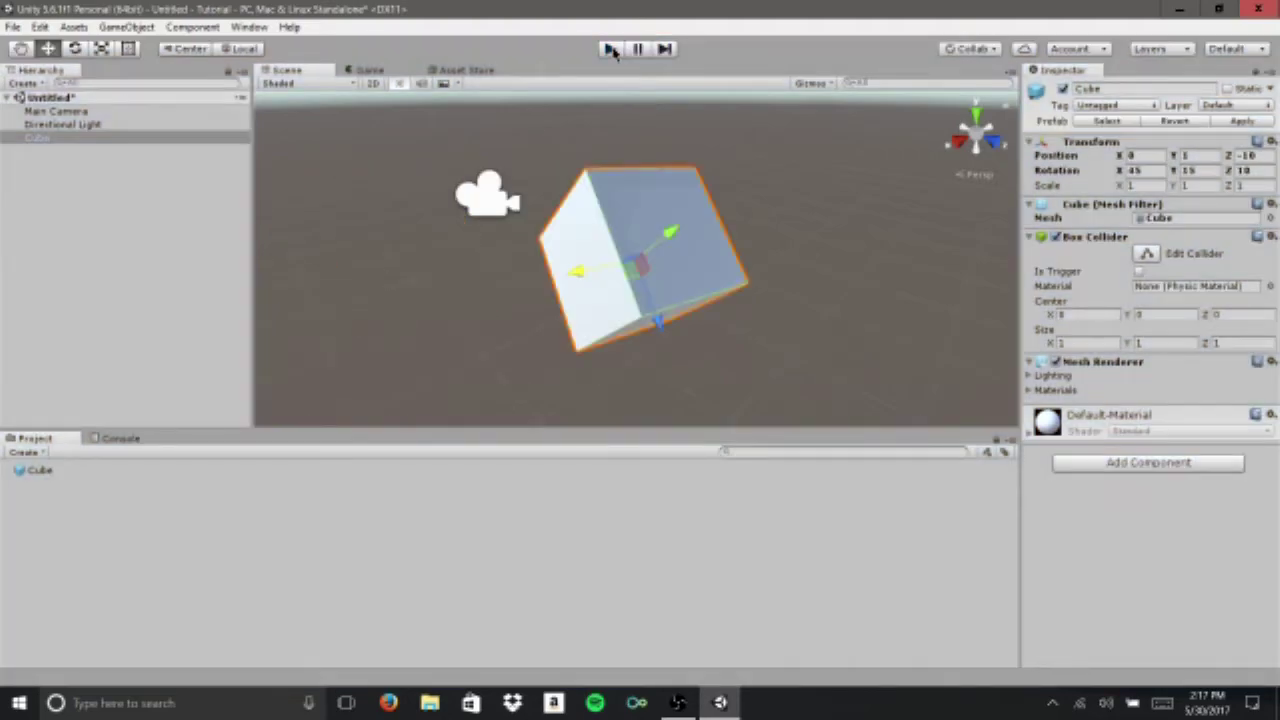
- Run the scene again, move the Cube to about X -3.66, check it in the Game view, move it back and stop playing
left_click(612, 50)
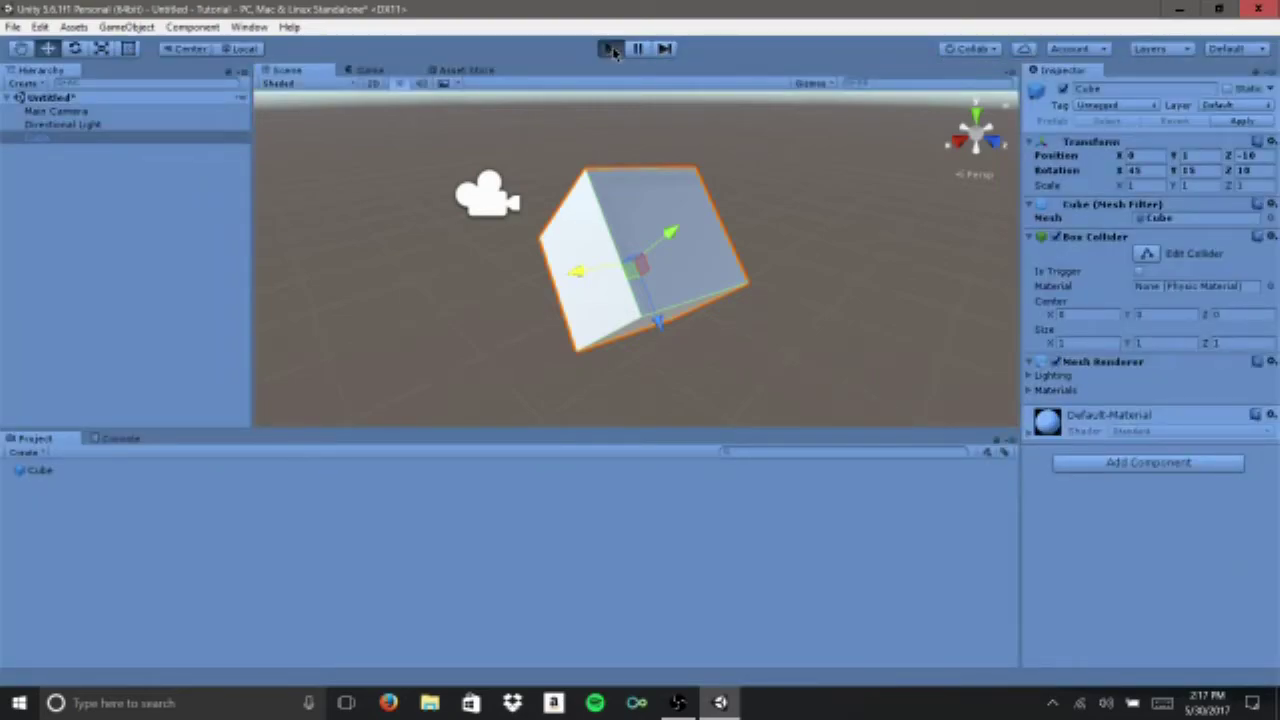
left_click(637, 48)
key("ctrl+1")
left_click_drag(584, 273, 787, 242)
key("ctrl+2")
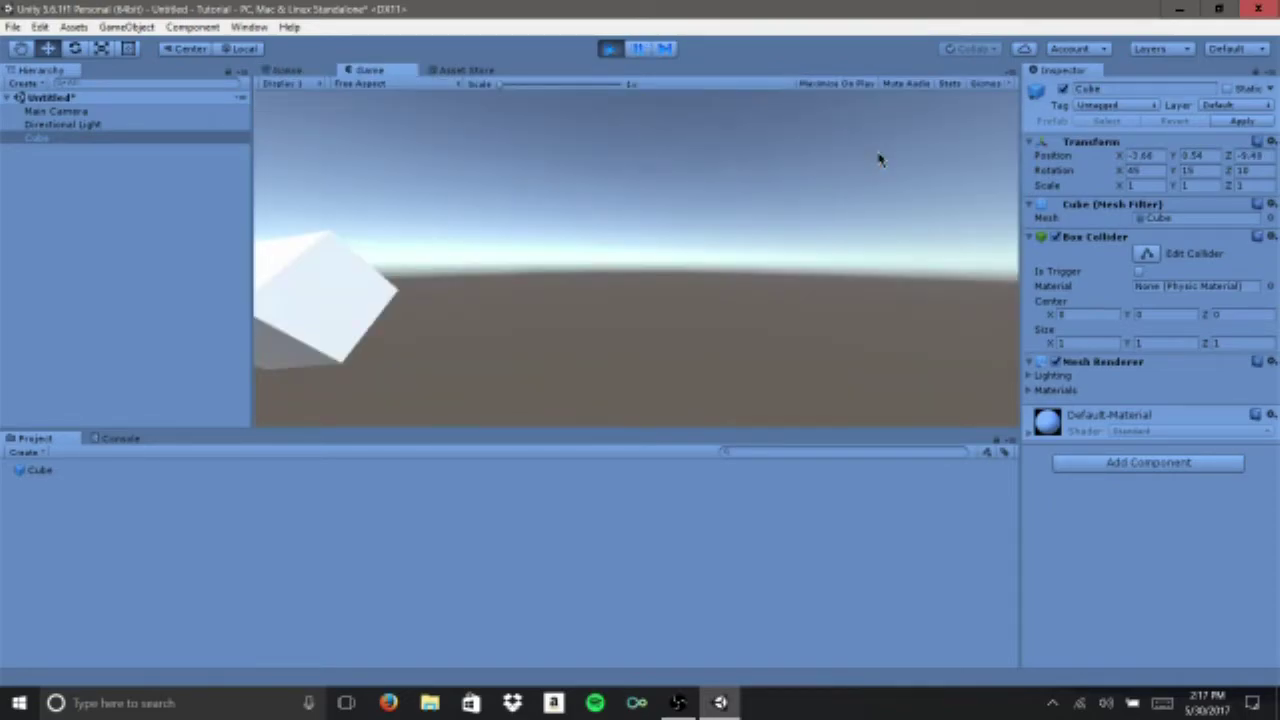
key("ctrl+1")
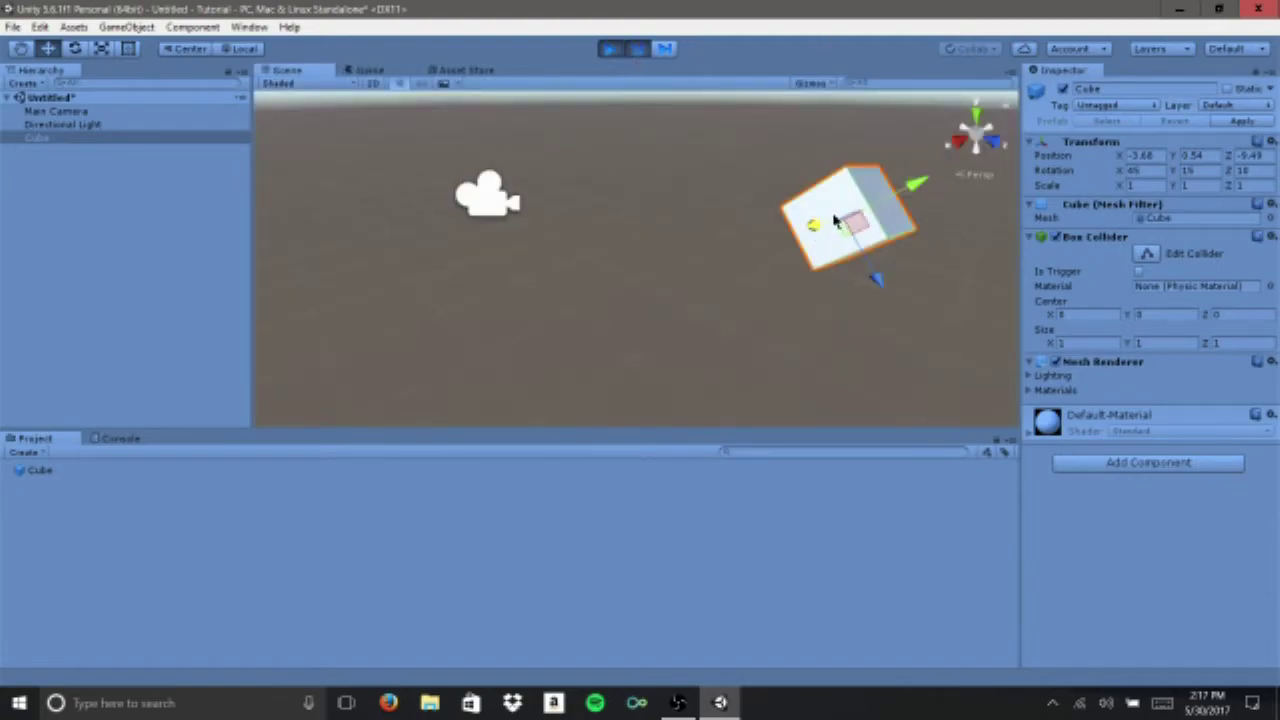
left_click_drag(837, 229, 690, 273)
key("ctrl+p")
key("ctrl+p")
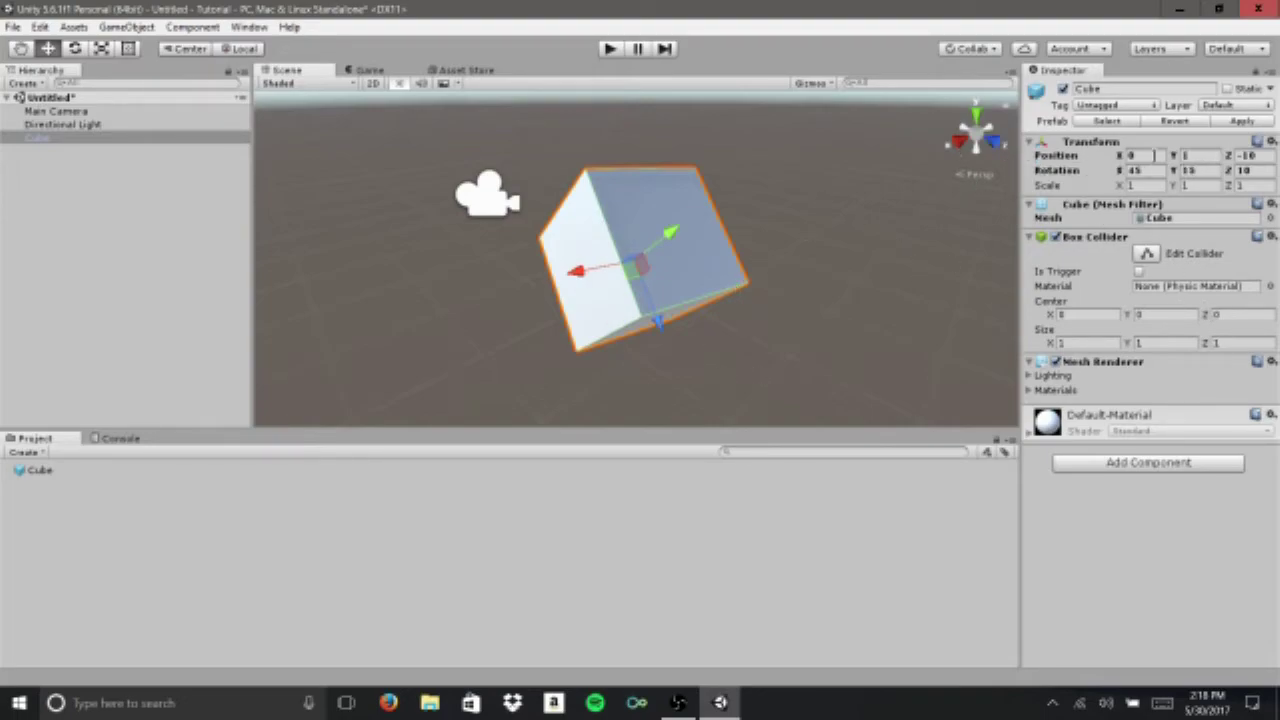
- Set the Cube's position and rotation to 0 on all three axes
left_click(1156, 160)
type("0")
key("Tab")
type("0")
key("Tab")
type("0")
key("Tab")
key("Tab")
type("0")
key("Tab")
type("0")
key("Tab")
type("0")
- Set the Cube's Y position to 5 and frame it in the Scene view
key("shift+Tab")
key("shift+Tab")
key("shift+Tab")
key("Tab")
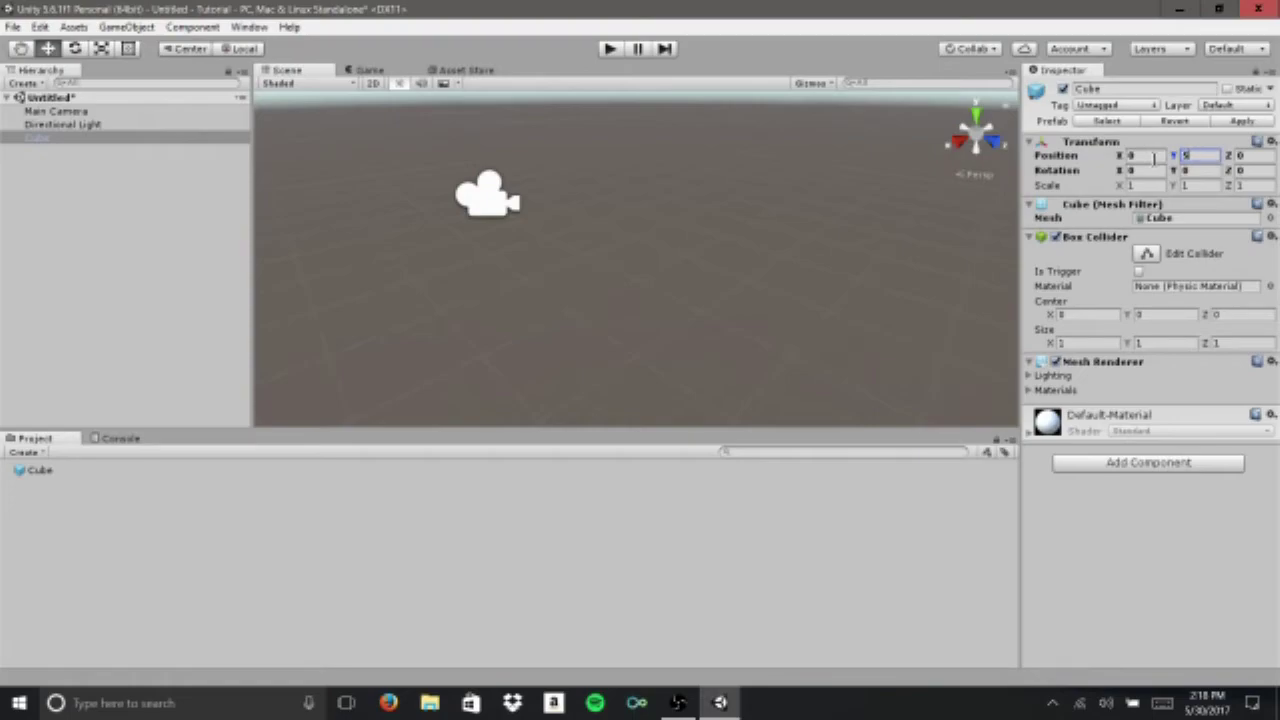
key("f")
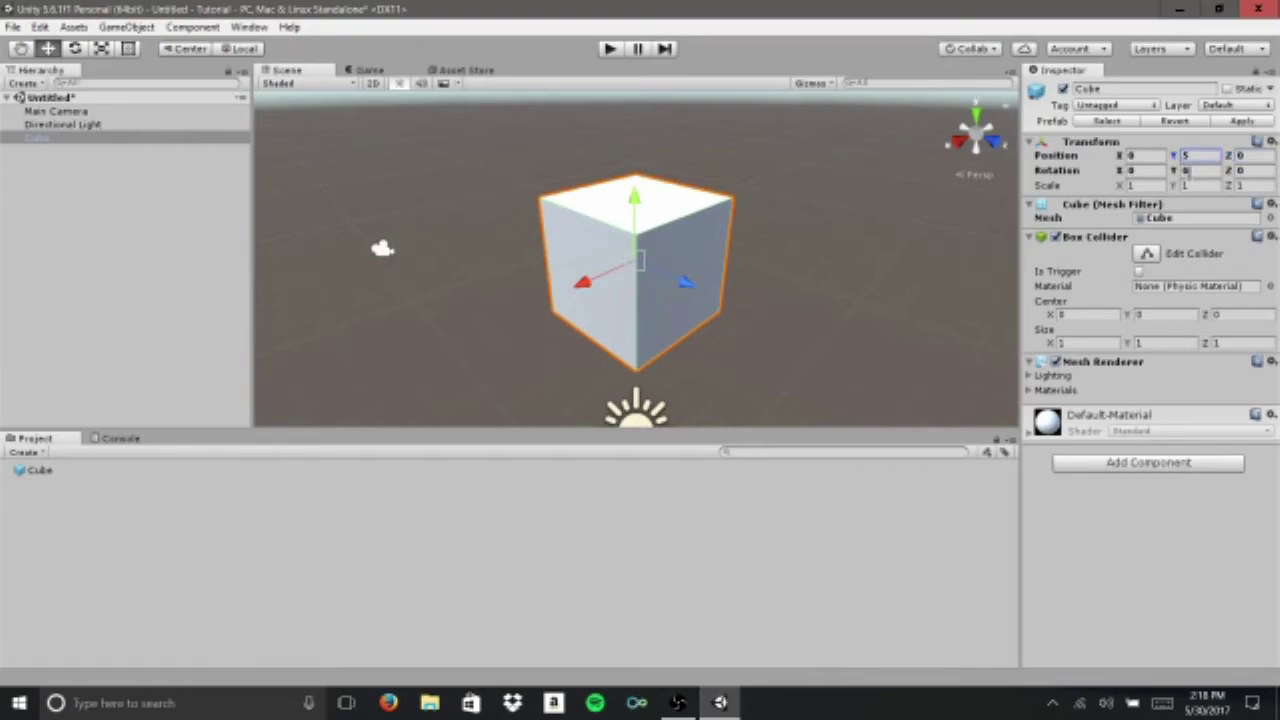
- Reset the Cube's Transform component and frame the Cube in the Scene view
left_click(1271, 143)
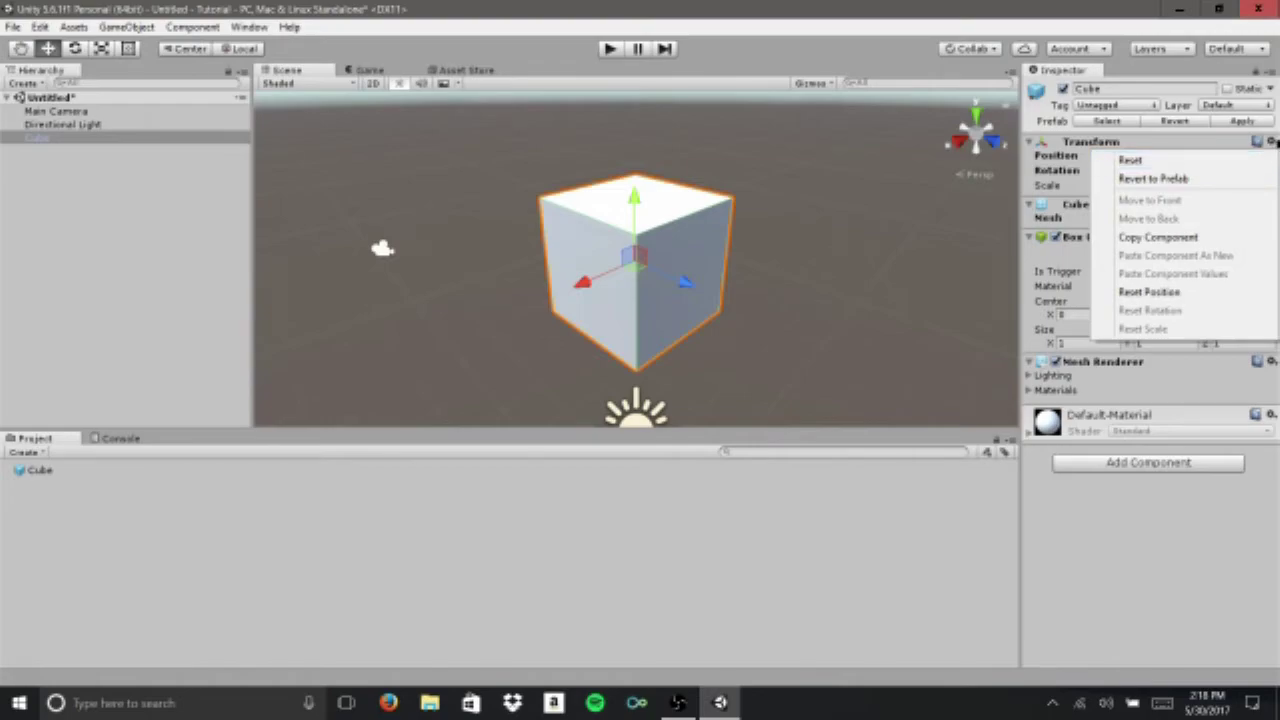
left_click(1249, 163)
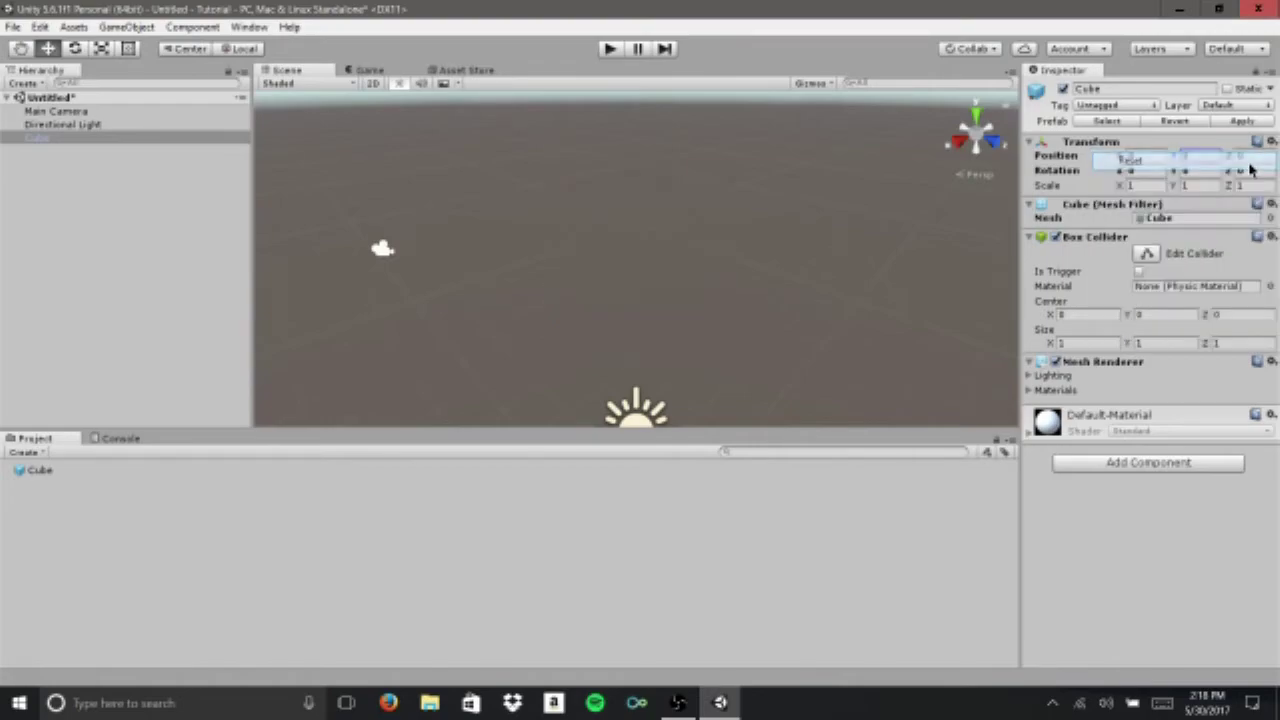
double_click(132, 139)
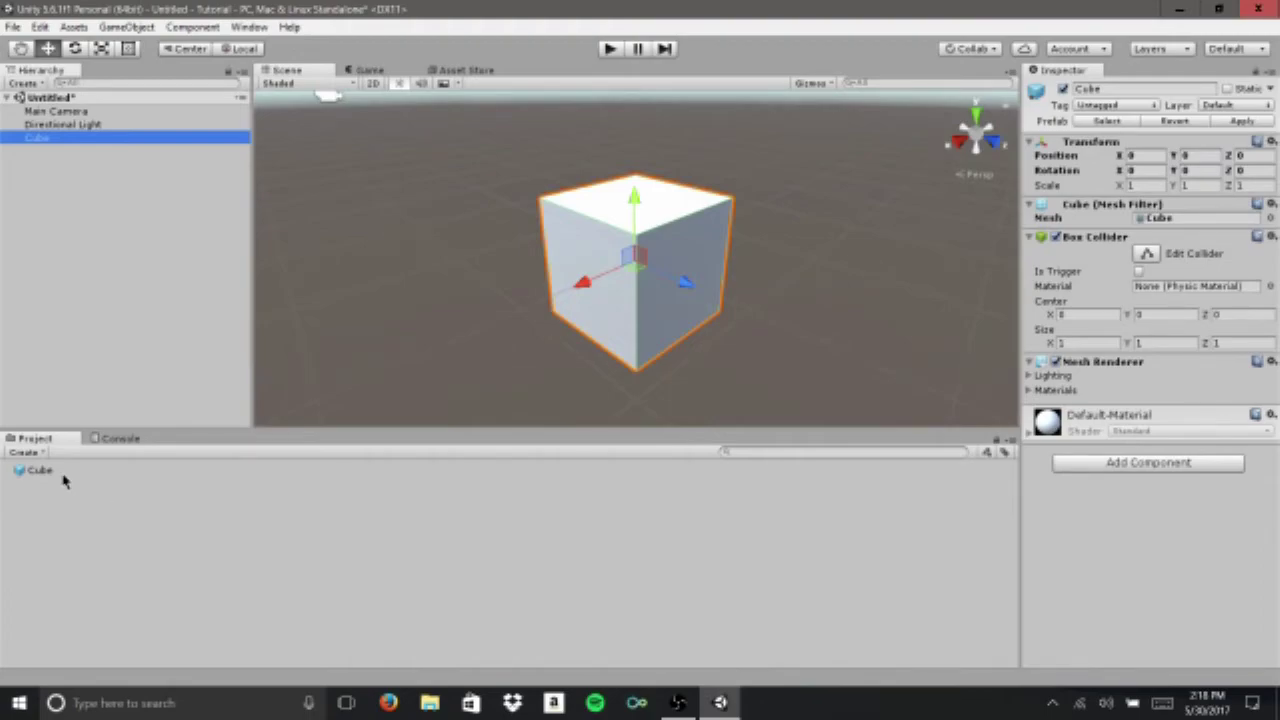
right_click(69, 542)
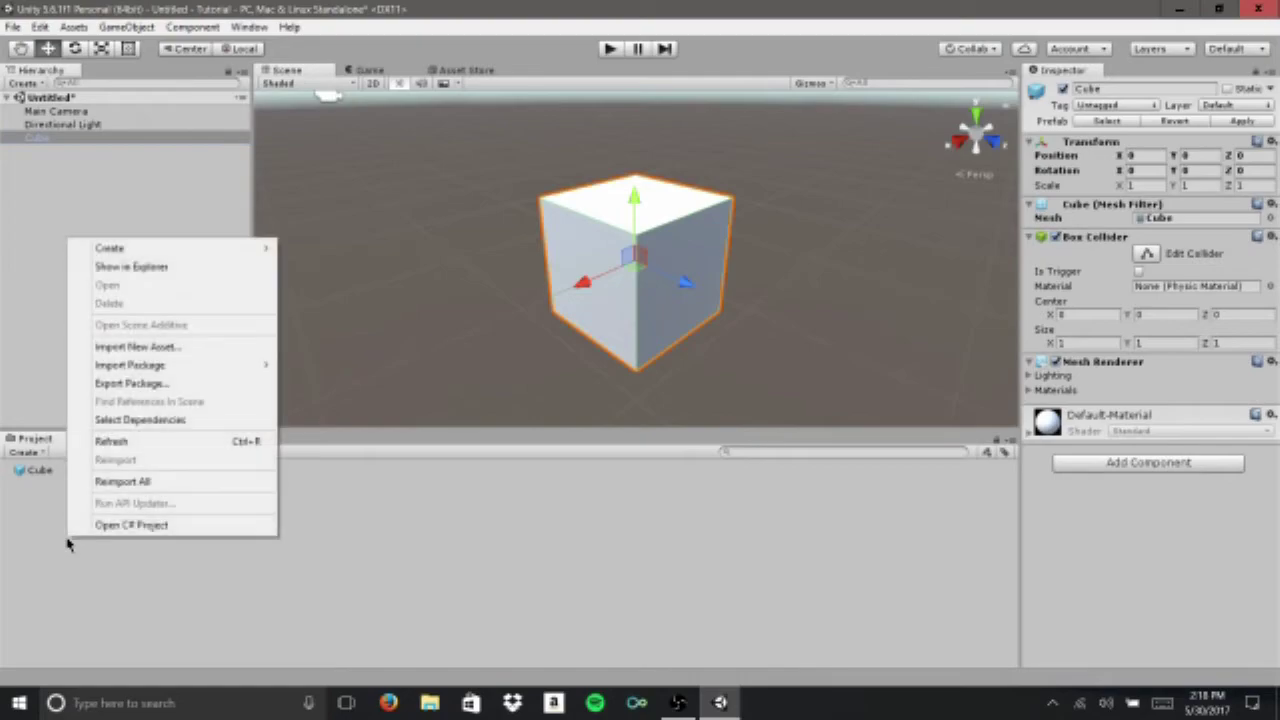
right_click(40, 331)
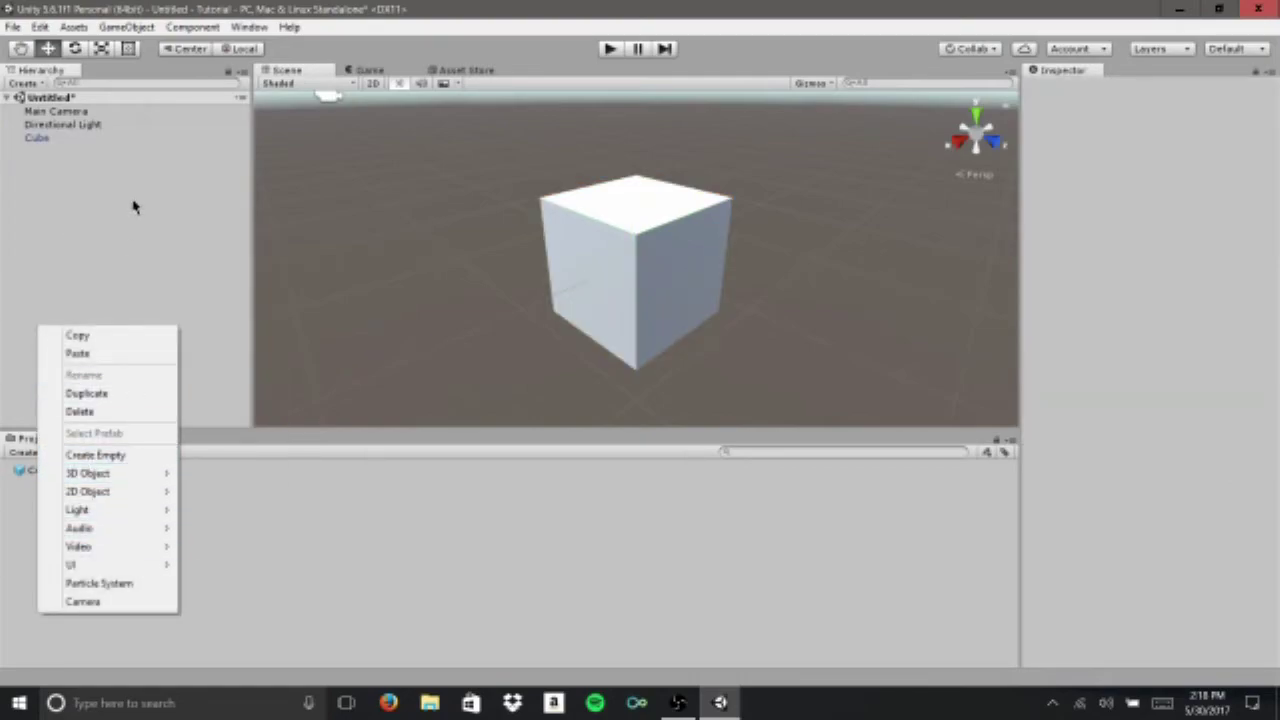
left_click(278, 533)
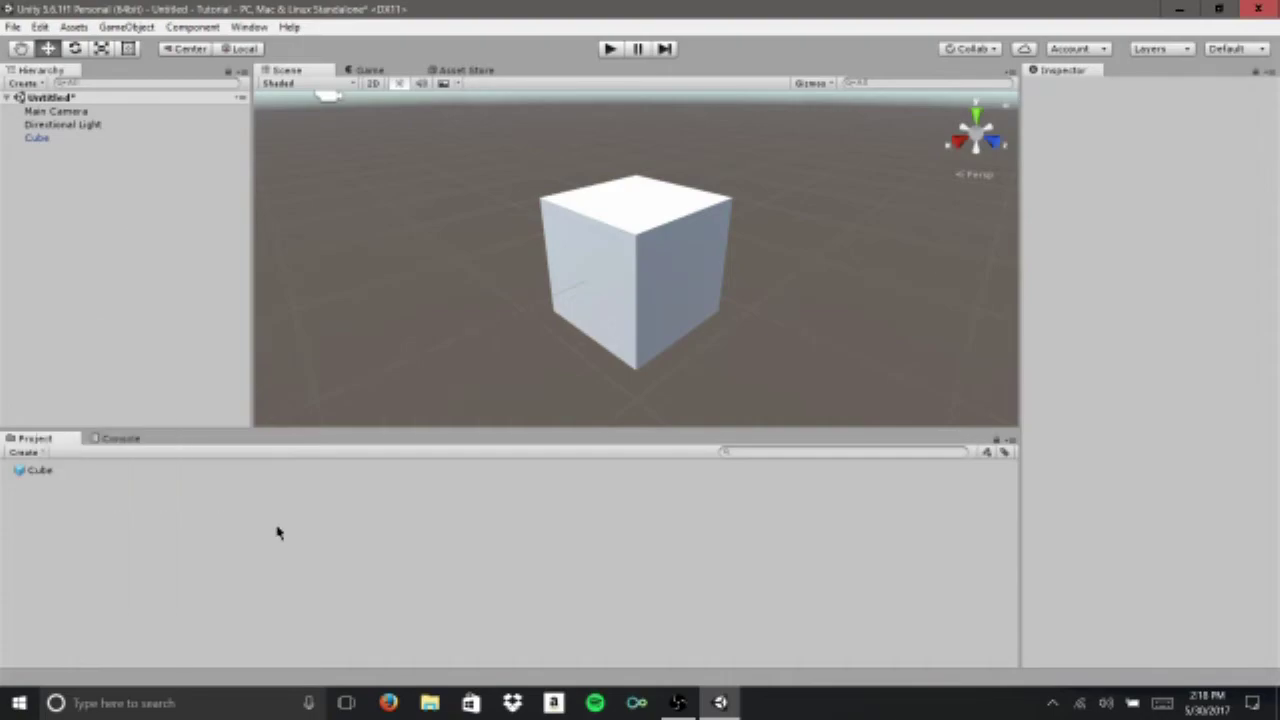
- Create a folder named Scripts in the project's assets
right_click(277, 531)
mouse_move(336, 238)
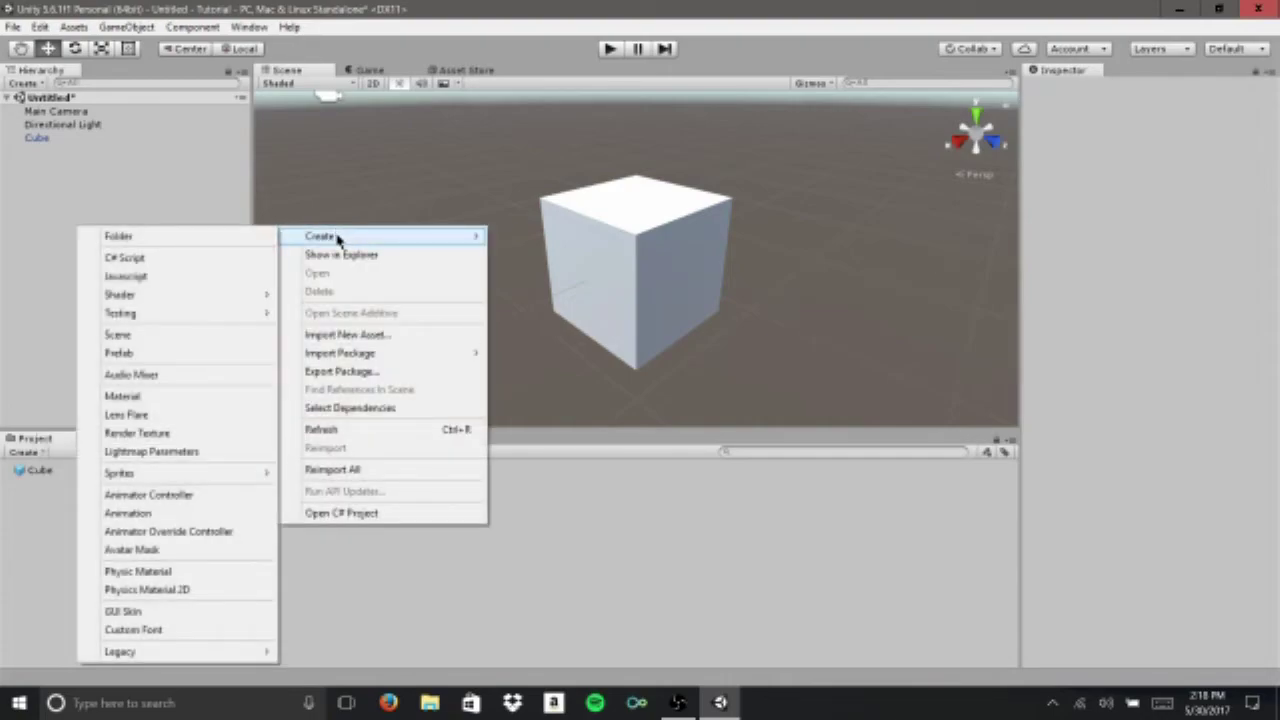
left_click(262, 242)
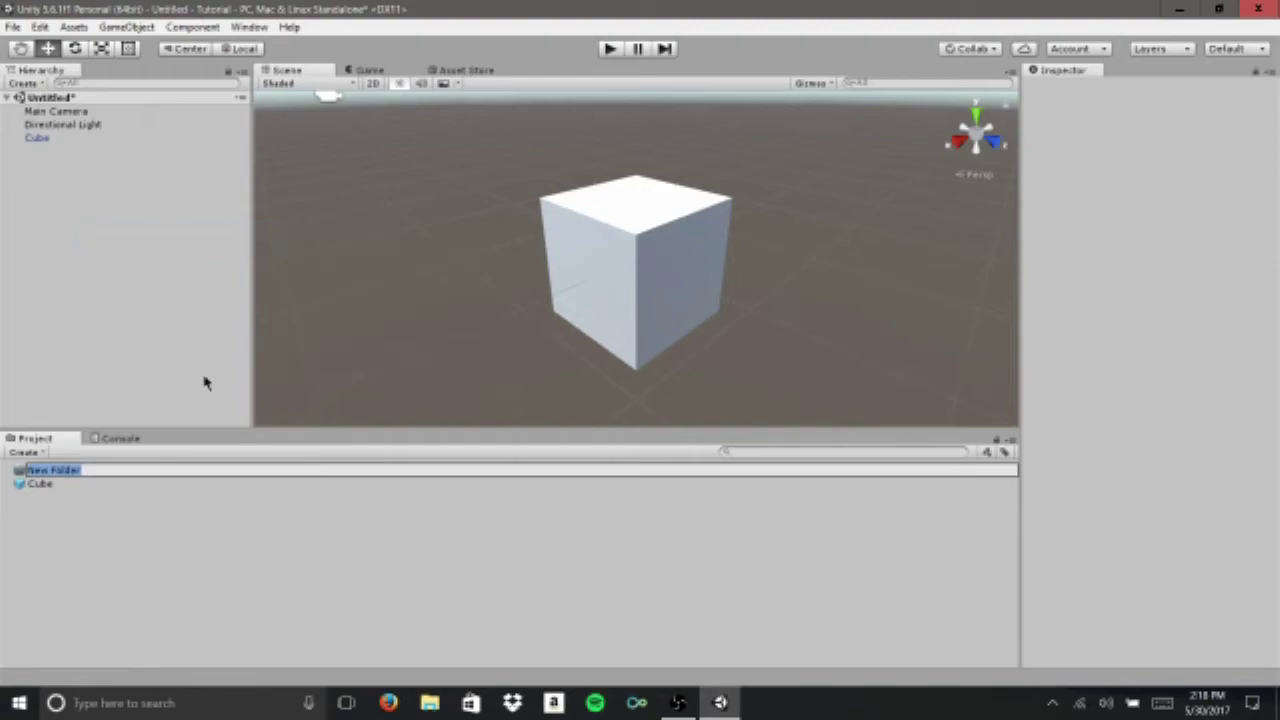
type("Scripts")
key("Return")
- Duplicate the Scripts folder and rename the copy Prefabs
key("ctrl+d")
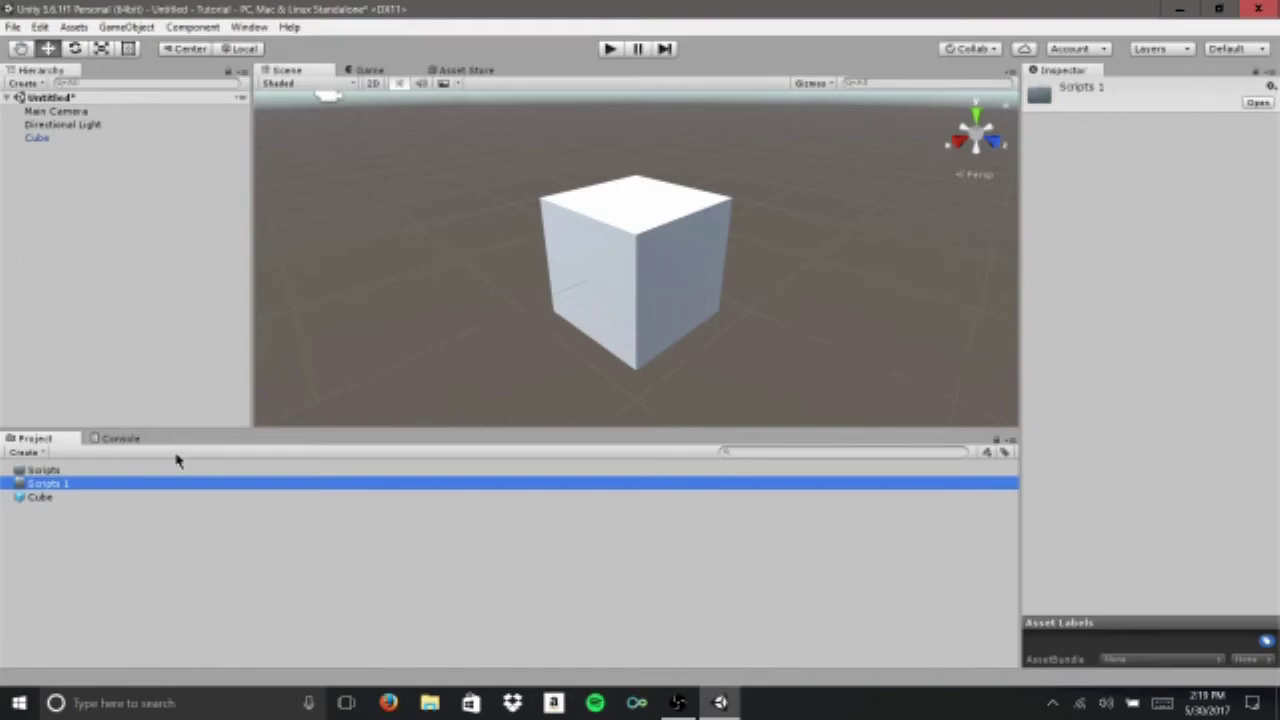
key("F2")
type("Pre")
key("Return")
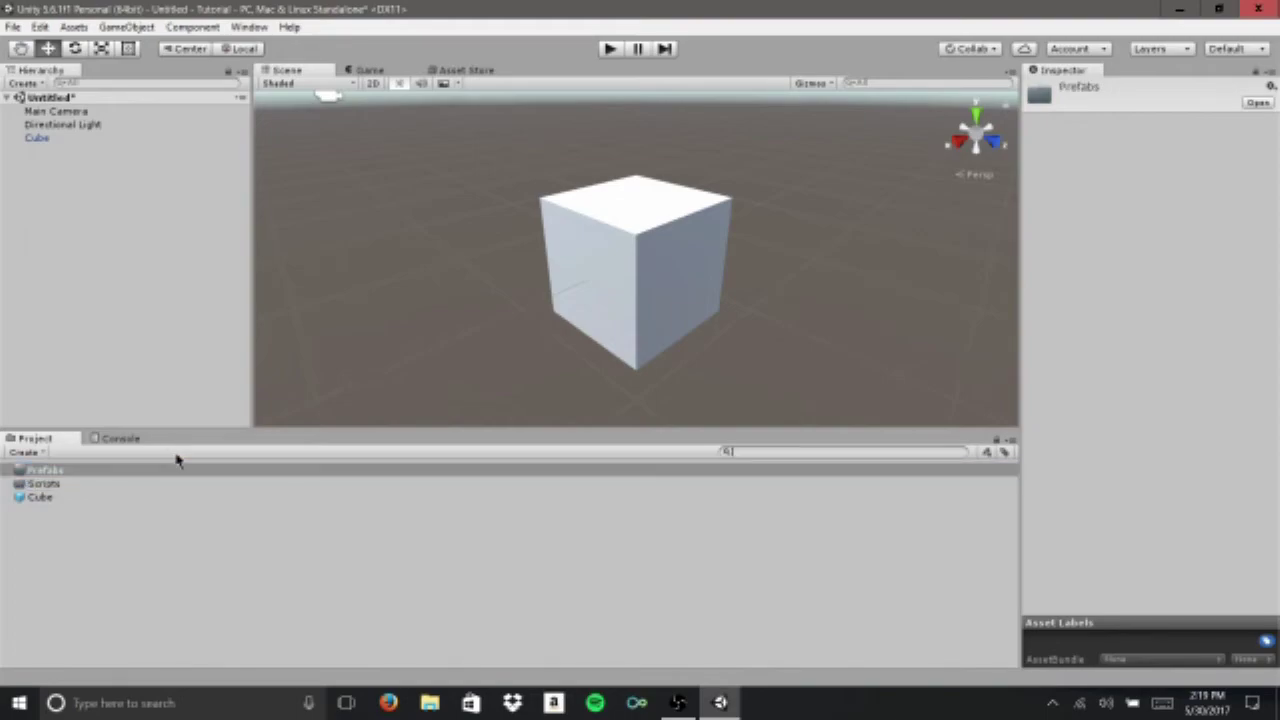
- Duplicate the Prefabs folder and rename the copy Materials
left_click(177, 470)
key("ctrl+d")
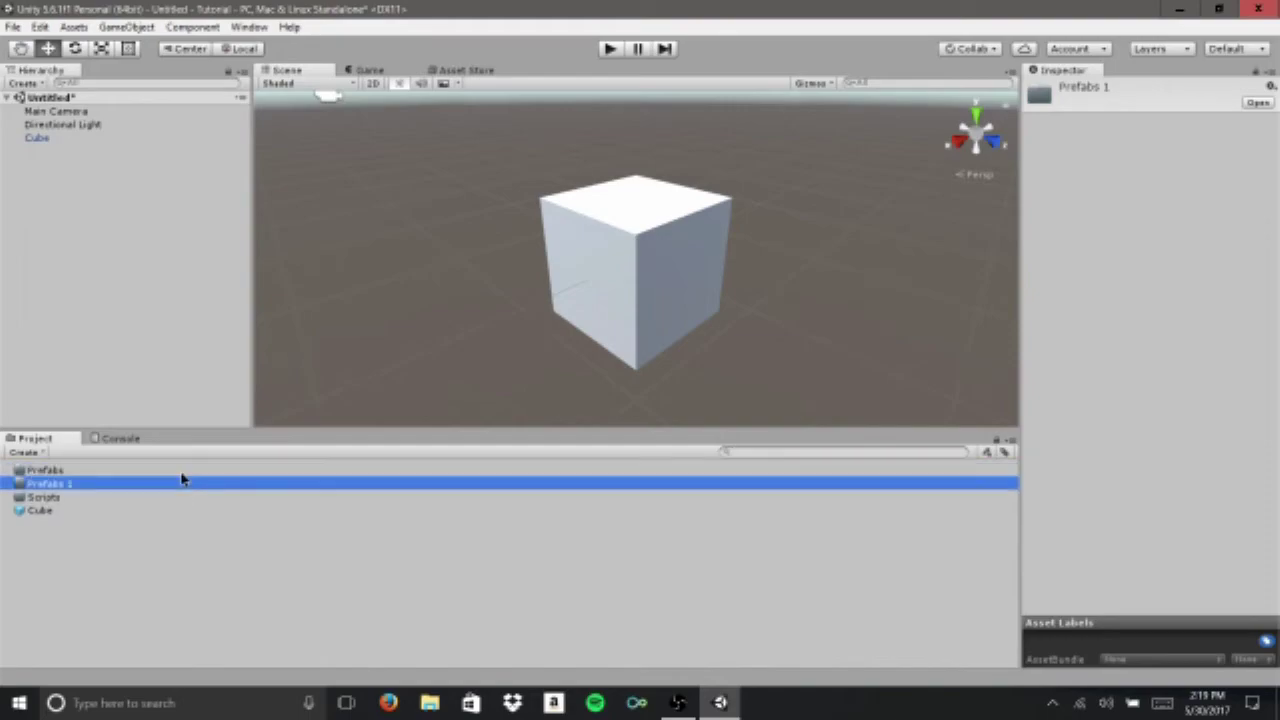
key("F2")
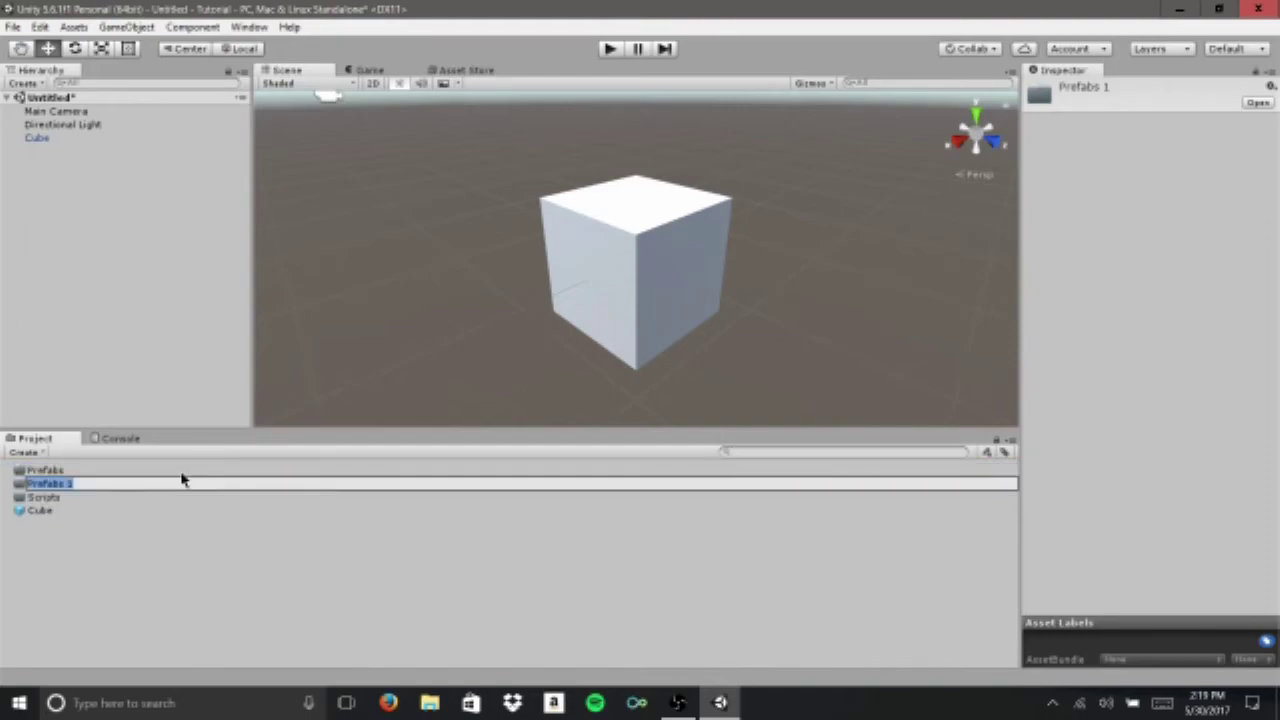
type("Materials")
key("Return")
- Duplicate the Materials folder and rename the copy Scenes
key("ctrl+d")
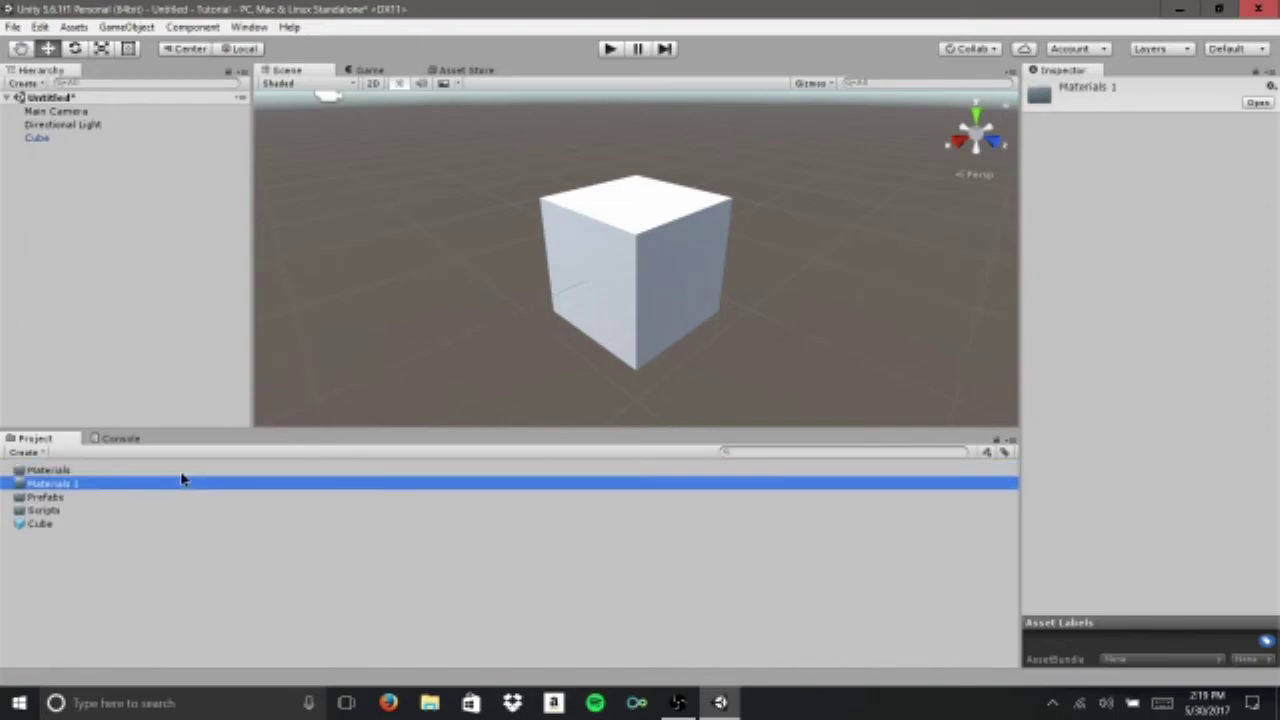
key("F2")
type("Scenes")
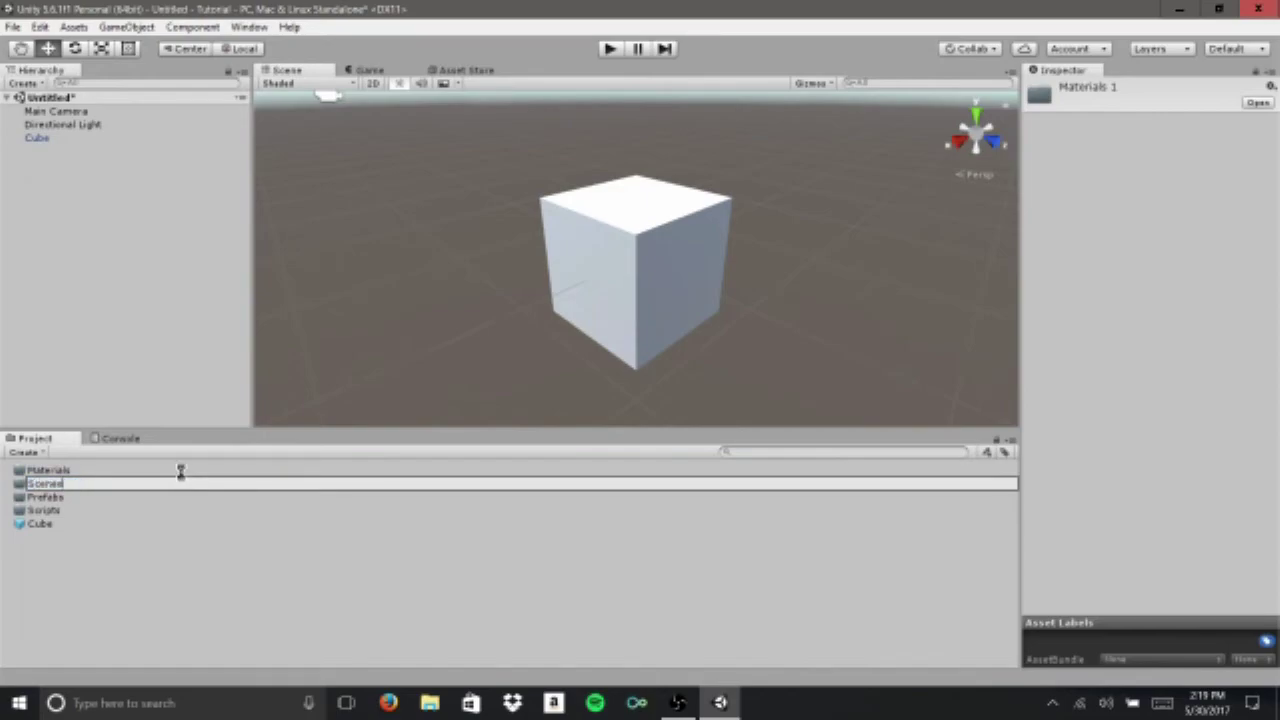
key("Return")
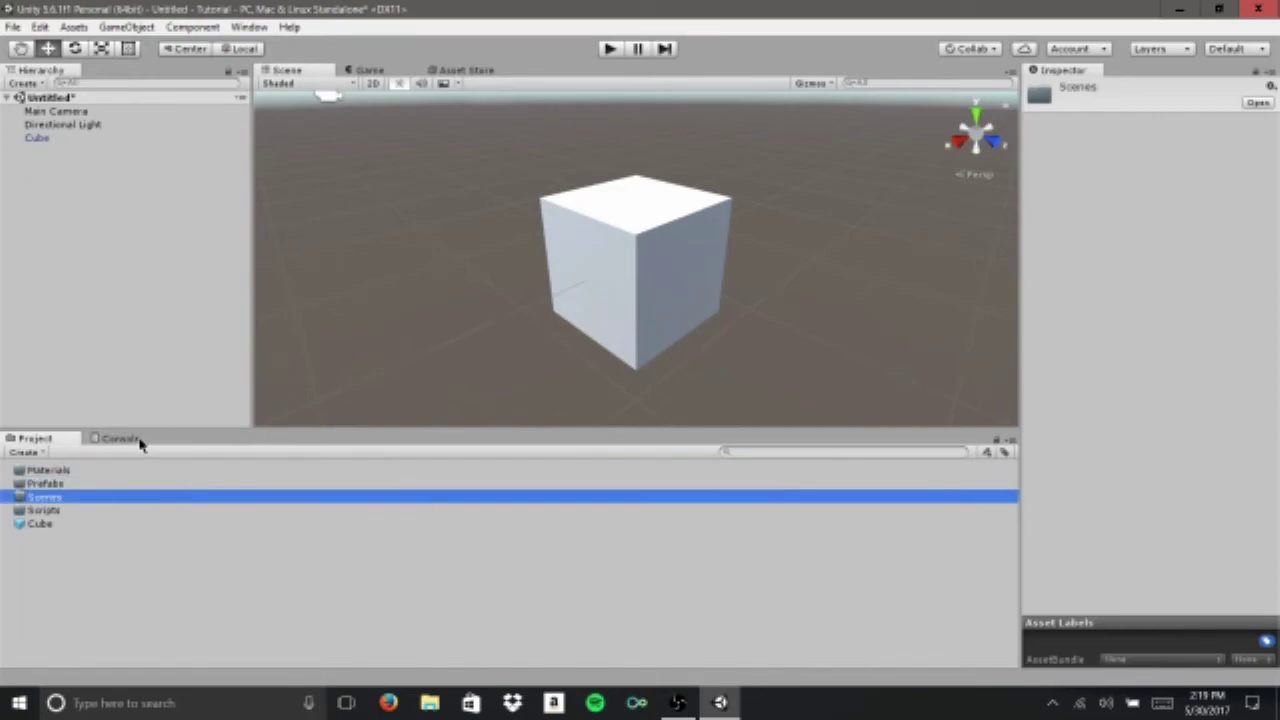
left_click(381, 239)
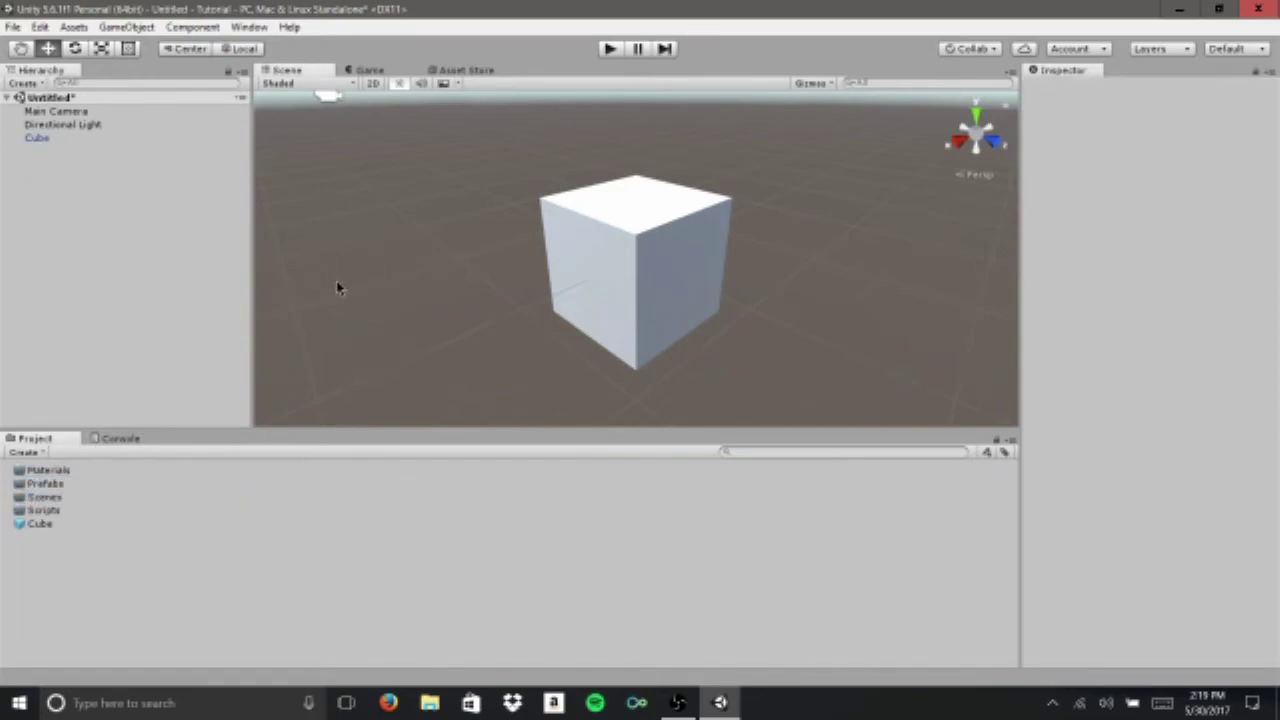
right_click_drag(523, 206, 571, 123)
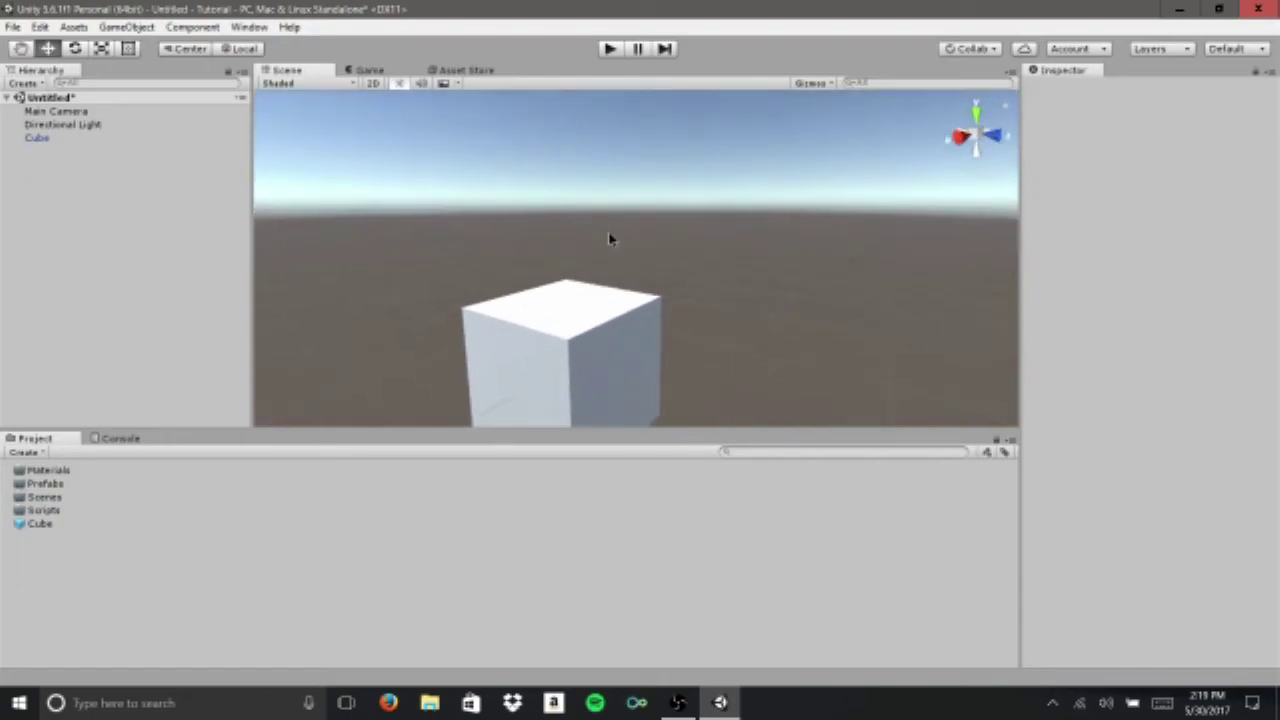
right_click_drag(580, 220, 478, 205)
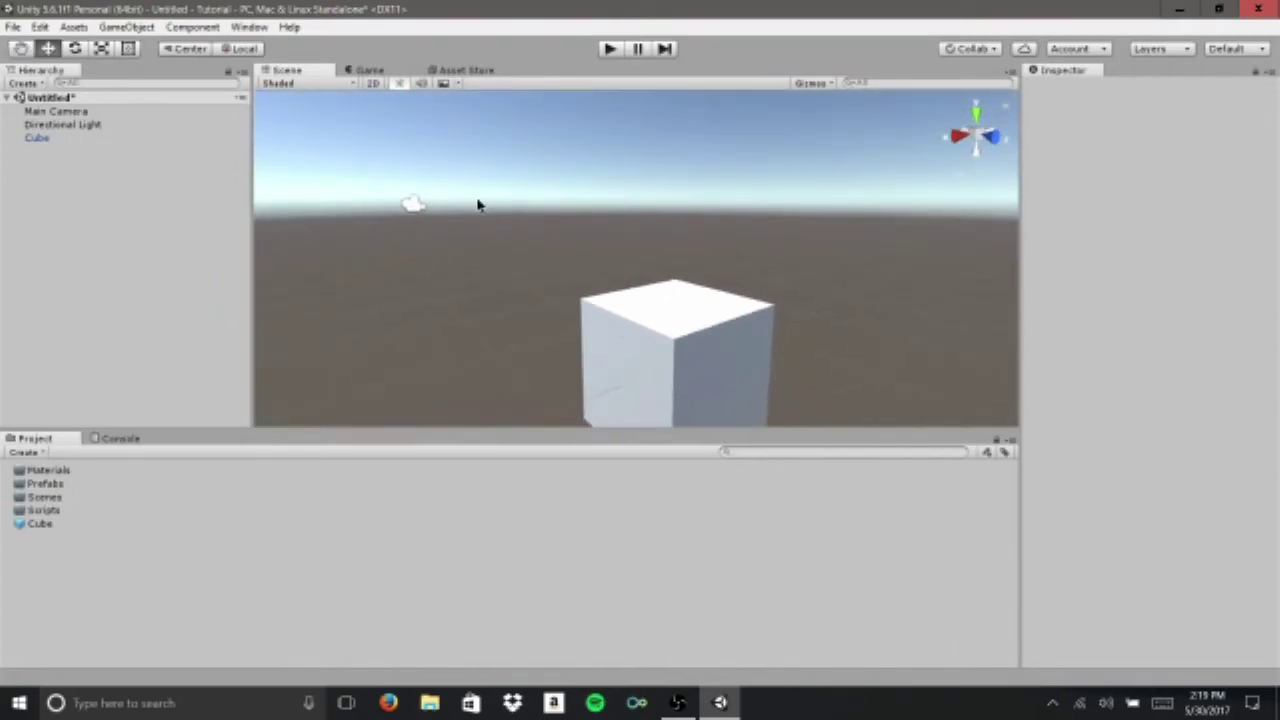
- Save the scene as myScene in the Assets folder and move the scene asset into the Scenes folder
key("ctrl+s")
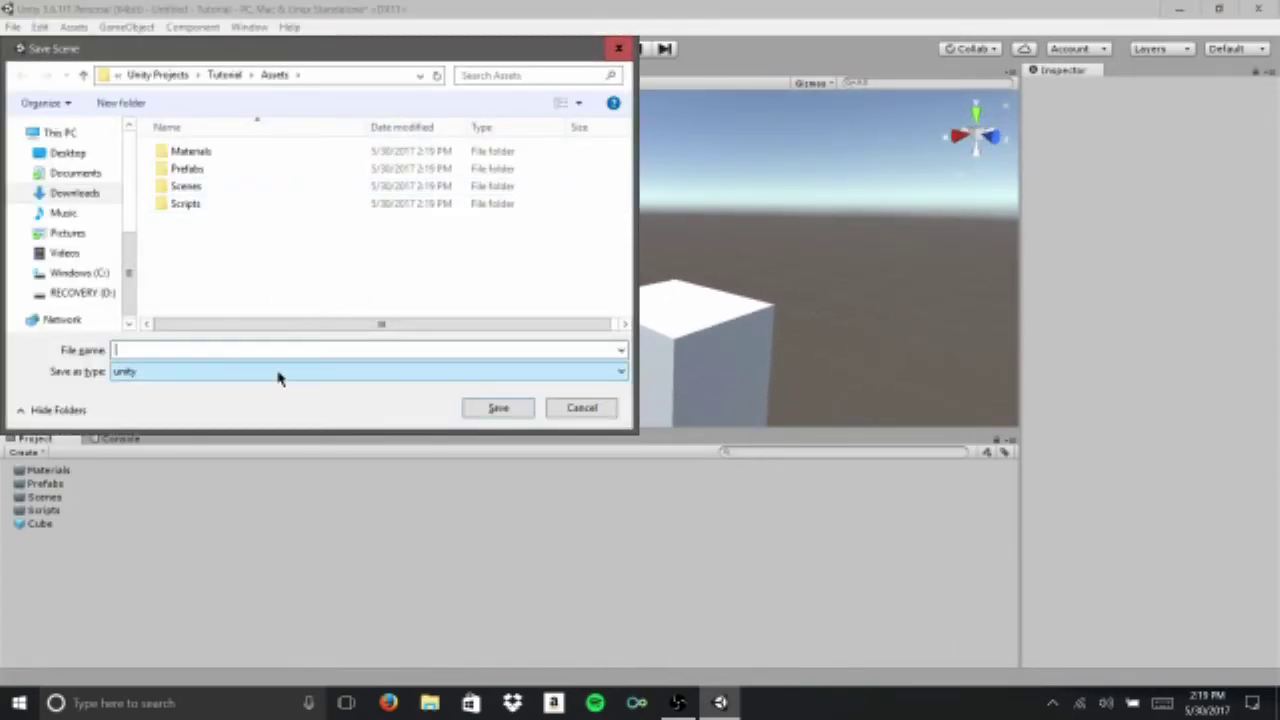
type("Sc")
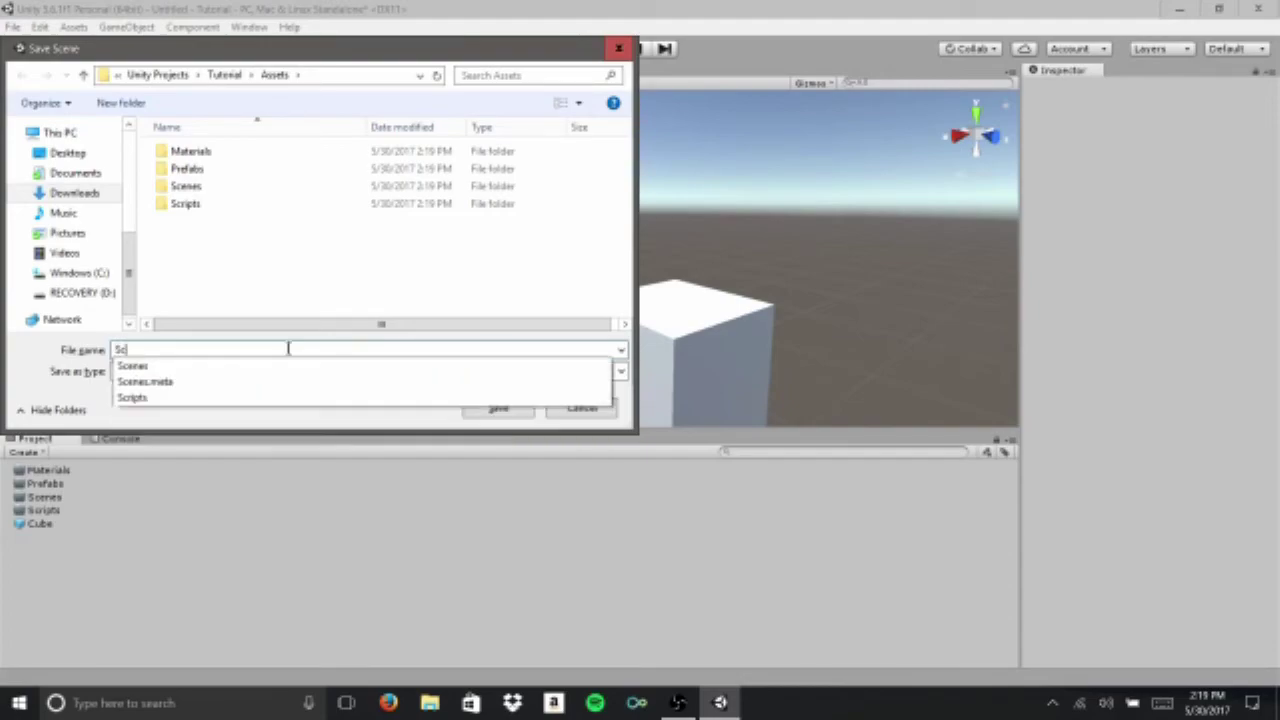
key("BackSpace")
key("BackSpace")
type("myScene")
key("Return")
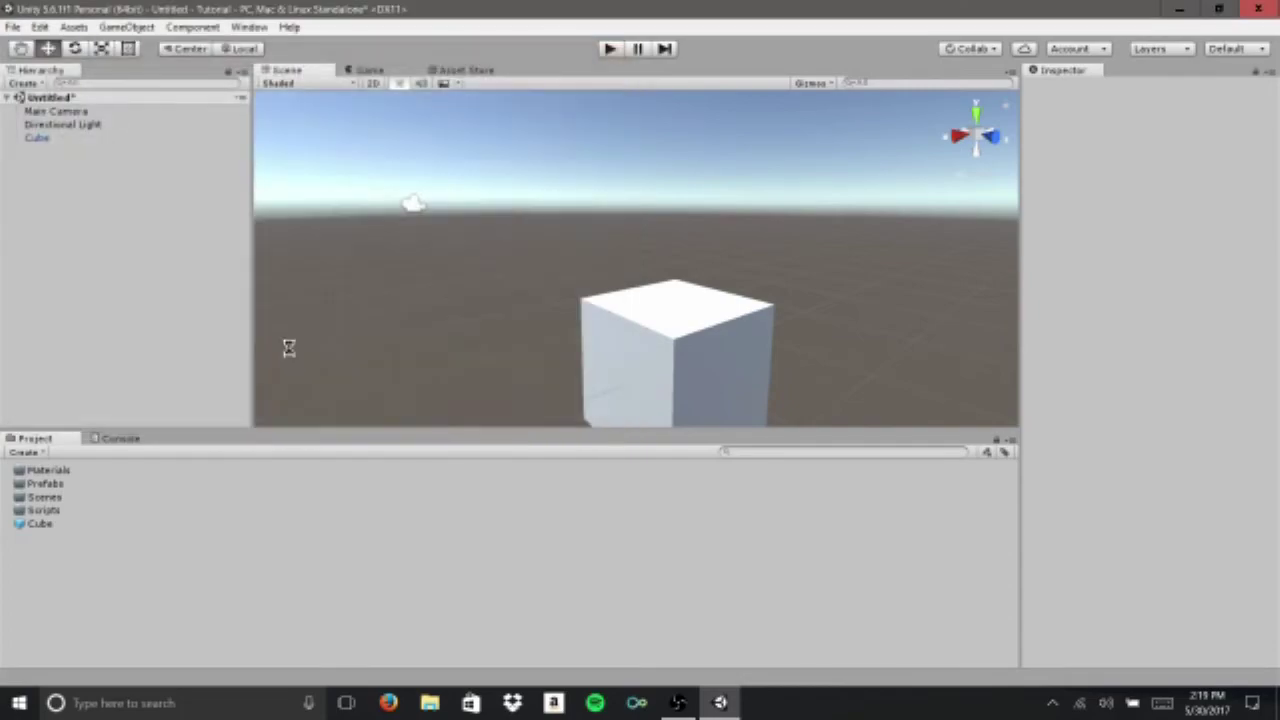
left_click_drag(58, 540, 87, 498)
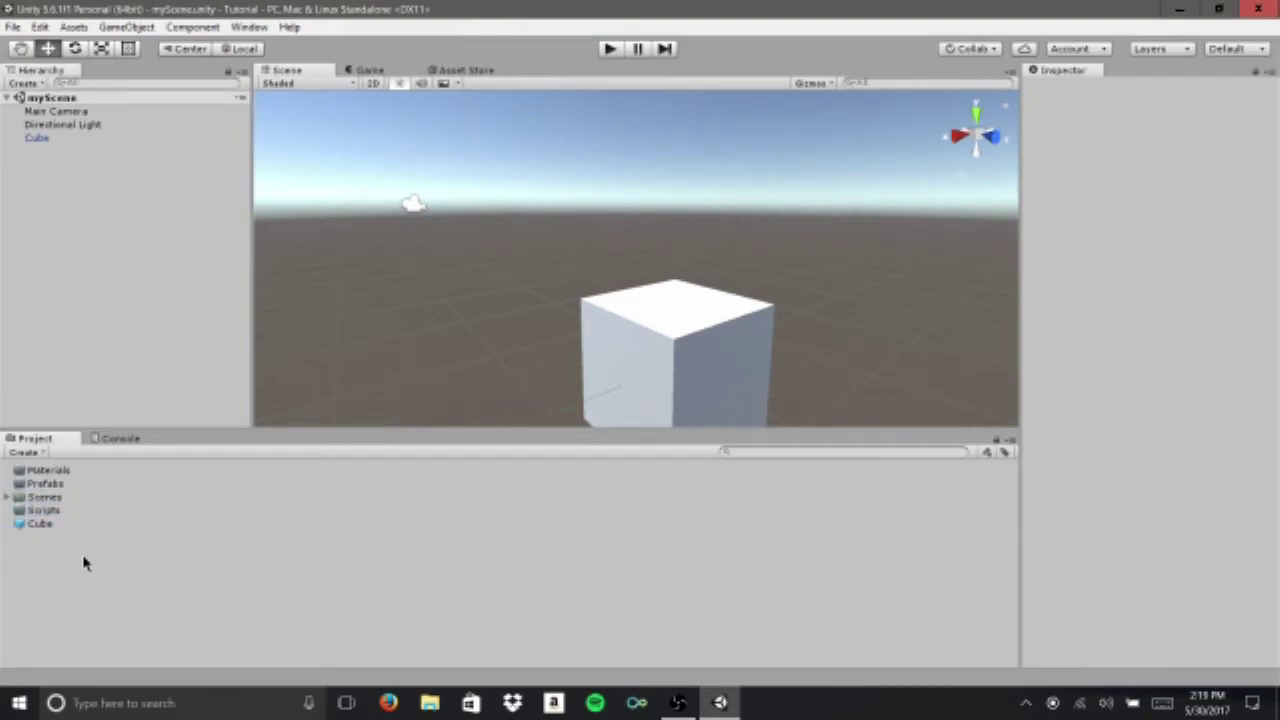
- Create a new scene asset named MyScene2 in the Assets folder and open it
right_click(83, 560)
mouse_move(268, 266)
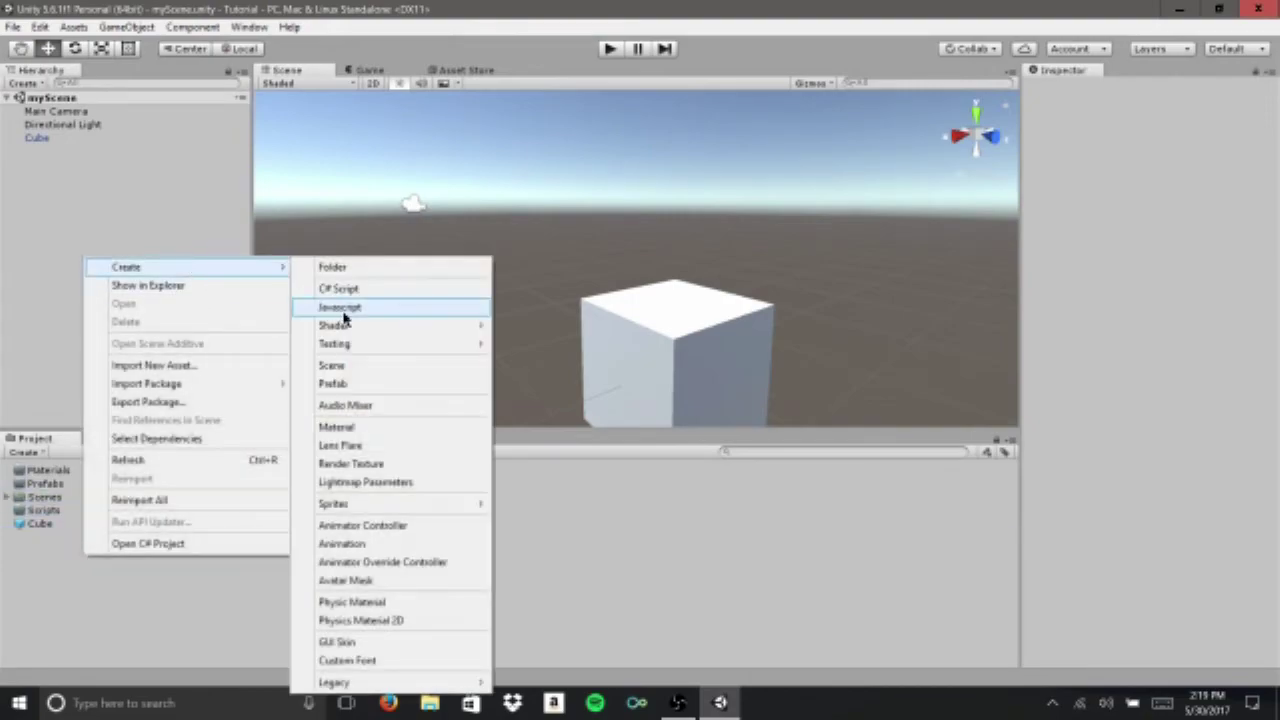
left_click(340, 365)
key("BackSpace")
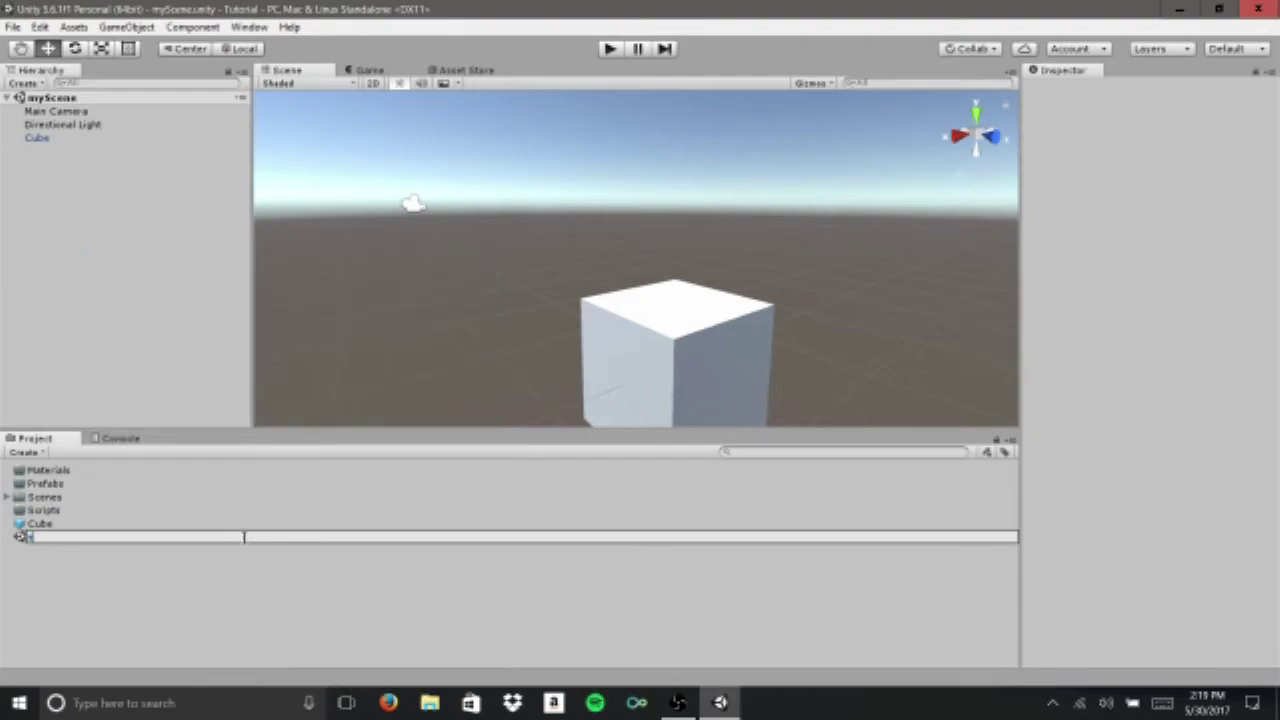
type("MyScene2")
key("Return")
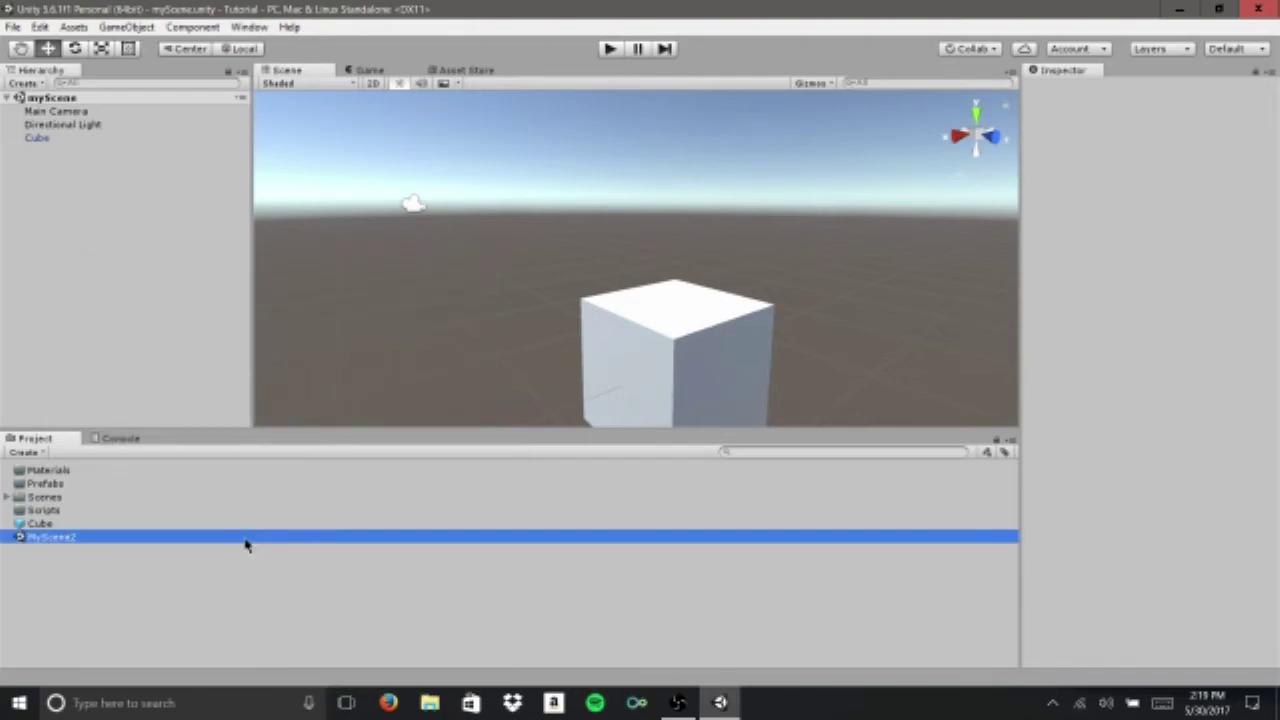
double_click(246, 540)
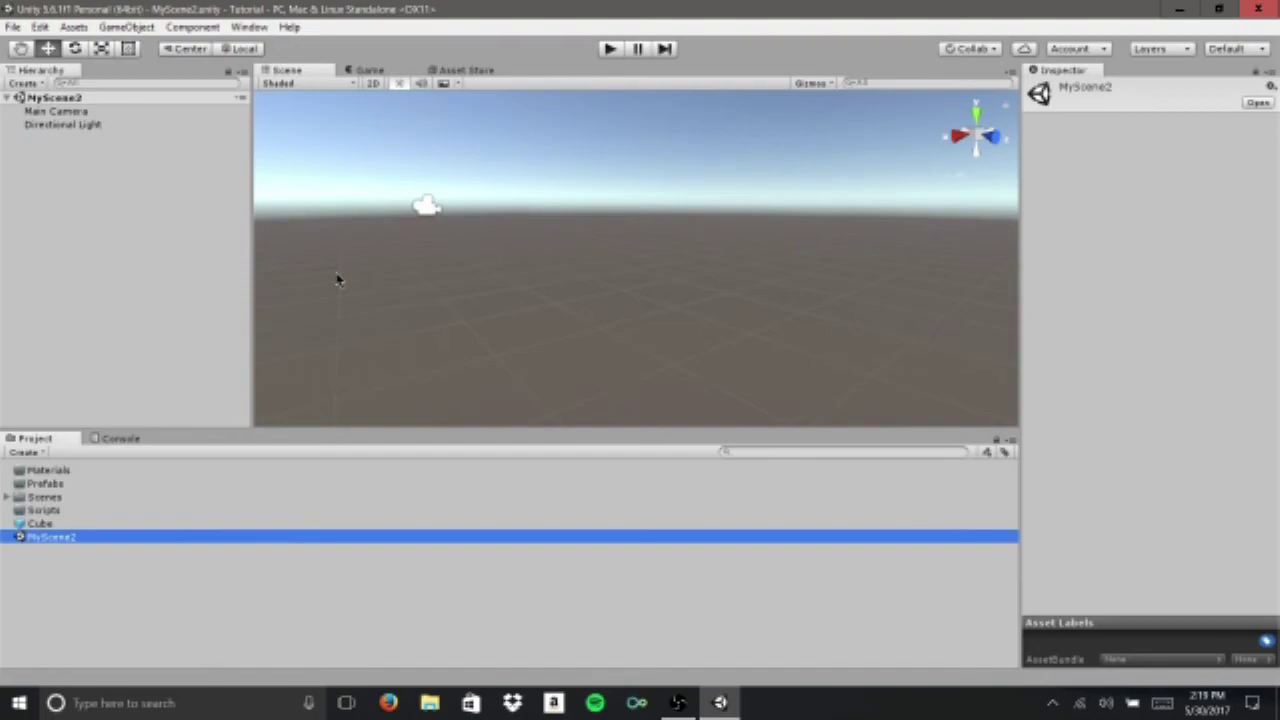
right_click_drag(490, 213, 400, 380)
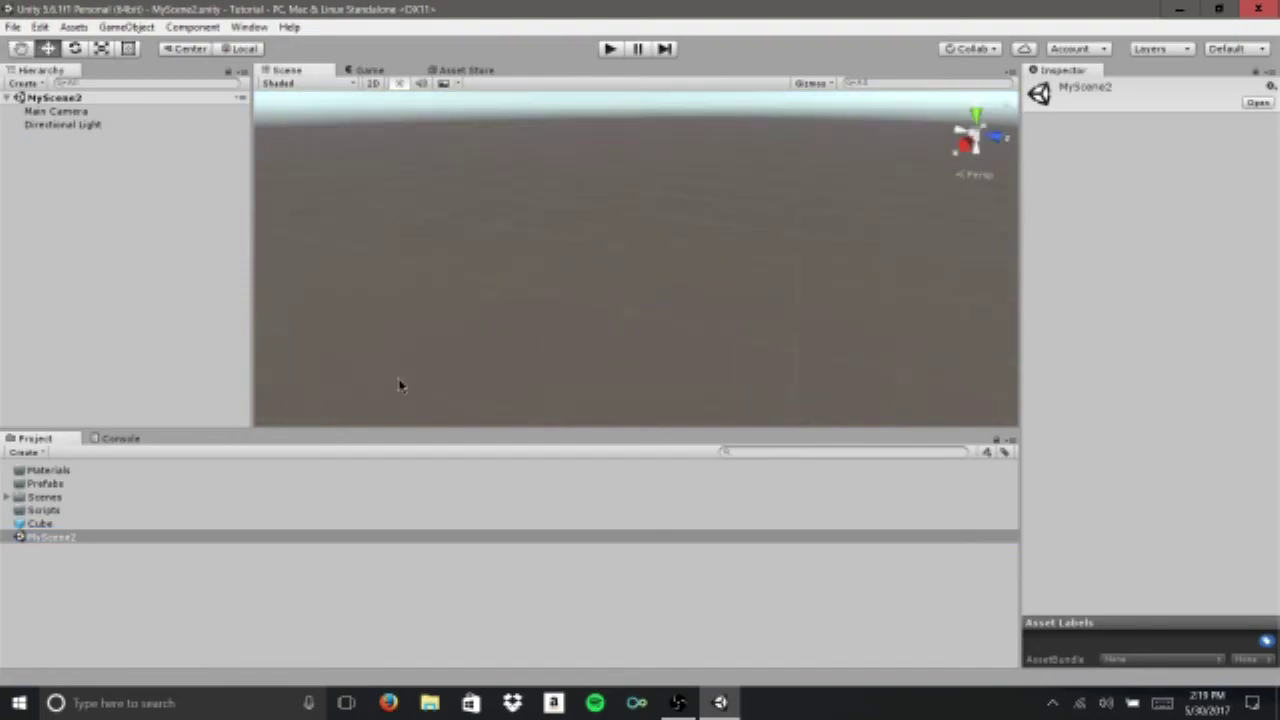
- Expand the Scenes folder and reopen myScene with the cube in view
left_click(195, 504)
double_click(195, 503)
double_click(195, 507)
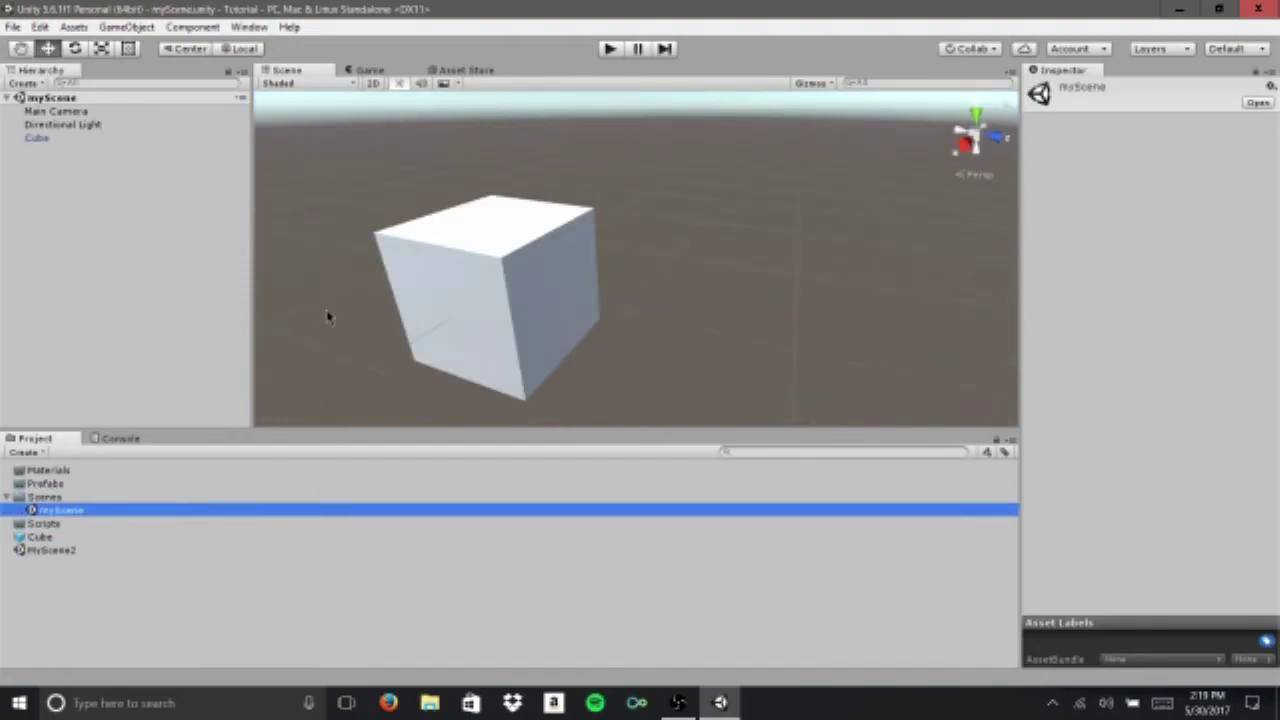
right_click_drag(523, 223, 403, 180)
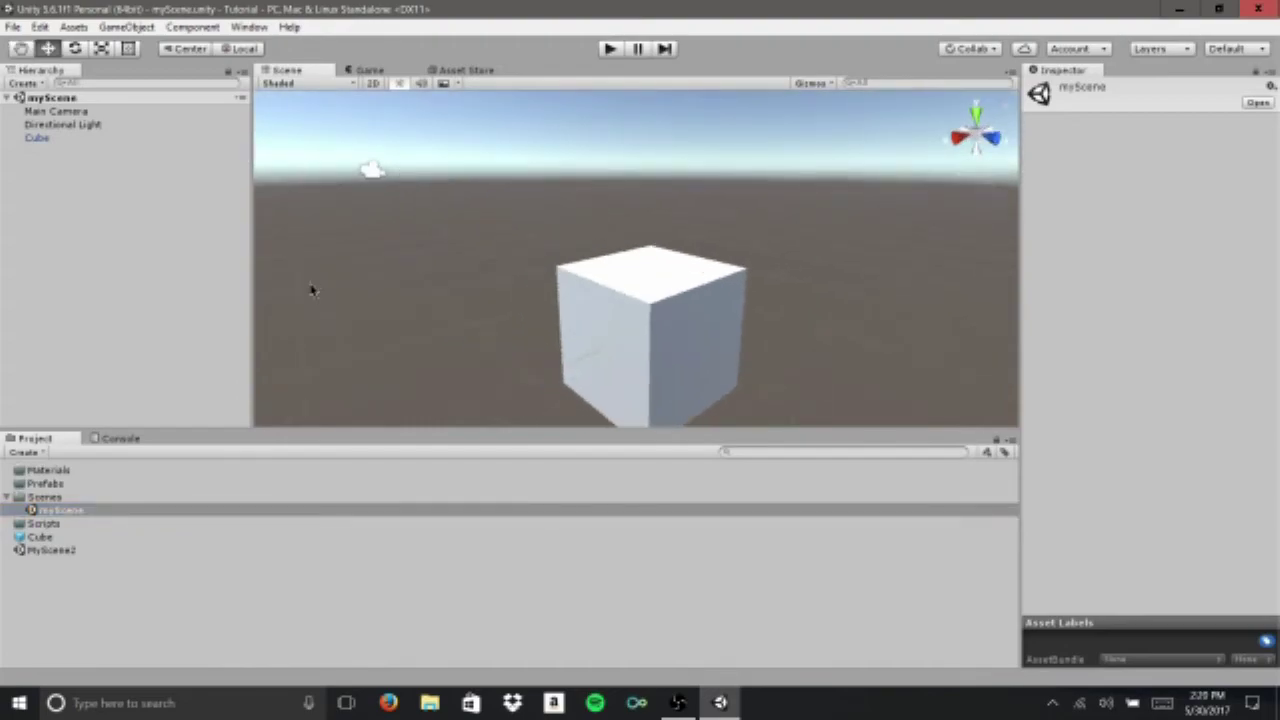
- Delete the MyScene2 scene asset and move the Cube prefab into the Prefabs folder
left_click(204, 551)
key("Delete")
key("Escape")
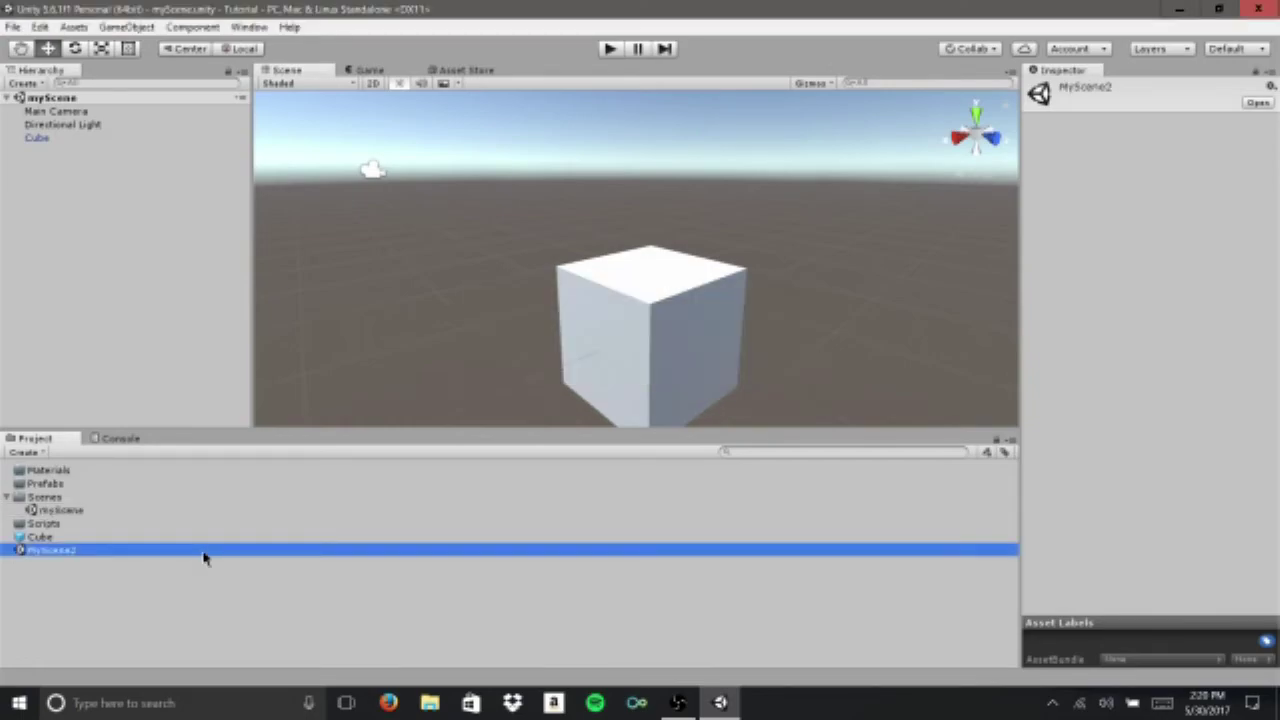
left_click_drag(183, 536, 191, 489)
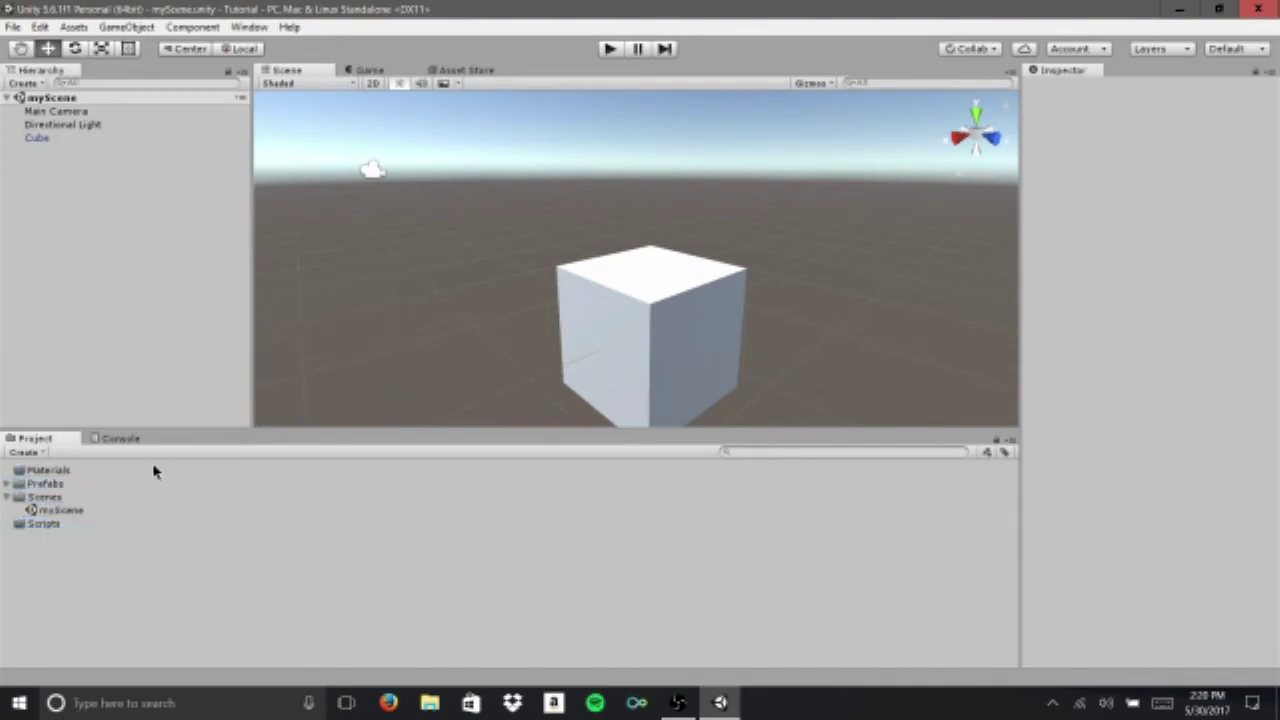
- Create a material named myMaterial inside the Materials folder
left_click(128, 472)
right_click(128, 474)
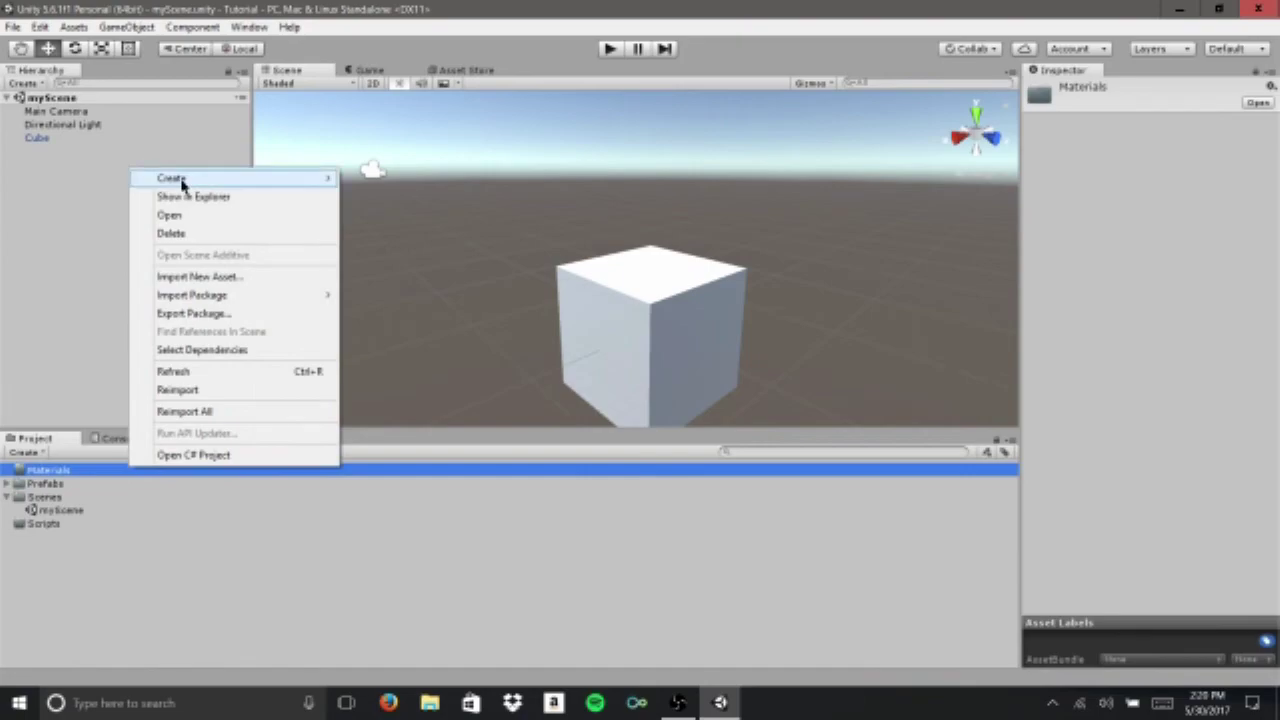
mouse_move(191, 180)
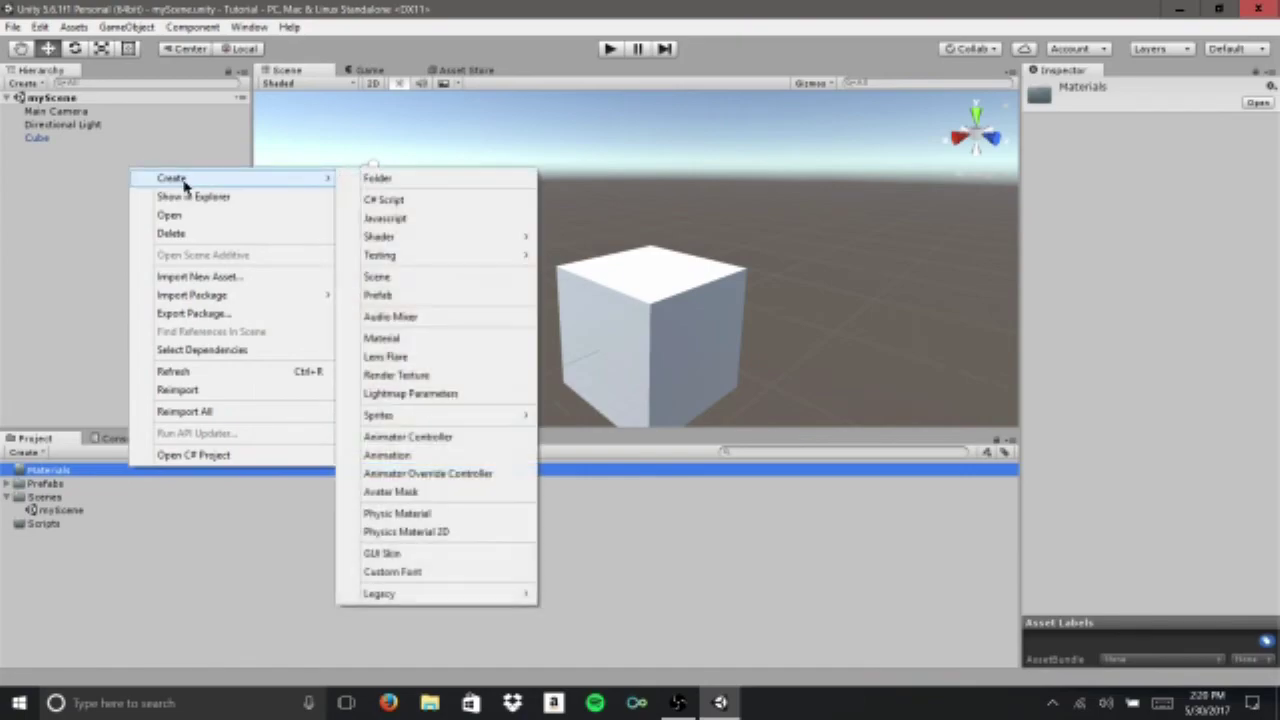
left_click(397, 342)
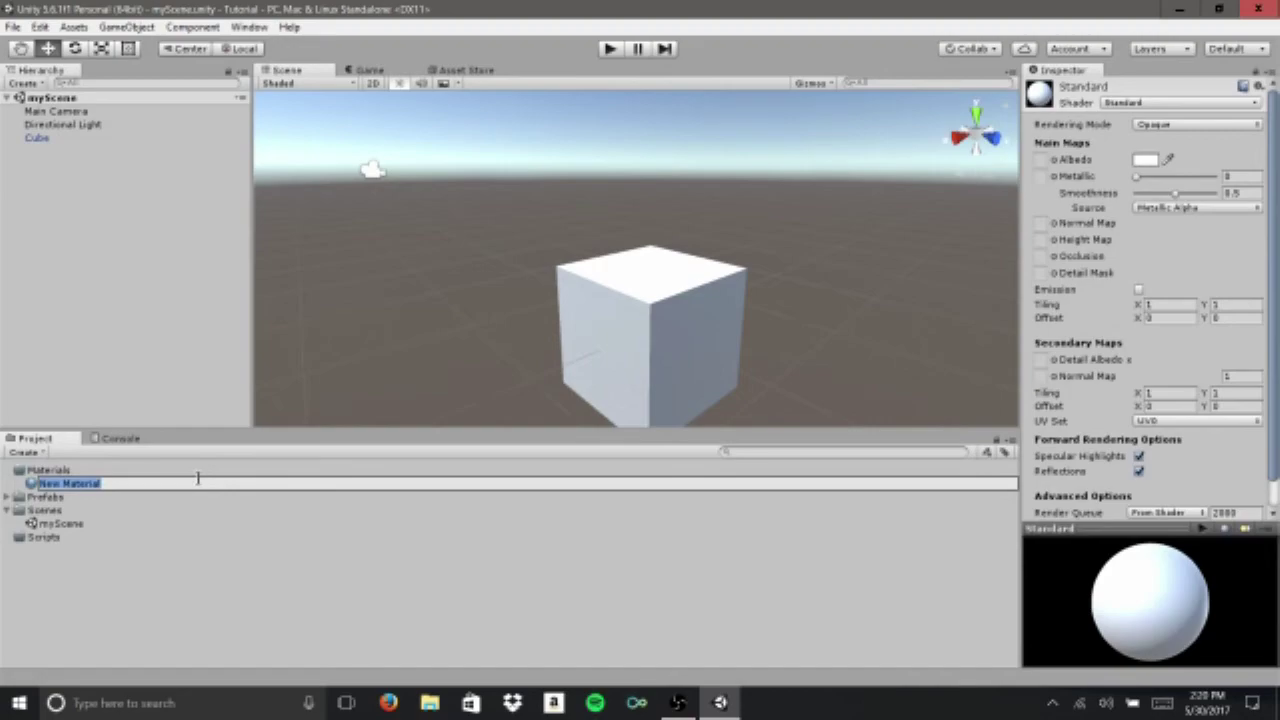
type("myMaterial")
key("Return")
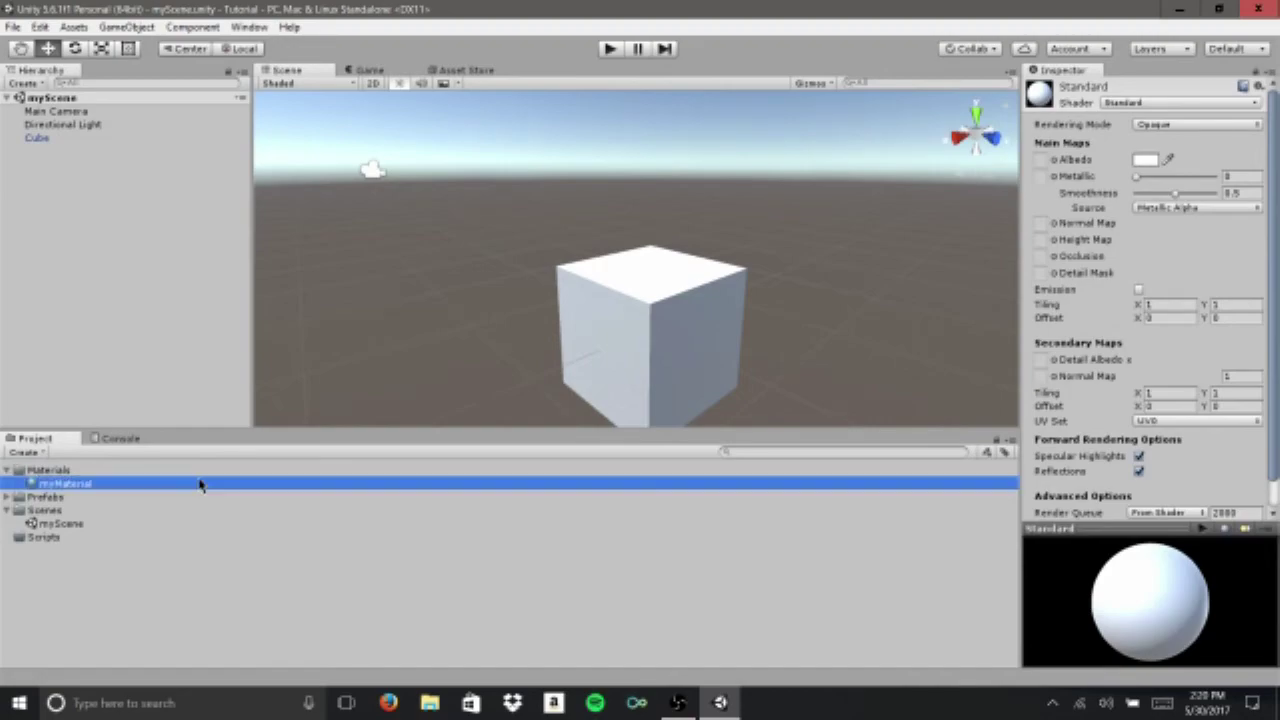
- Apply myMaterial to the cube in the scene and expand the material's settings on the cube
left_click_drag(176, 488, 661, 318)
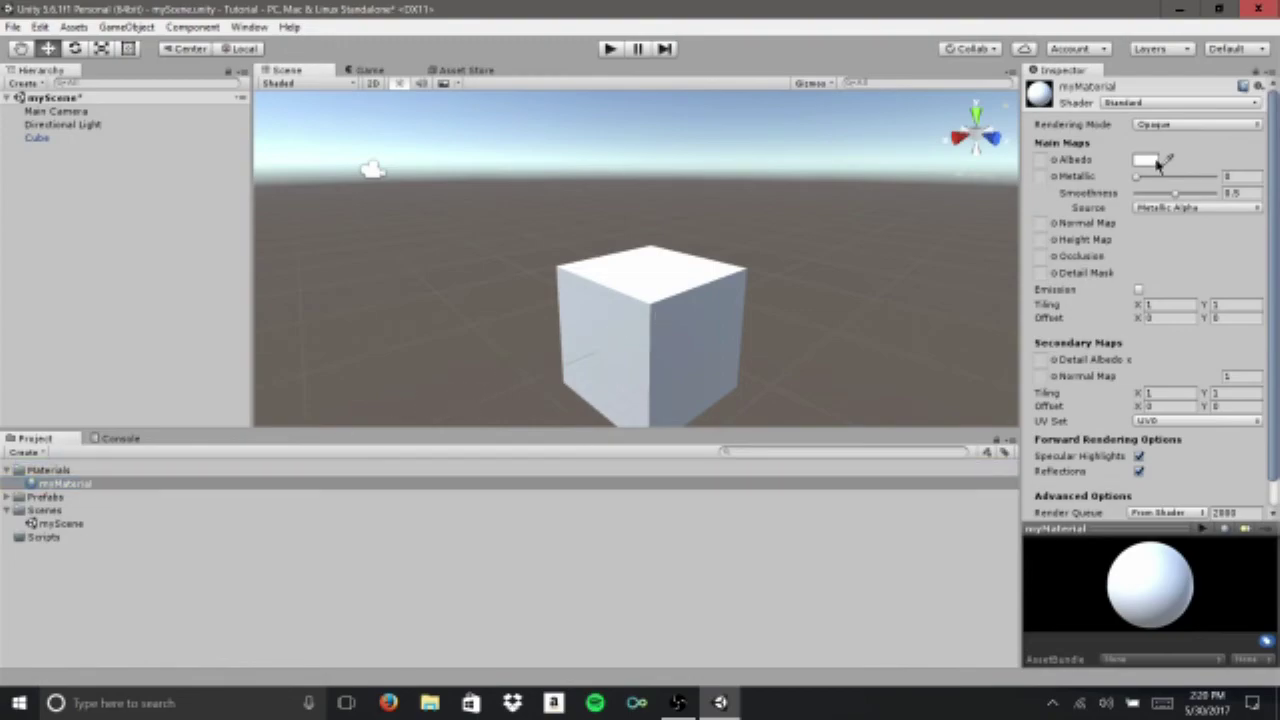
left_click(651, 310)
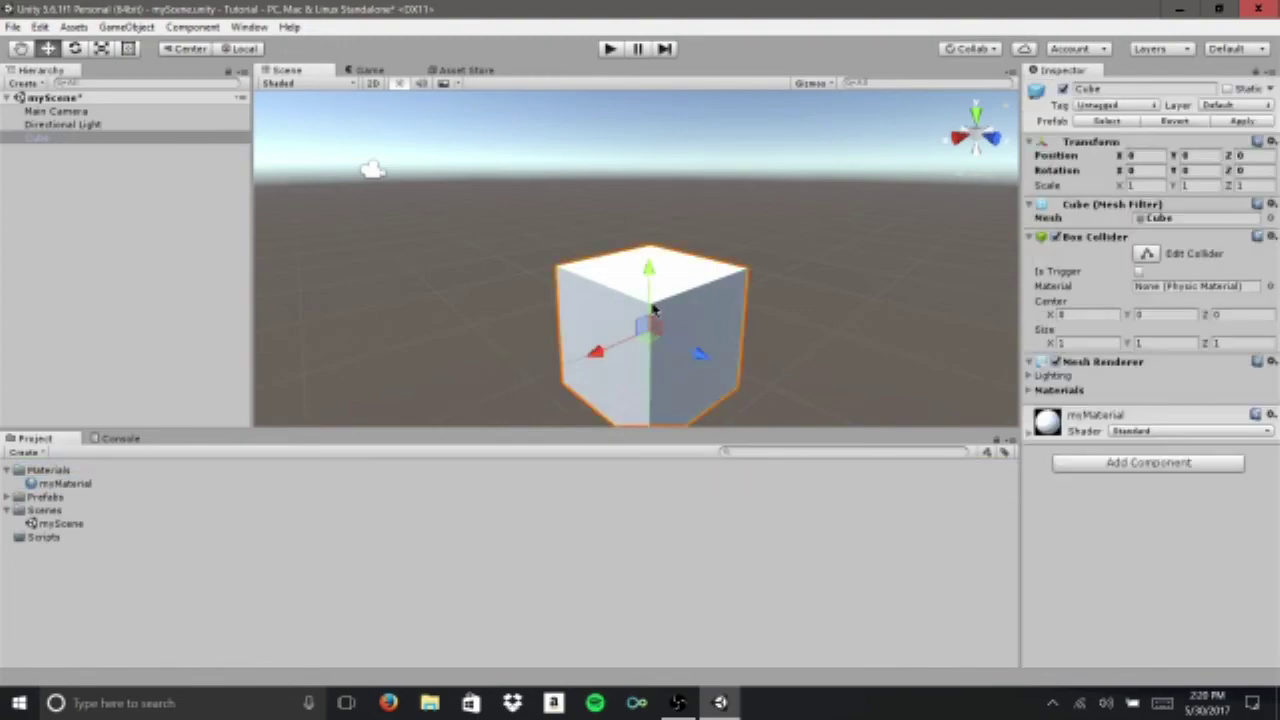
left_click(1070, 422)
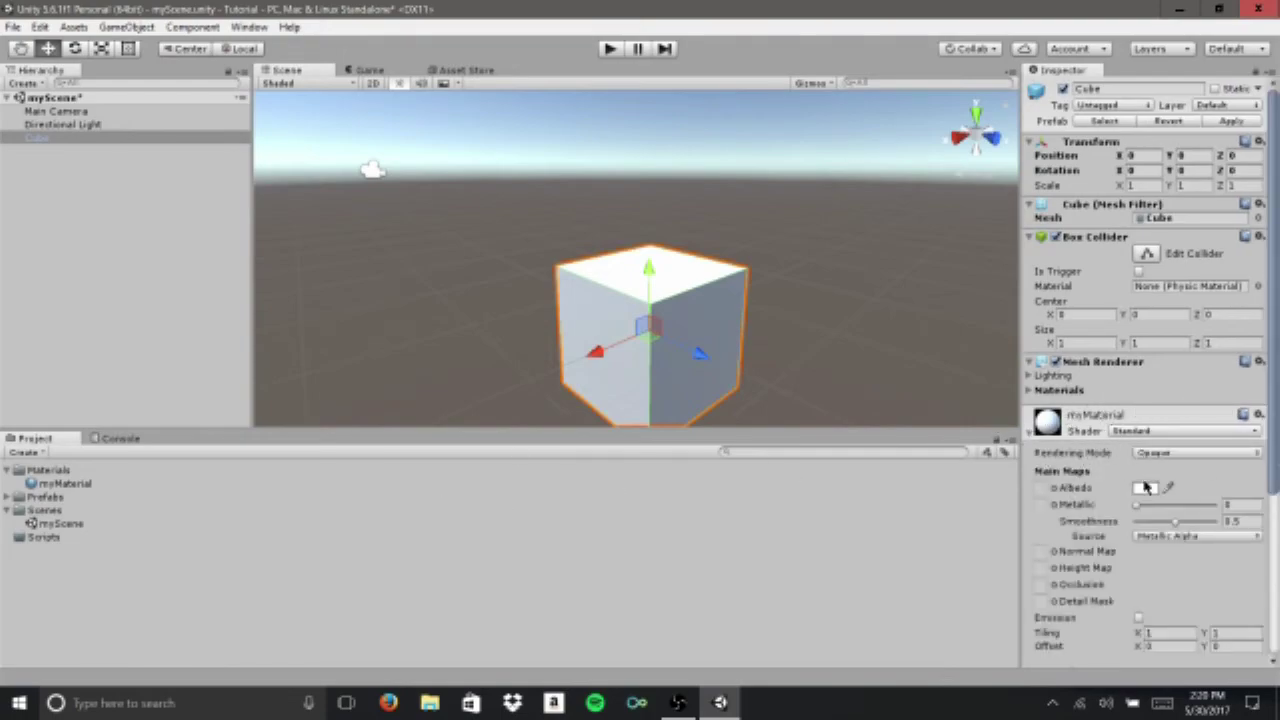
- Try bright green and pure red as the albedo color of the myMaterial asset
left_click(80, 485)
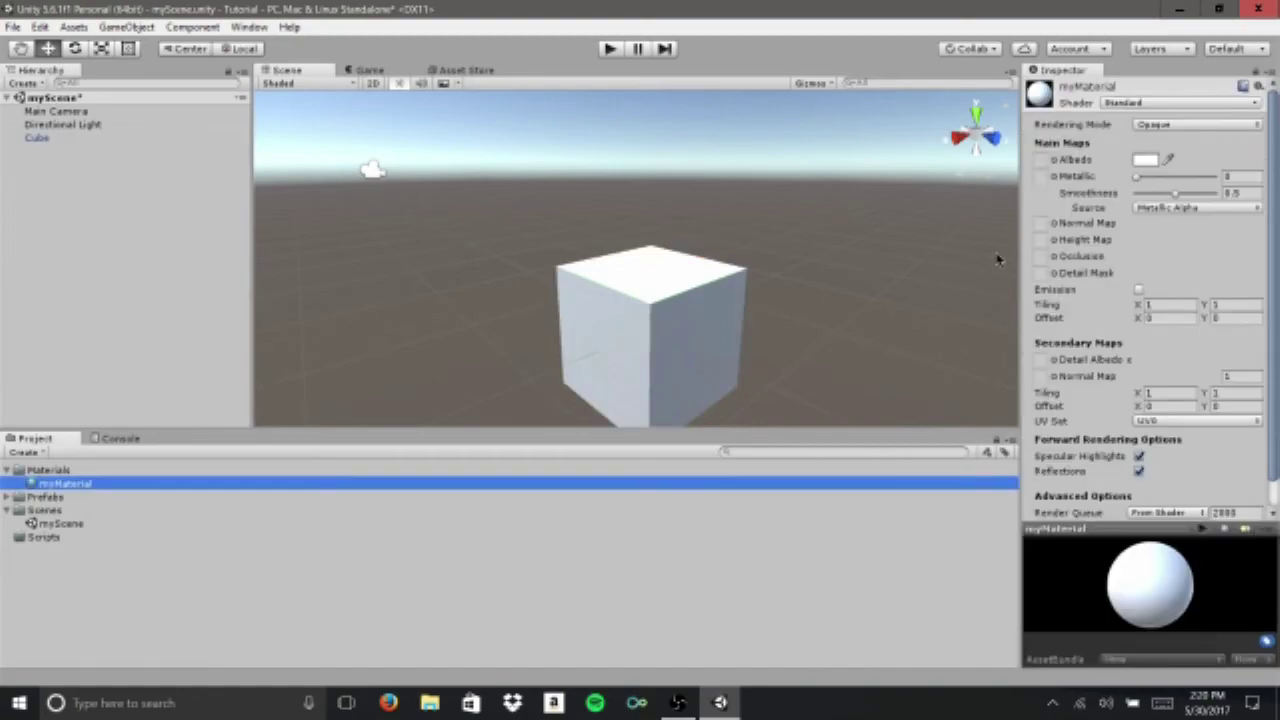
left_click(1143, 161)
left_click_drag(63, 136, 227, 32)
left_click_drag(170, 115, 186, 158)
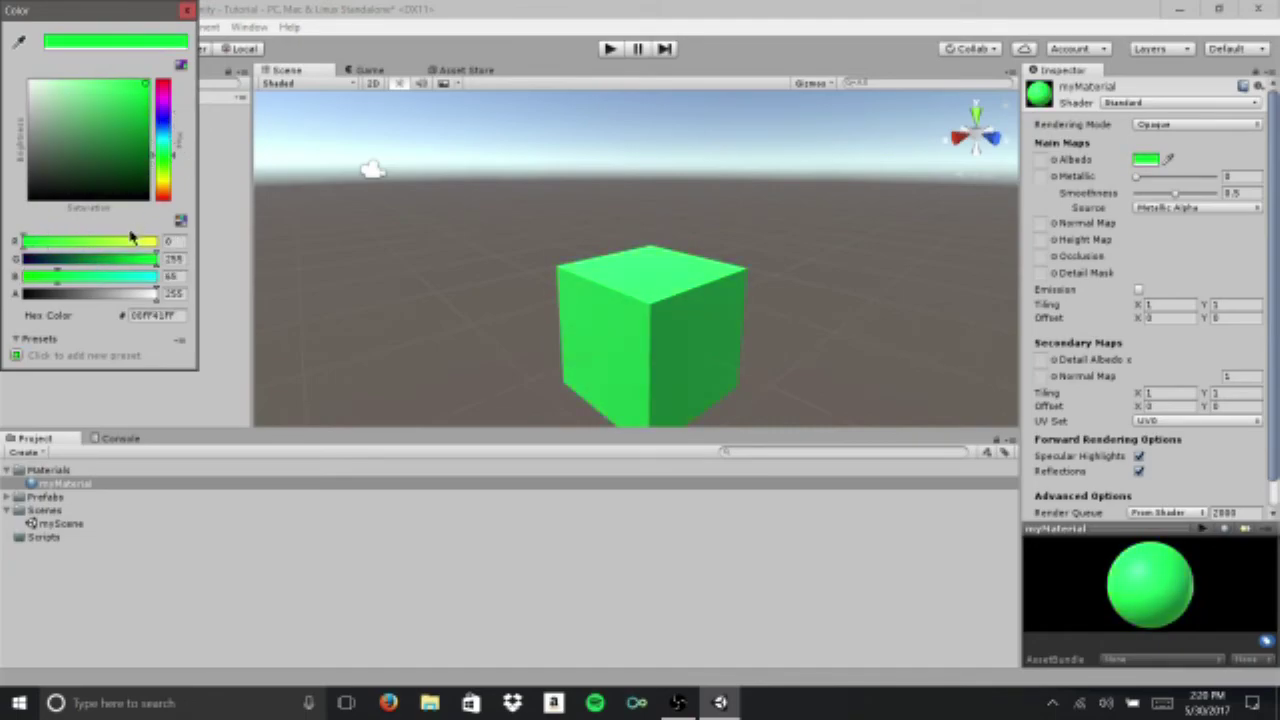
left_click_drag(32, 243, 259, 286)
left_click_drag(150, 260, 18, 284)
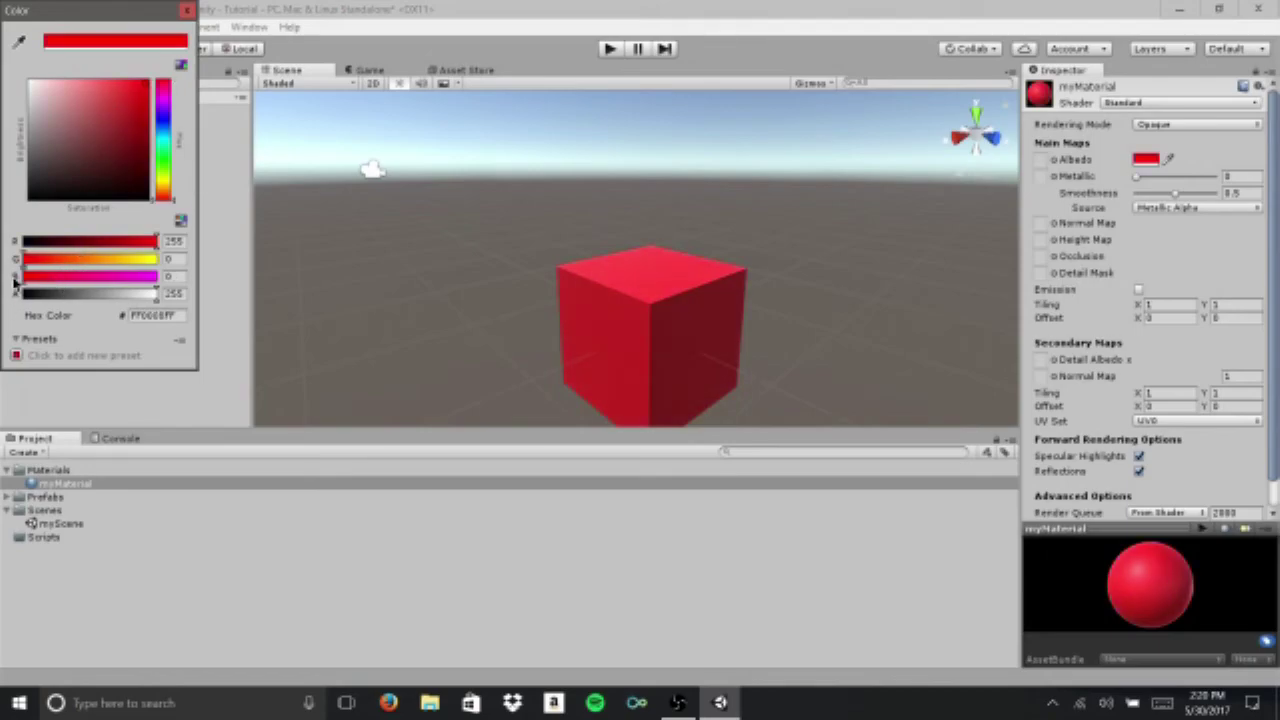
- Set myMaterial's albedo color to blue with RGB 0, 0, 255, and set Metallic and Smoothness to 1
left_click_drag(148, 259, 5, 264)
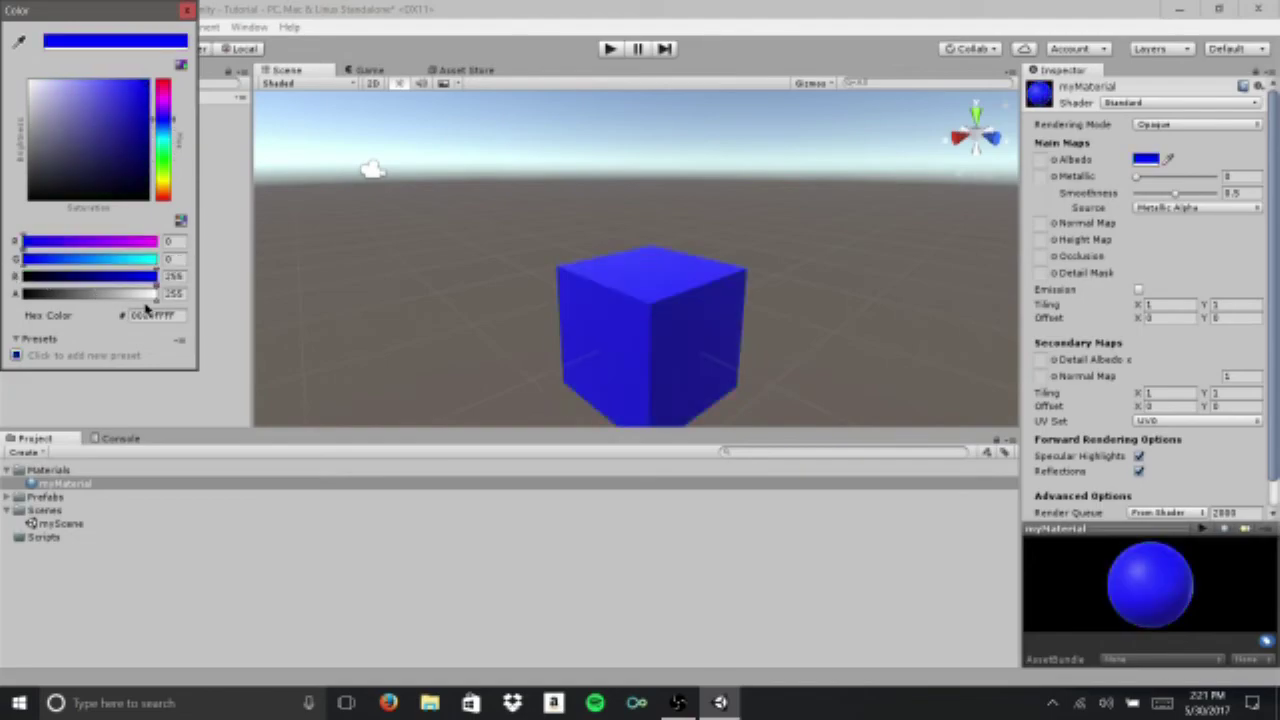
left_click_drag(150, 300, 180, 297)
left_click_drag(1142, 182, 1219, 180)
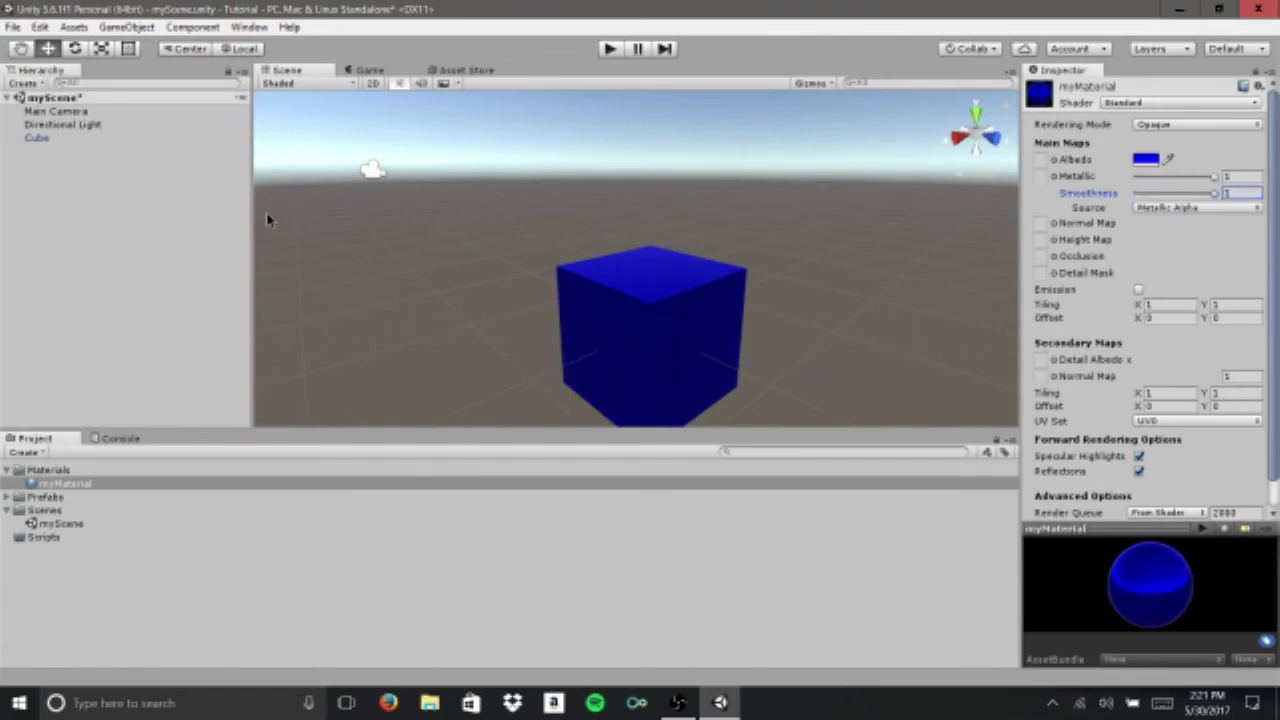
- Preview the built-in textures for myMaterial's albedo map and assign InputFieldBackground
left_click(1053, 165)
key("Down")
key("Right")
key("Left")
key("Down")
key("Up")
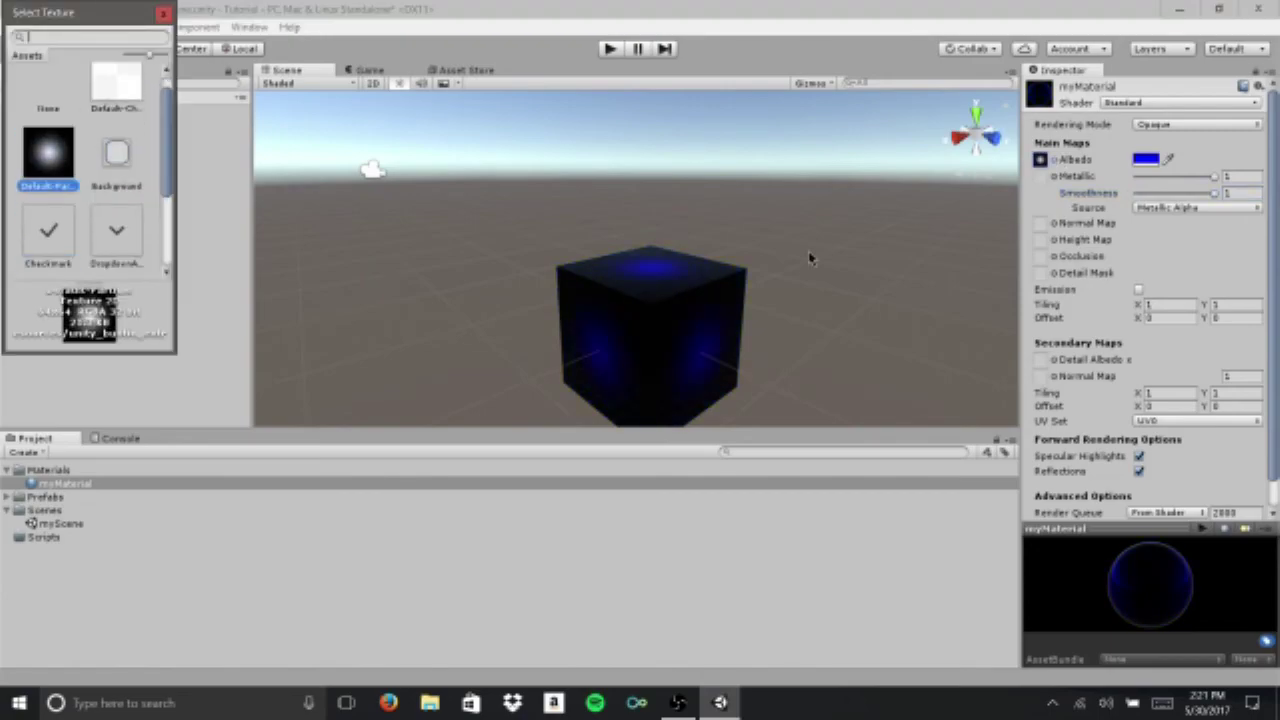
key("Down")
key("Down")
key("Up")
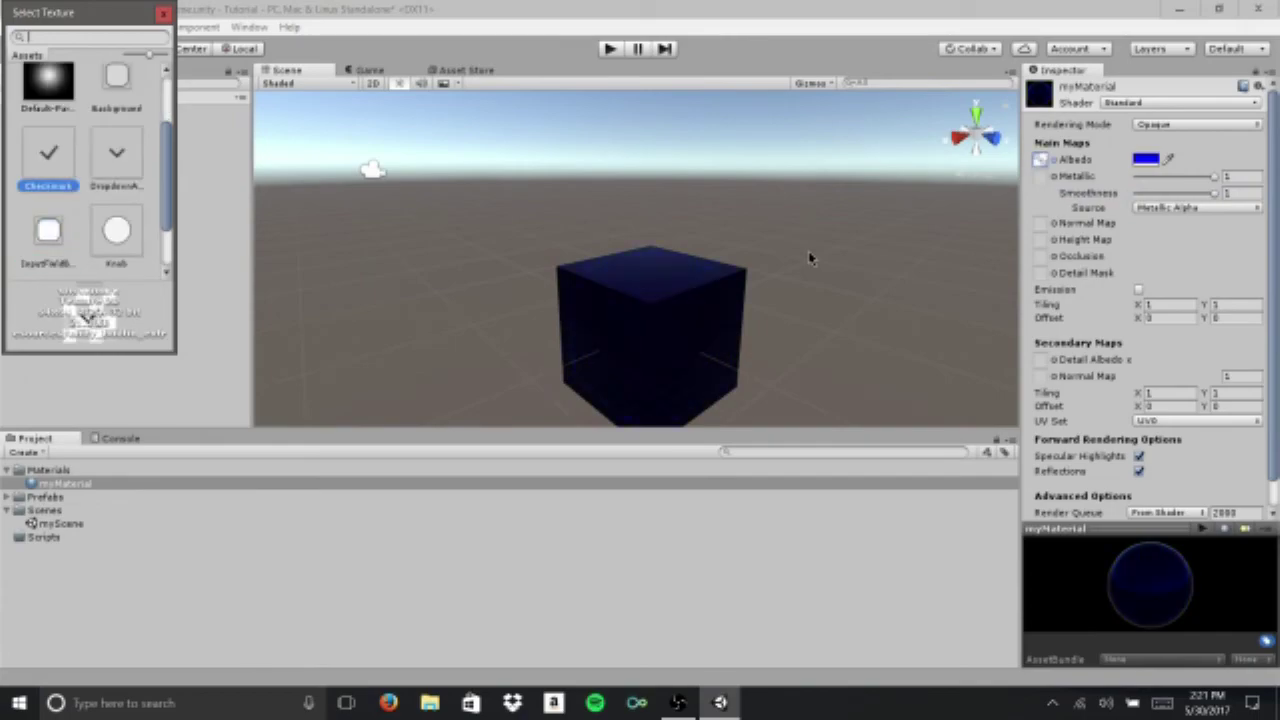
key("Down")
key("Down")
key("Right")
key("Up")
key("Up")
key("Up")
key("Up")
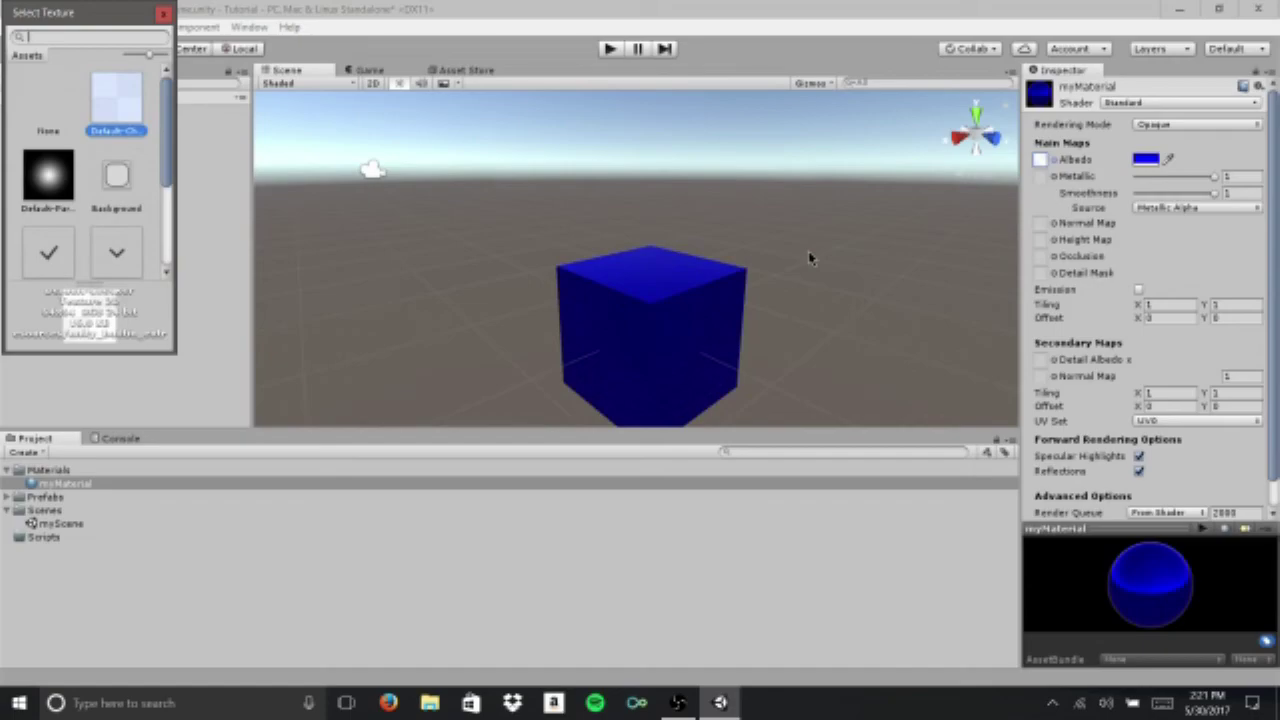
key("Right")
key("Down")
key("Down")
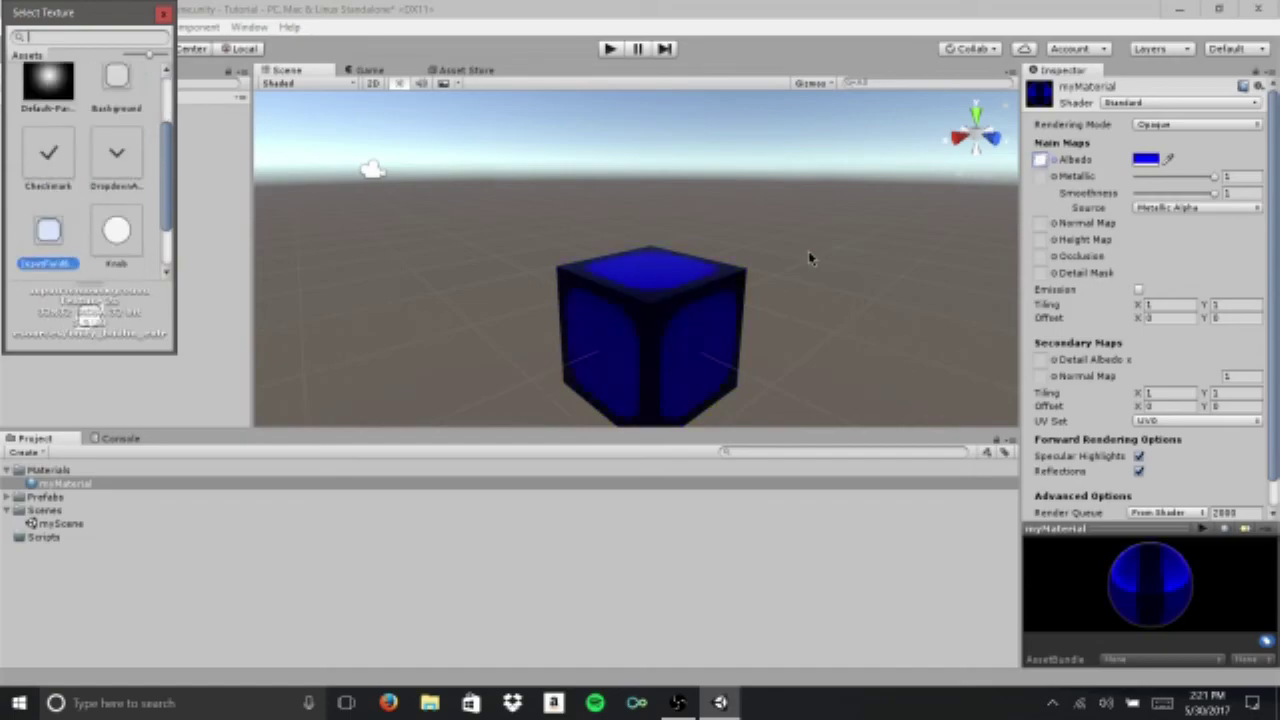
key("Return")
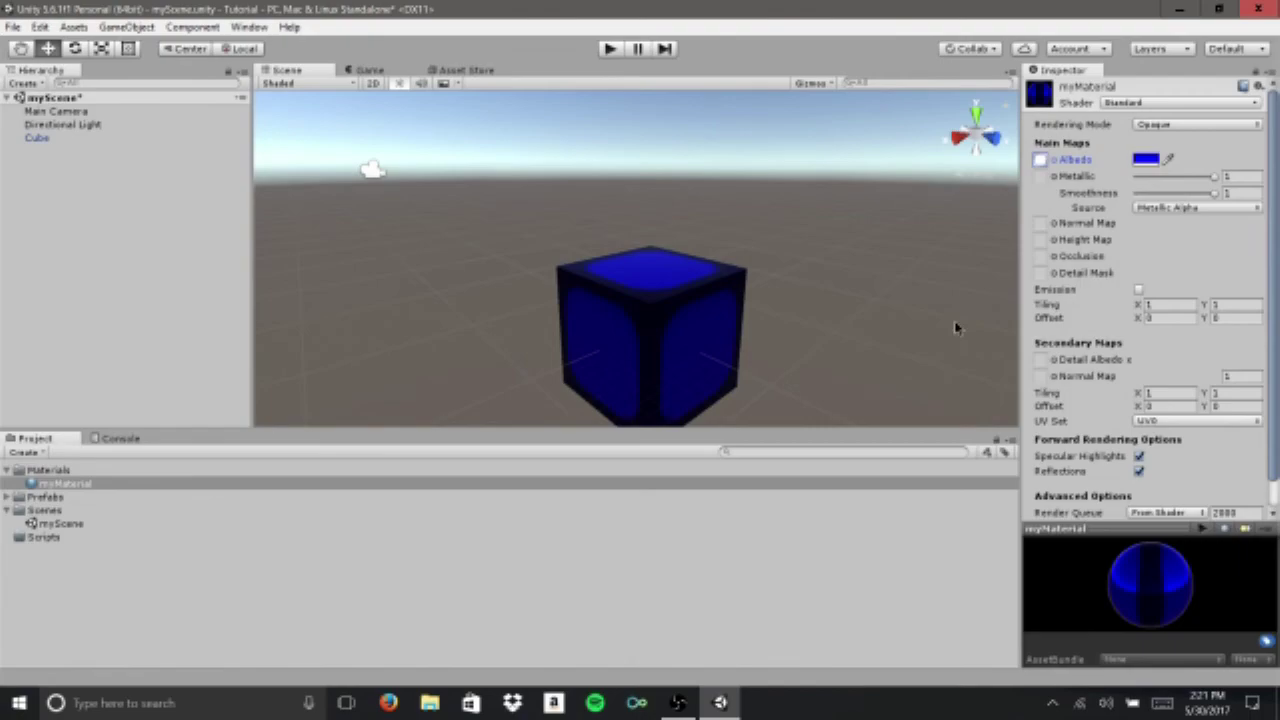
- Examine the shader types available for myMaterial, including the Unlit, Legacy Shaders and Skybox groups
scroll(1277, 418, "down", 1)
scroll(1184, 243, "up", 1)
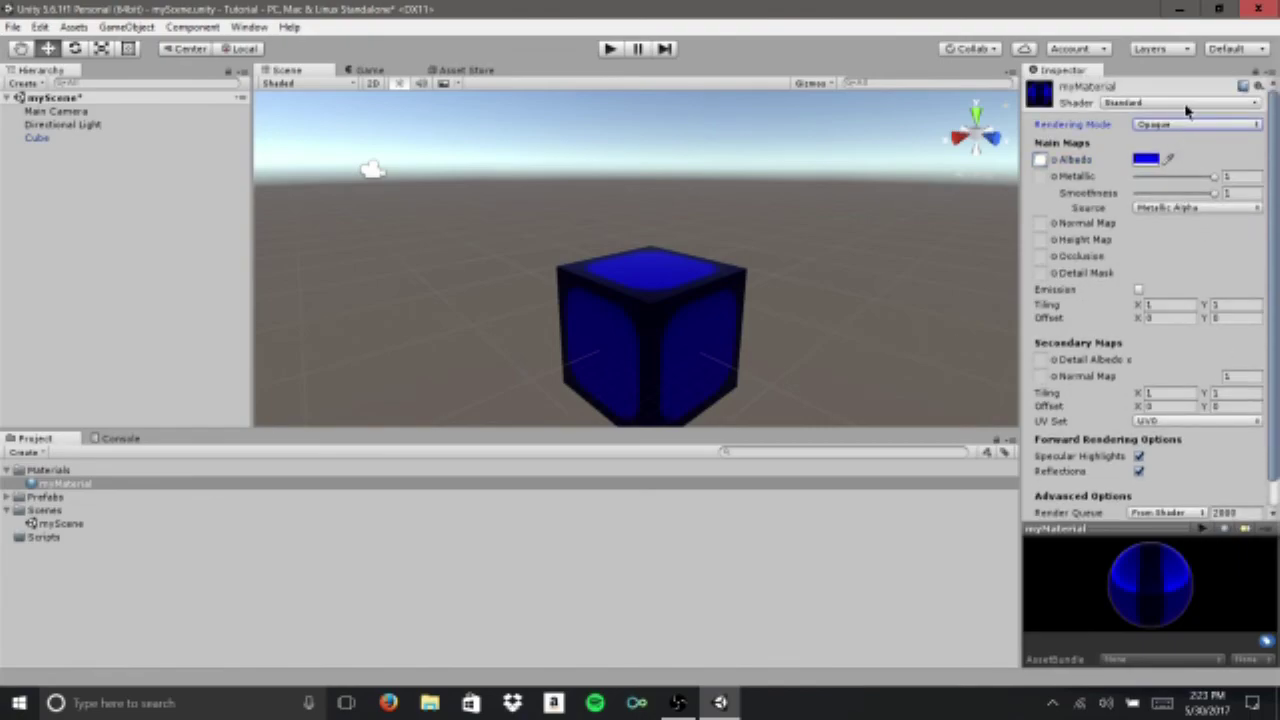
left_click(1187, 104)
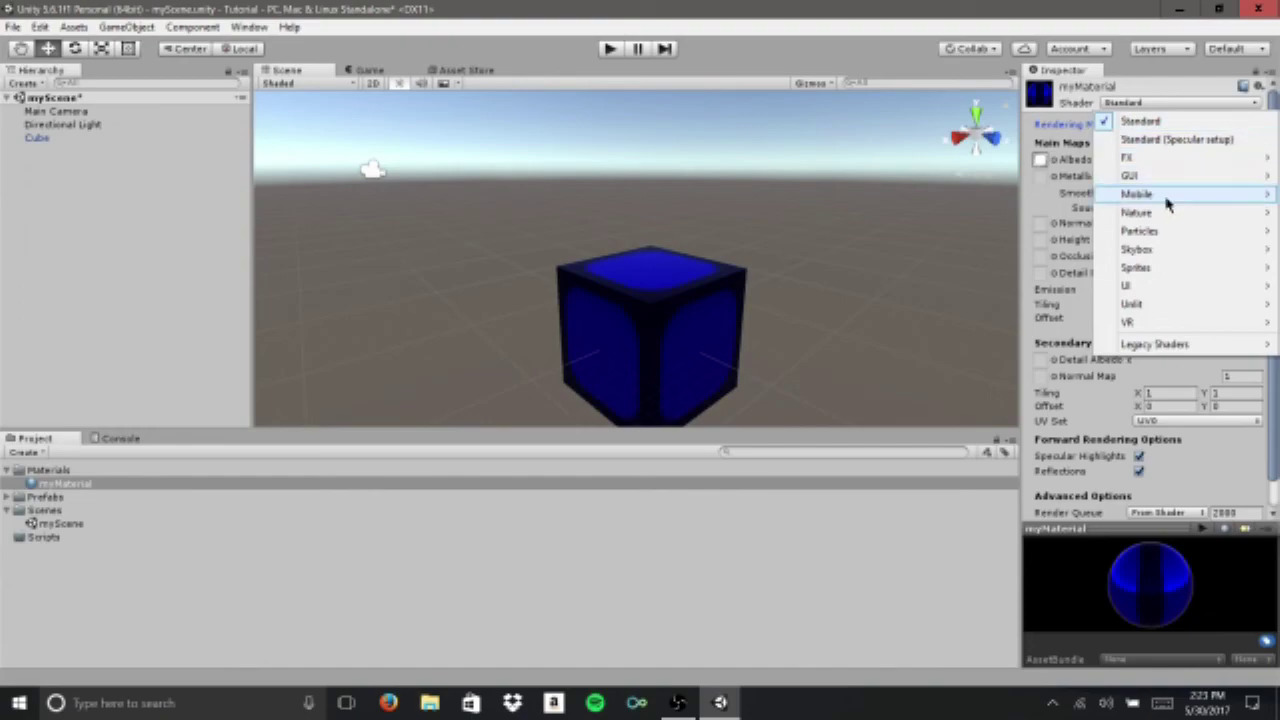
mouse_move(1153, 308)
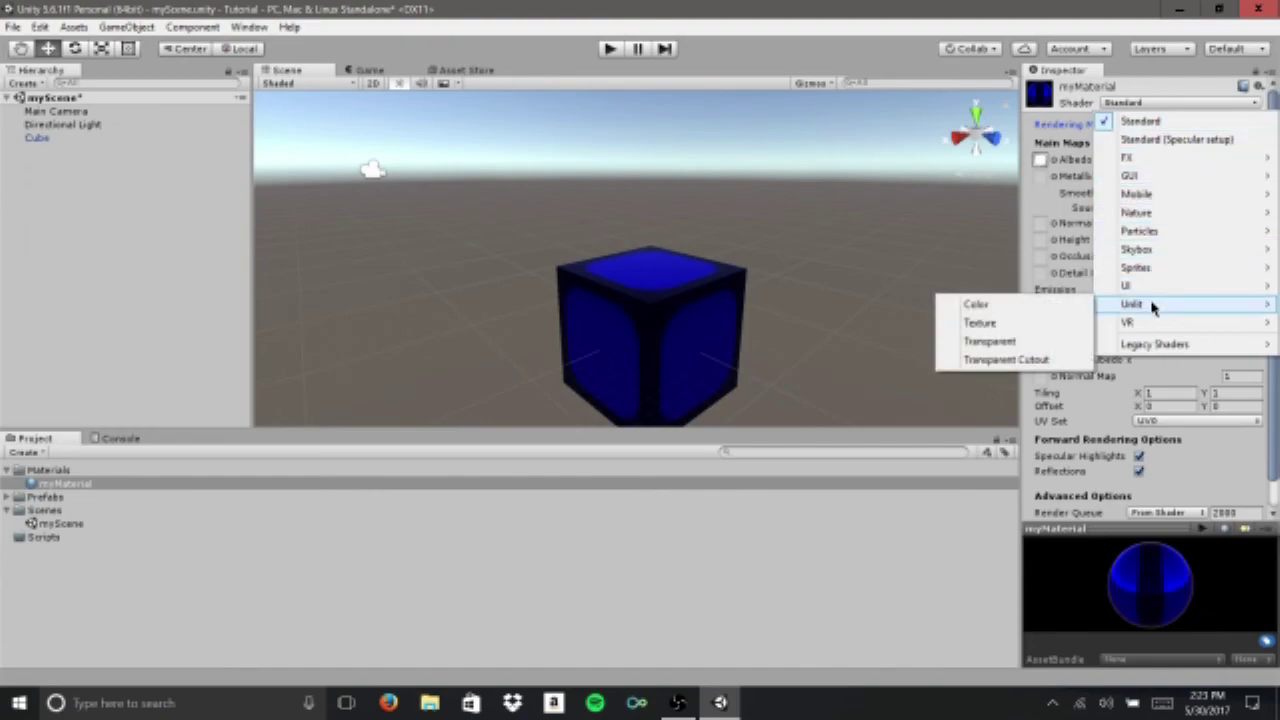
mouse_move(1150, 352)
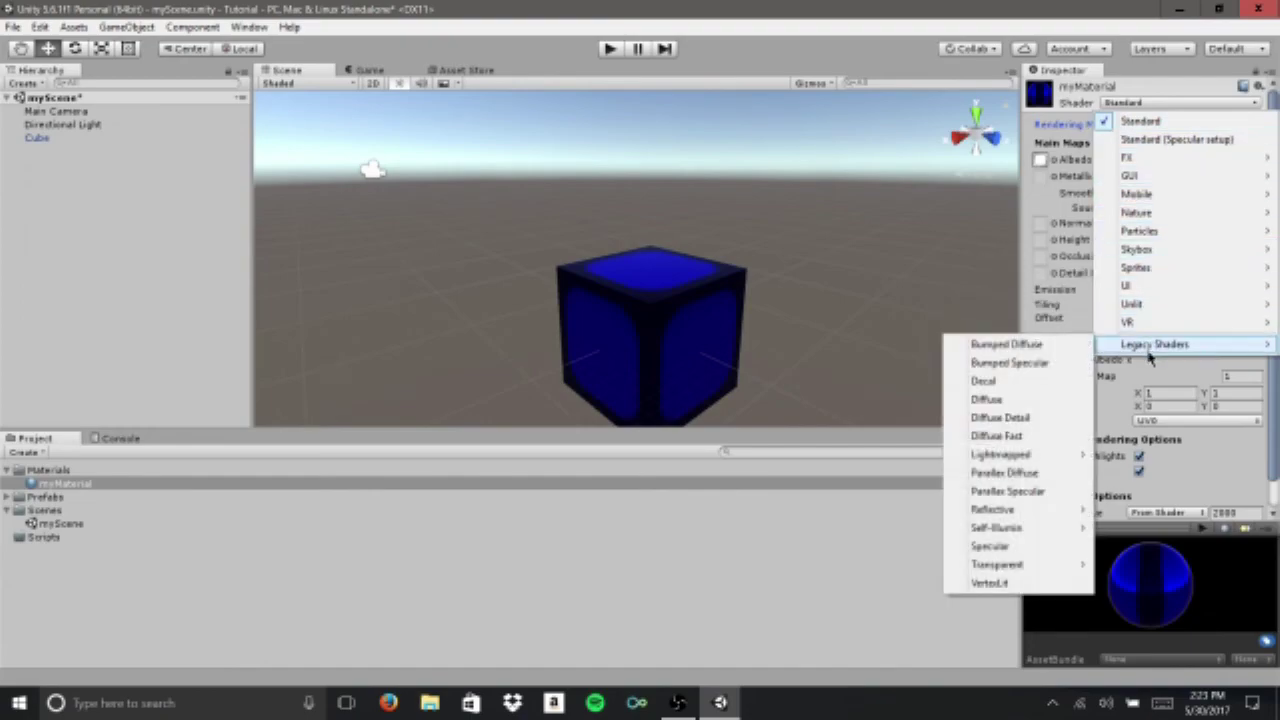
mouse_move(1192, 258)
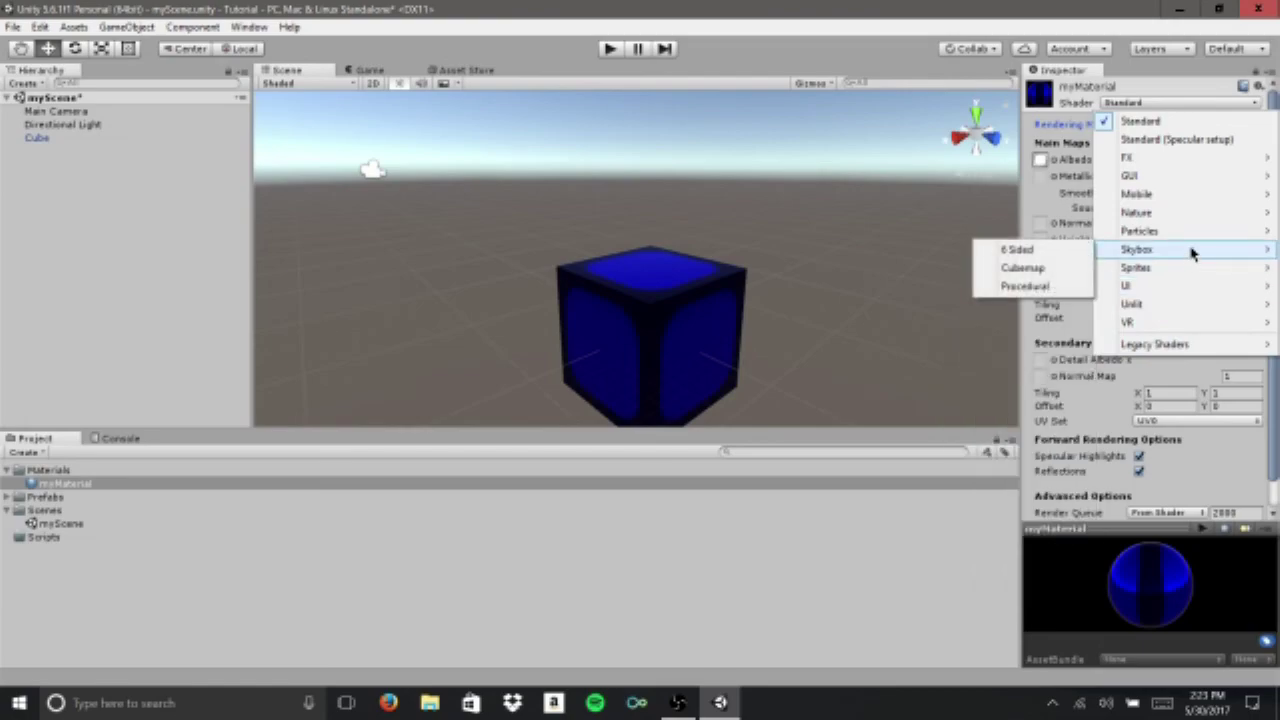
left_click(203, 216)
- Start play mode and set the Main Camera's background color to black, with all RGBA values at 0
key("ctrl+p")
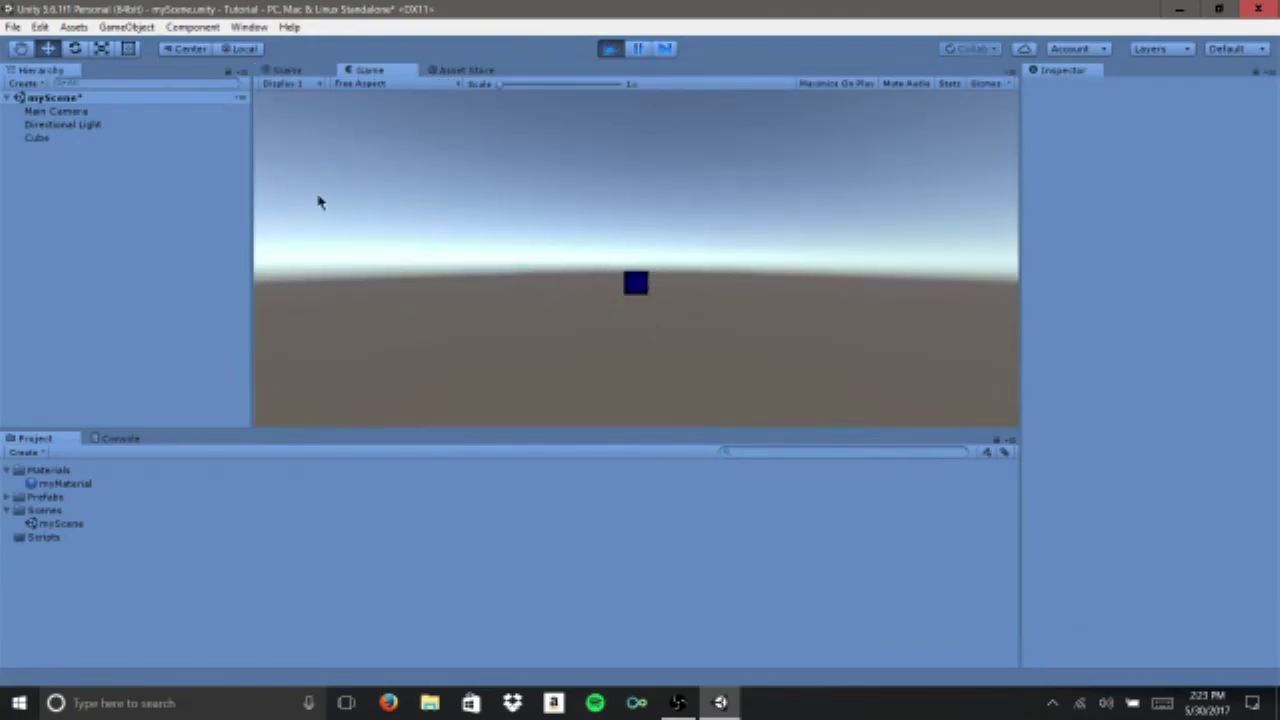
left_click(130, 113)
left_click(1240, 218)
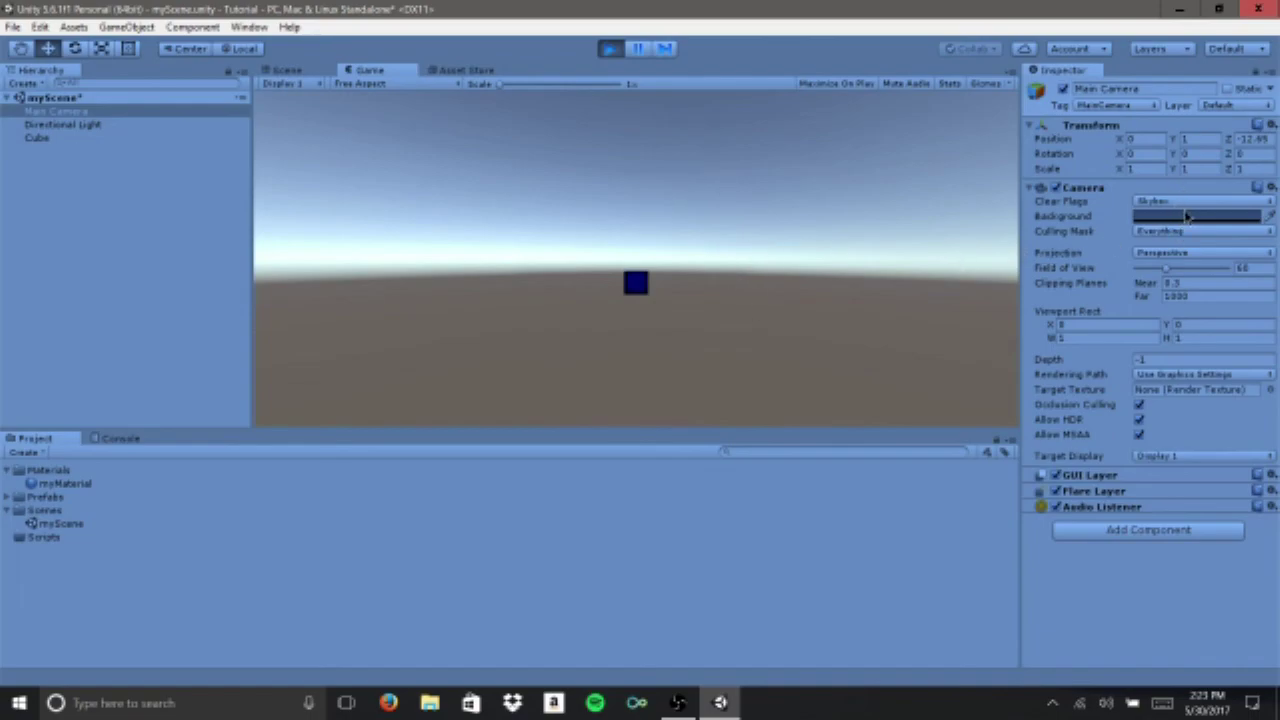
left_click(1186, 216)
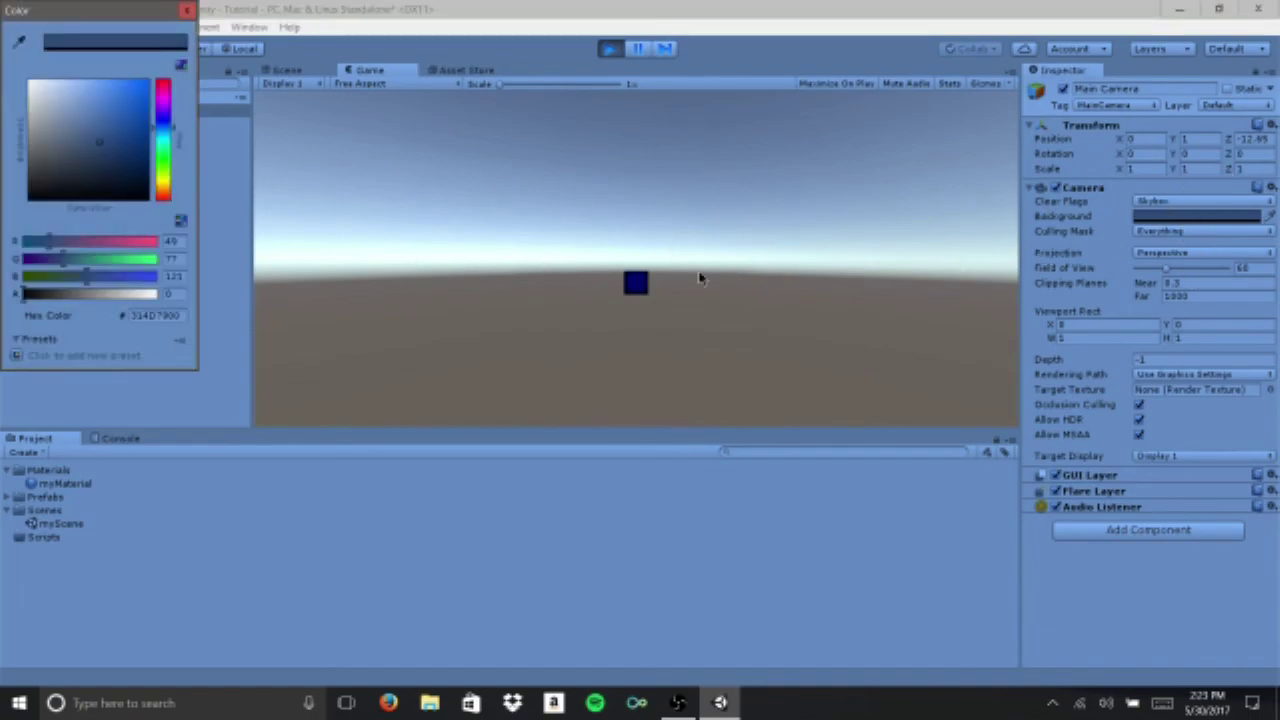
left_click_drag(75, 114, 333, 352)
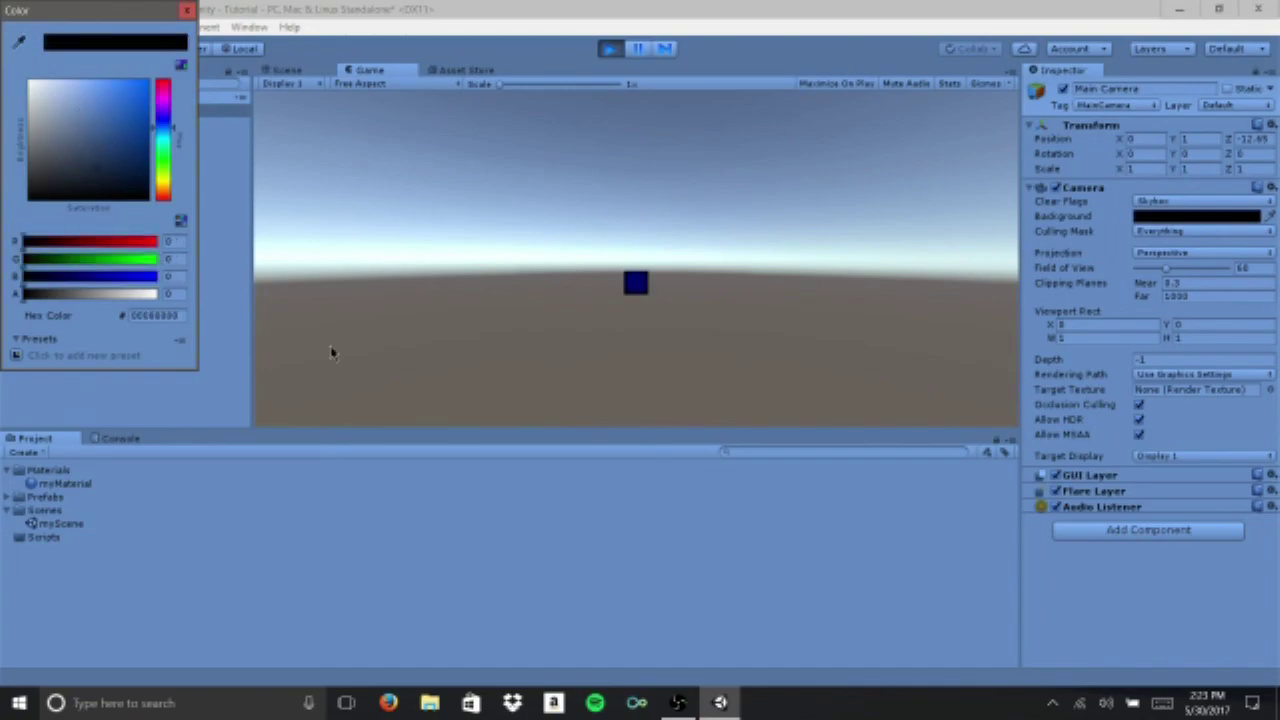
- Set the Main Camera's Clear Flags to Solid Color while the game runs and exit play mode
left_click(1245, 202)
left_click(1216, 242)
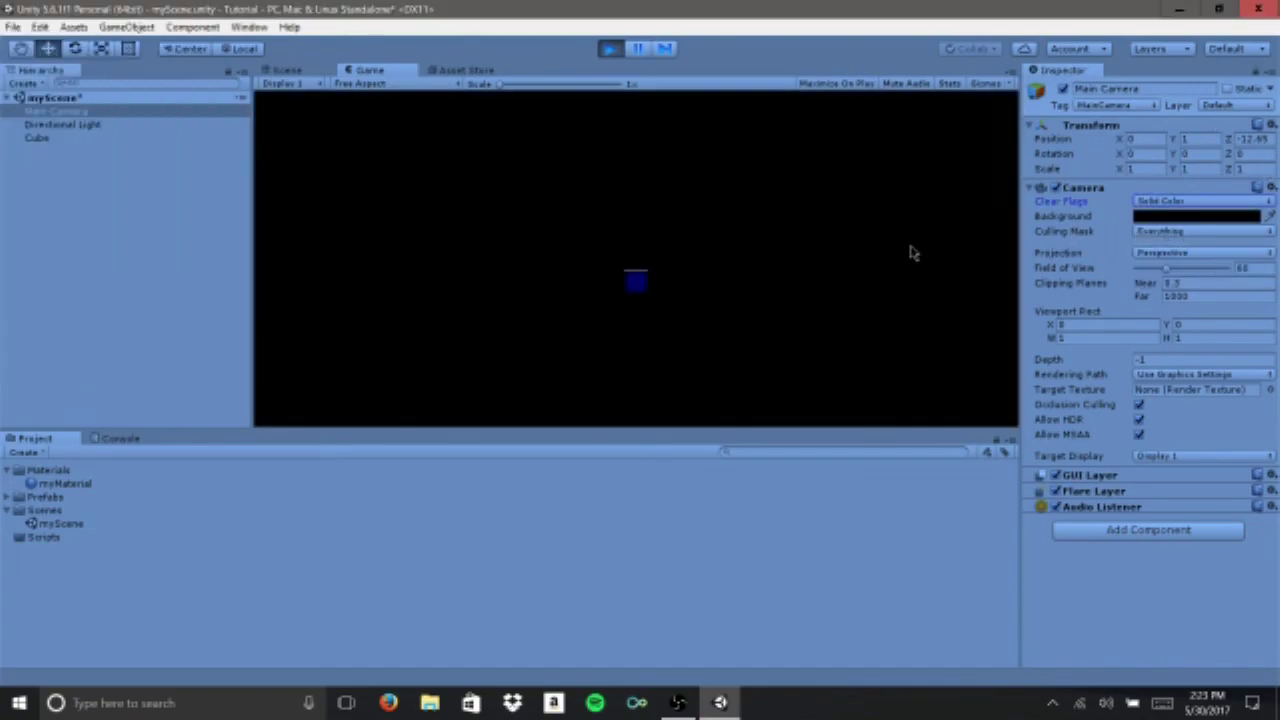
key("ctrl+p")
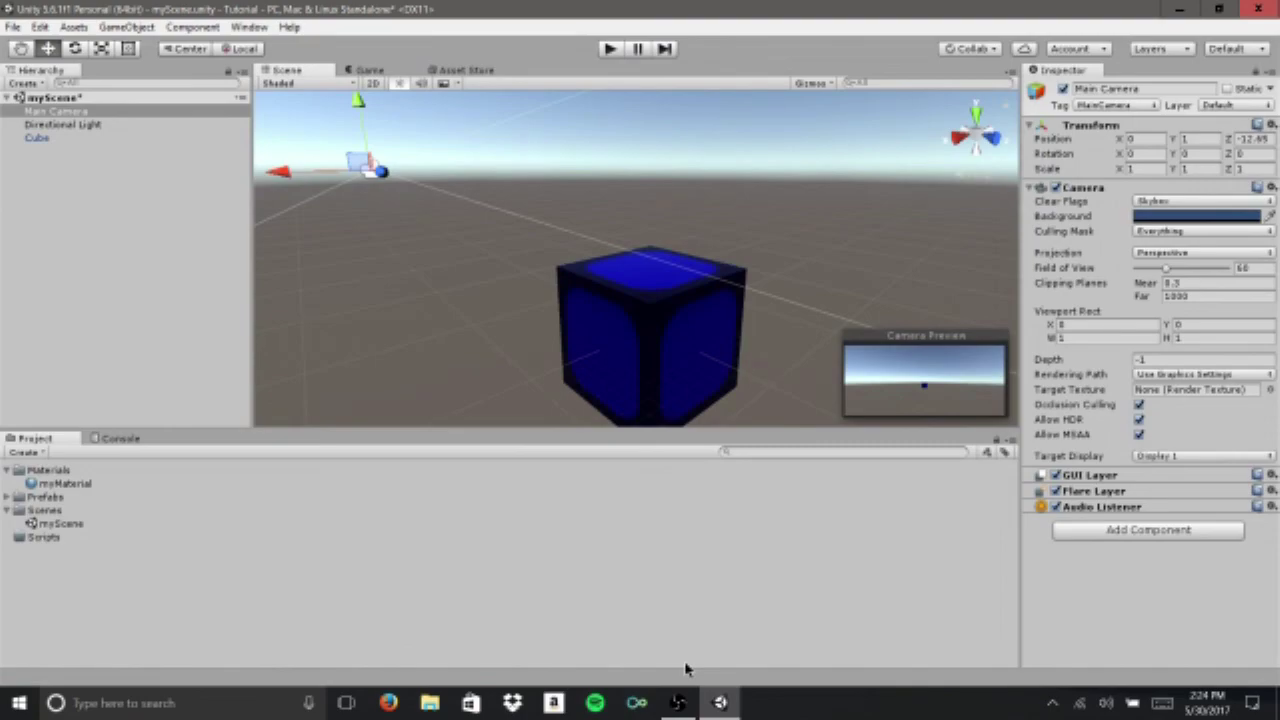
- Run the scene briefly in play mode once more and stop it
key("ctrl+p")
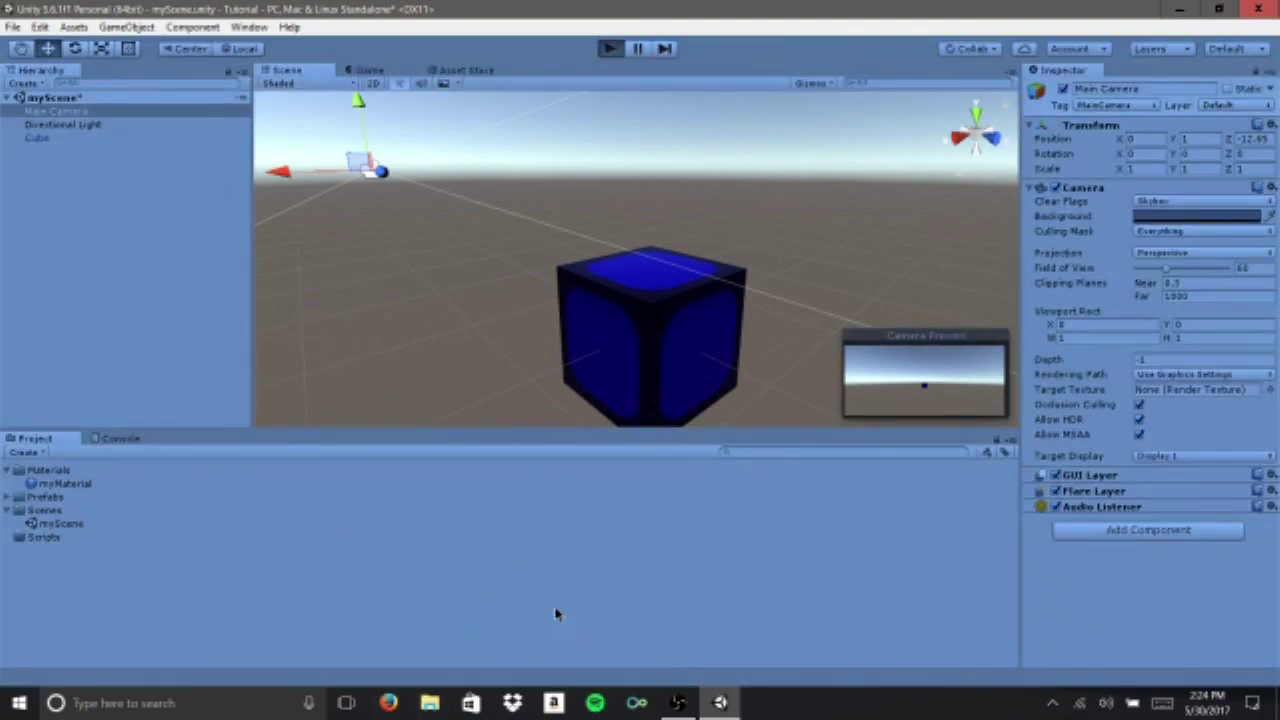
key("ctrl+p")
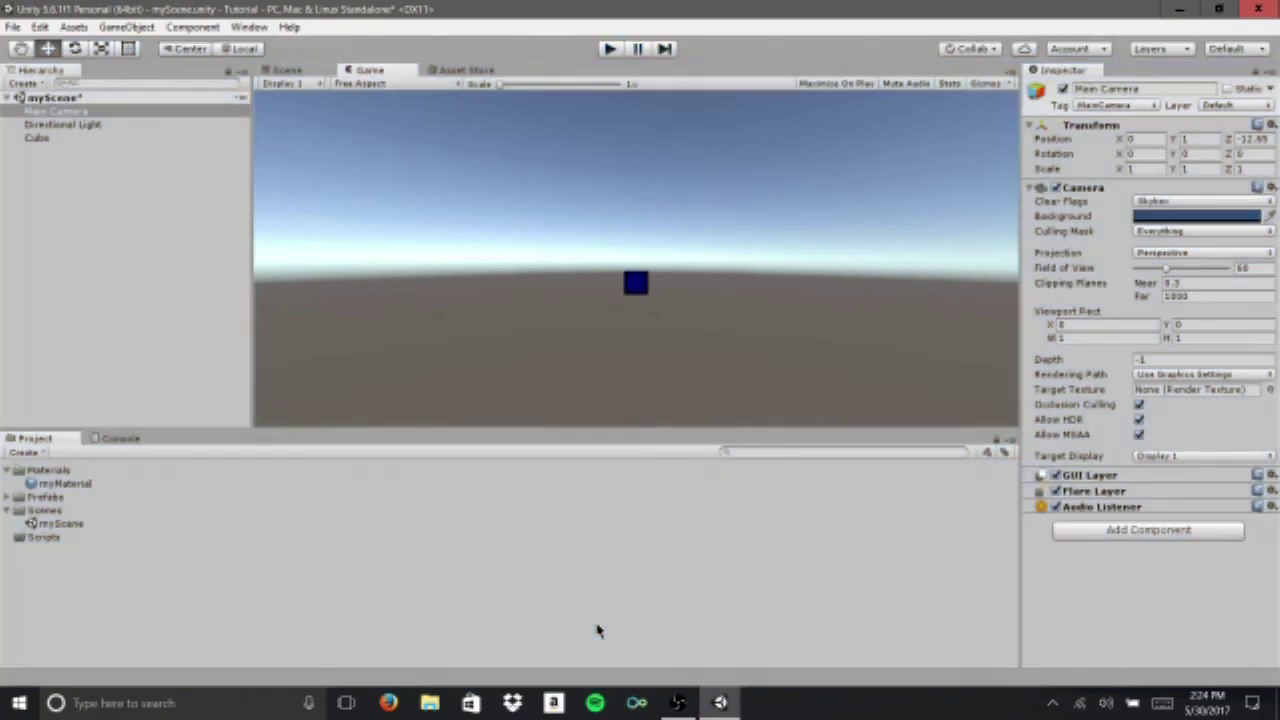
right_click(48, 538)
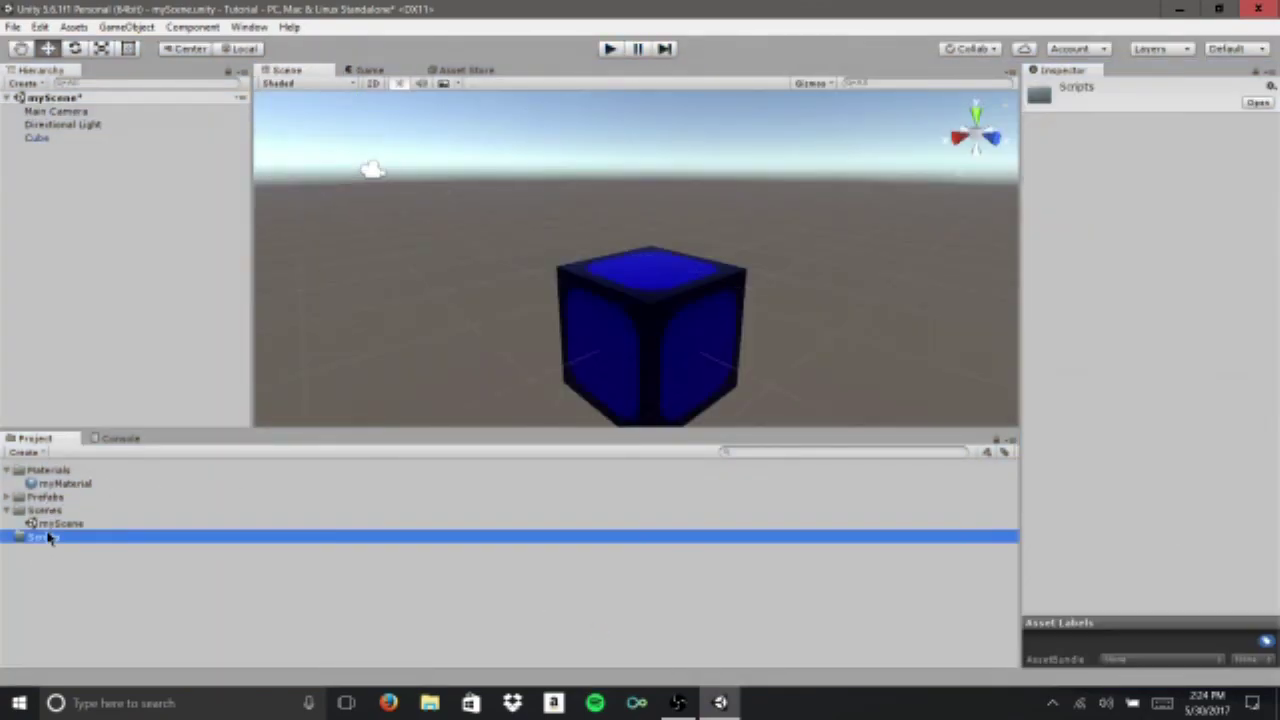
mouse_move(127, 245)
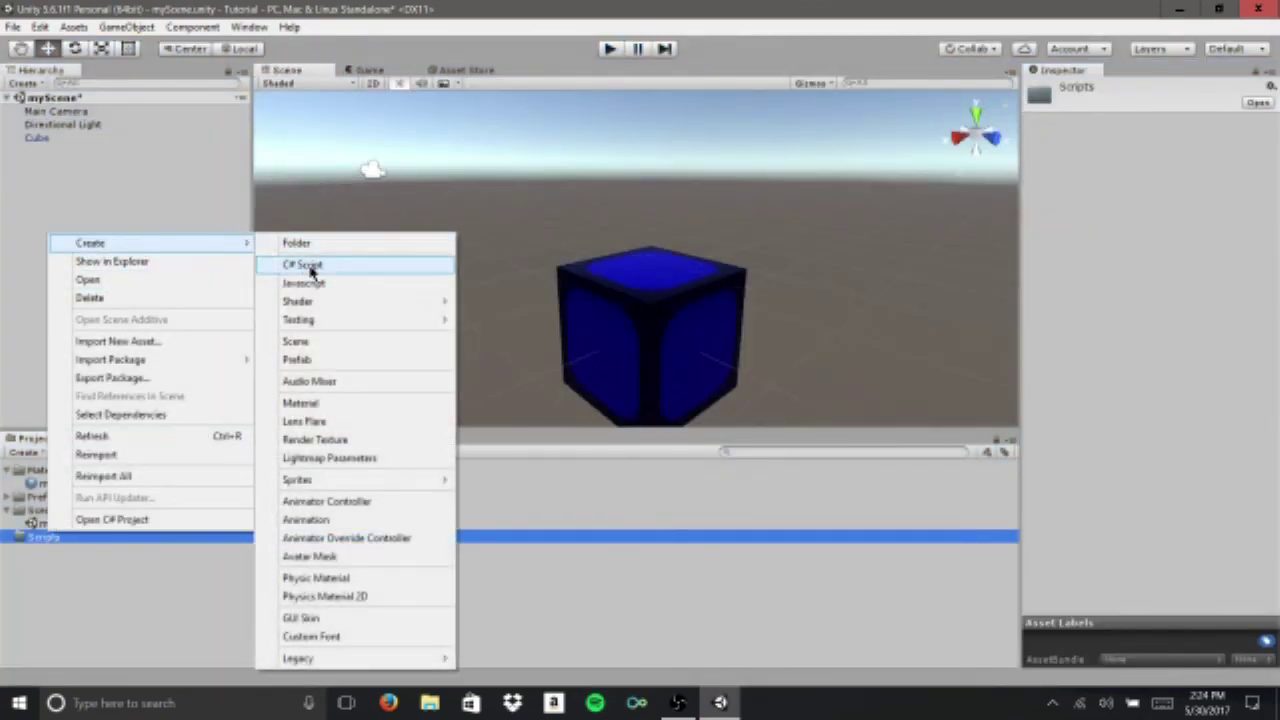
left_click(677, 580)
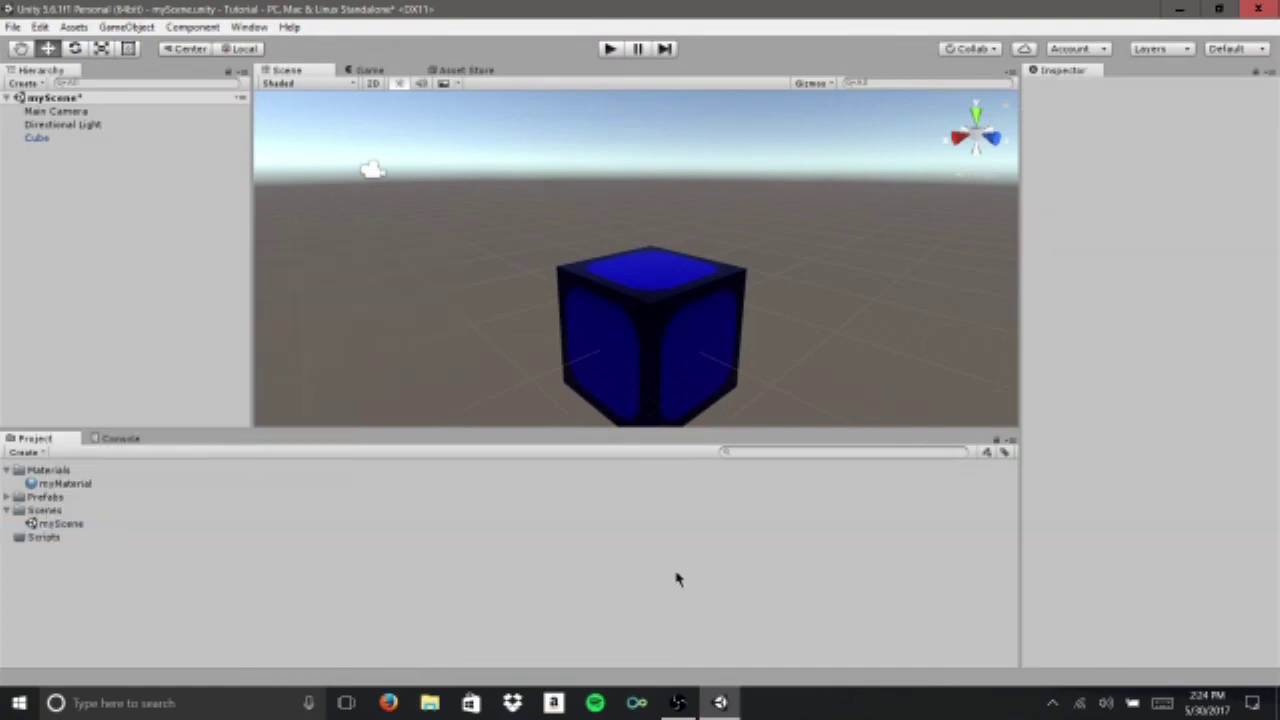